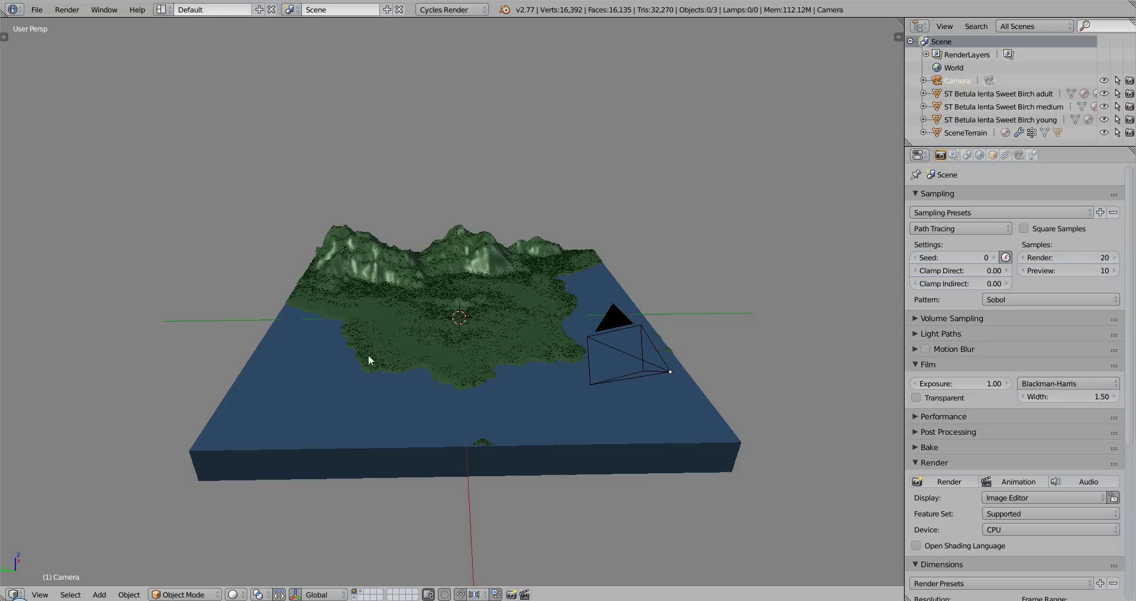
# Examine the island terrain's mountains, coastline and scattered trees from several angles.
pyautogui.moveTo(368, 359); pyautogui.dragTo(398, 376, button='middle')
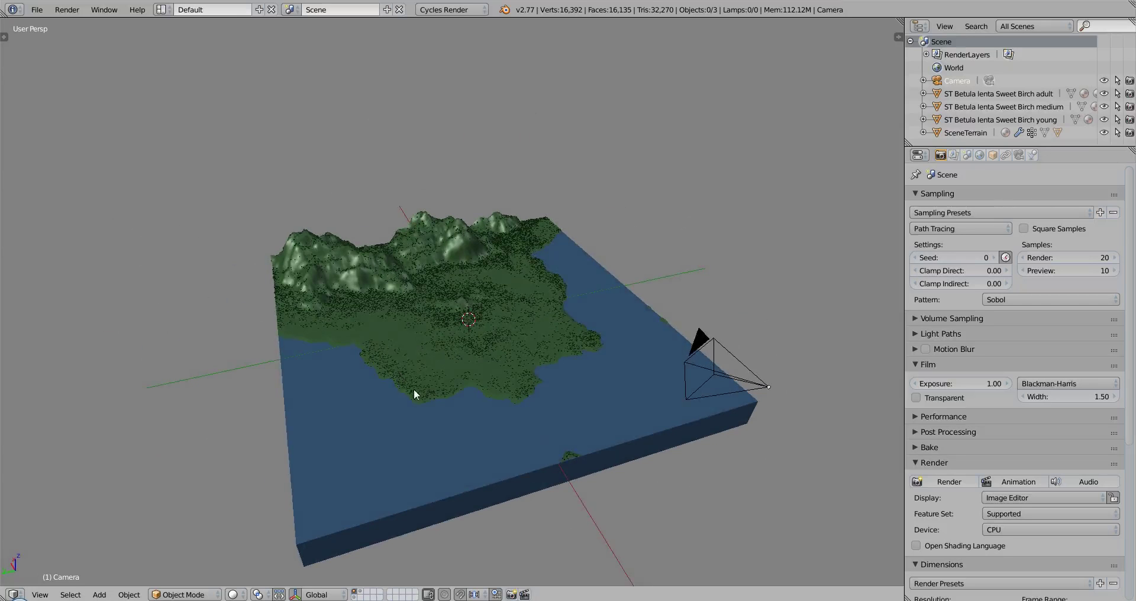
pyautogui.moveTo(368, 381); pyautogui.dragTo(451, 386, button='middle')
pyautogui.scroll(3, 626, 410)
pyautogui.scroll(-3, 524, 390)
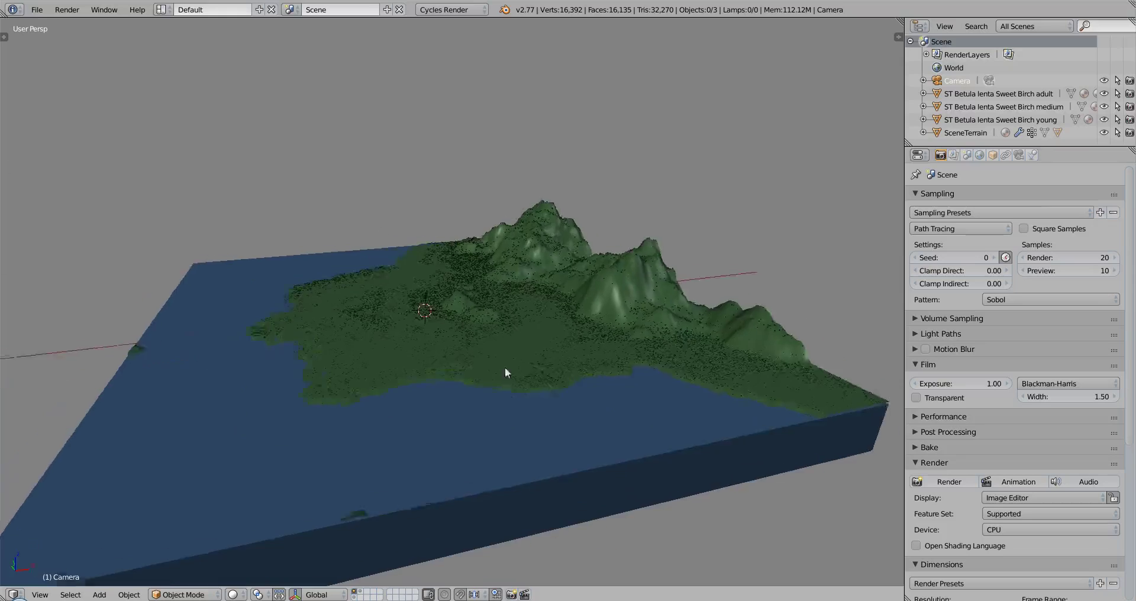
pyautogui.moveTo(507, 372); pyautogui.dragTo(527, 359, button='middle')
pyautogui.moveTo(614, 381); pyautogui.dragTo(558, 385, button='middle')
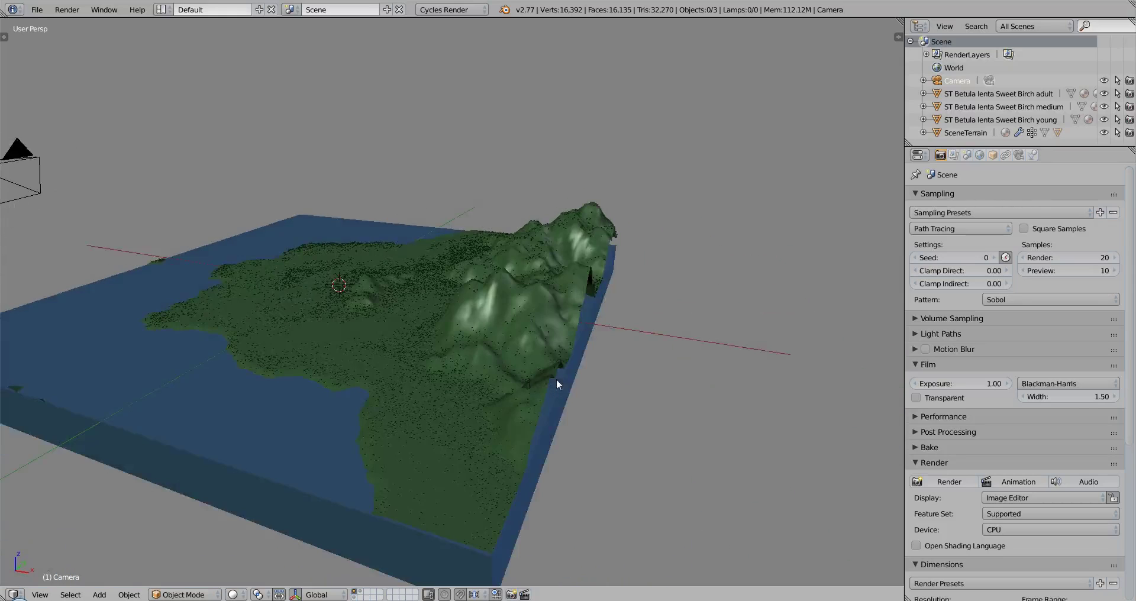
pyautogui.moveTo(459, 385); pyautogui.dragTo(505, 409, button='middle')
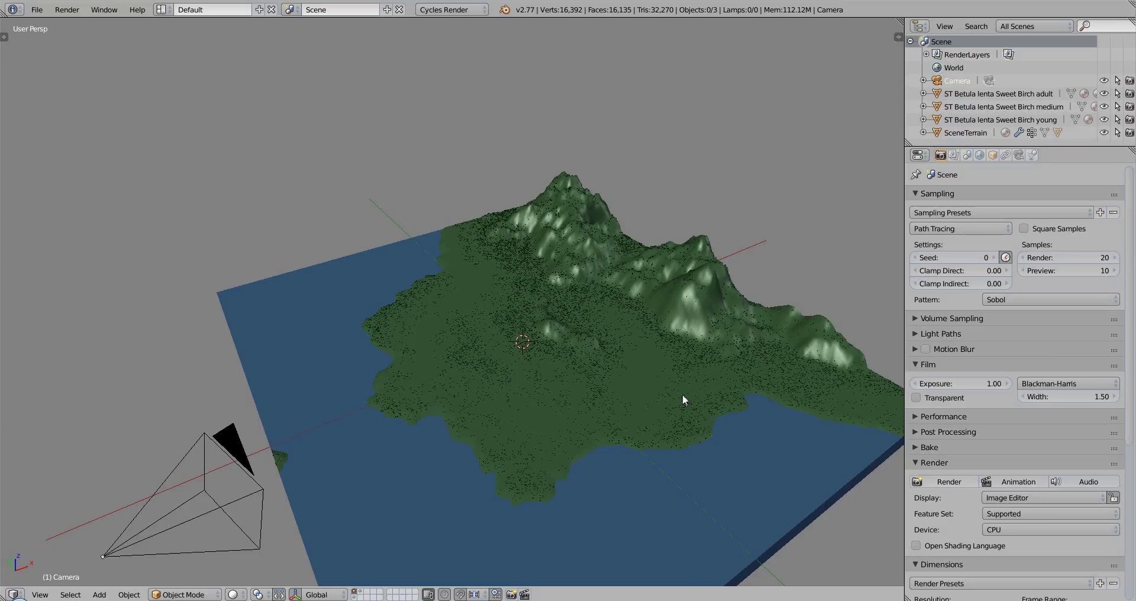
pyautogui.moveTo(683, 400); pyautogui.dragTo(460, 419, button='middle')
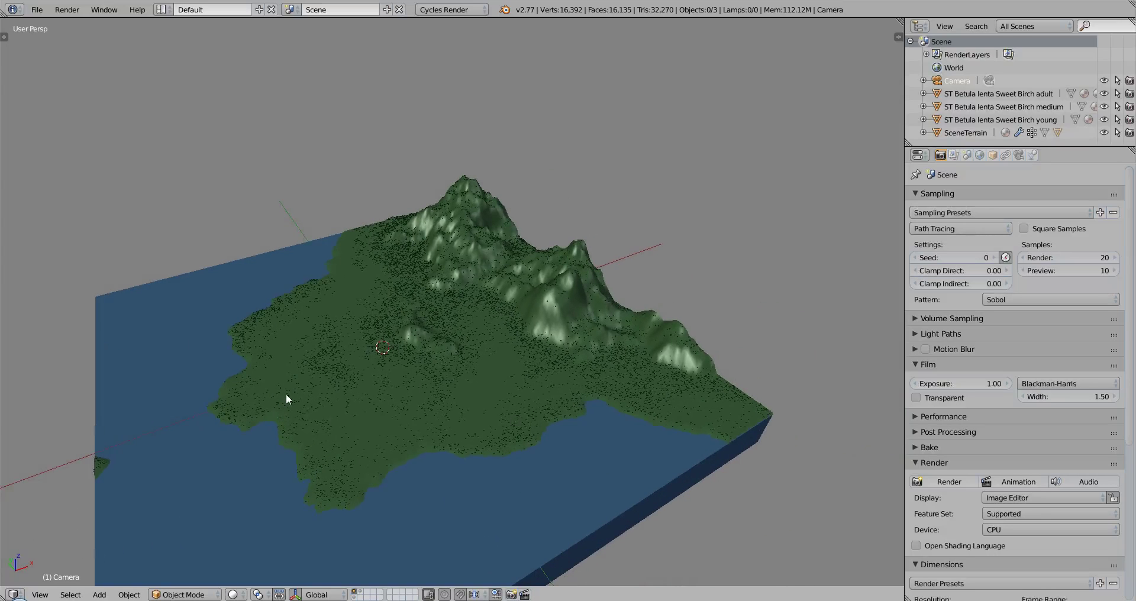
pyautogui.moveTo(281, 393); pyautogui.dragTo(374, 424, button='middle')
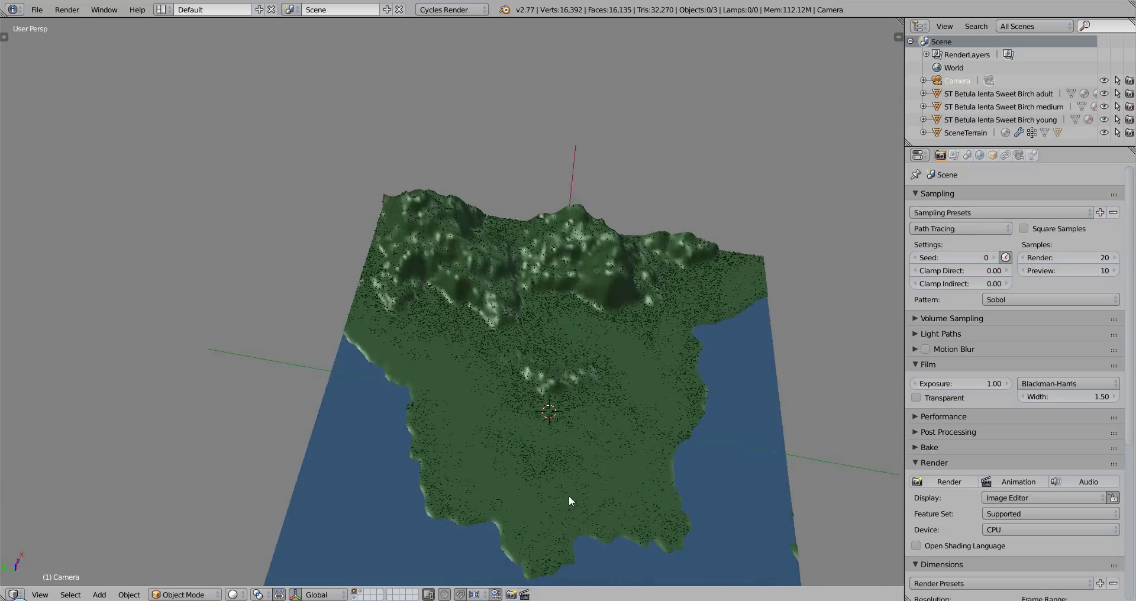
pyautogui.keyDown('shift'); pyautogui.moveTo(569, 497); pyautogui.dragTo(548, 439, button='middle'); pyautogui.keyUp('shift')
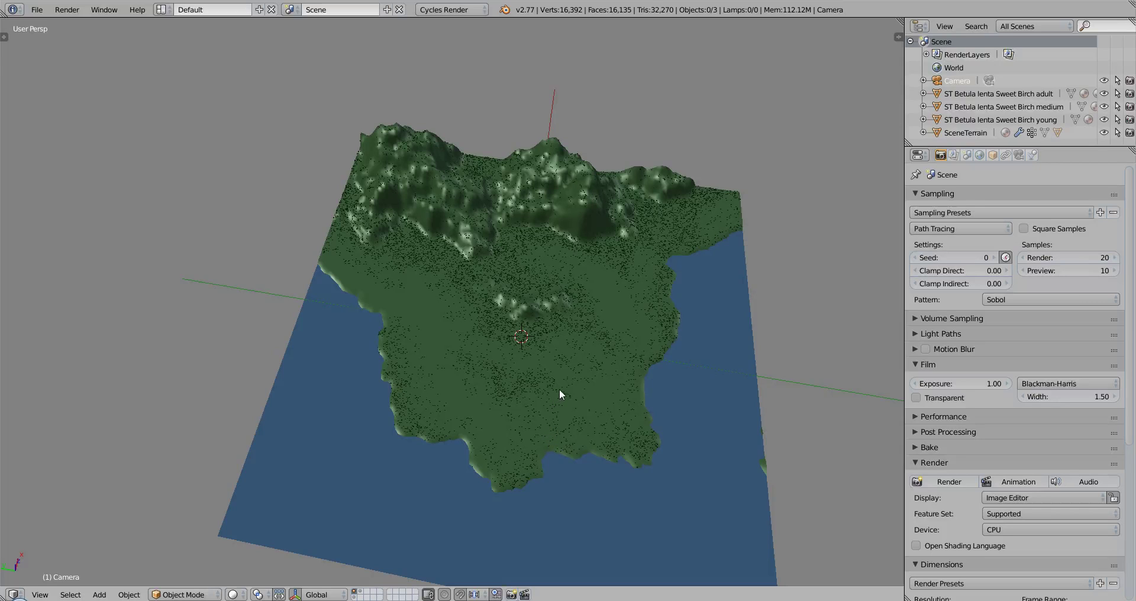
pyautogui.moveTo(555, 400); pyautogui.dragTo(470, 390, button='middle')
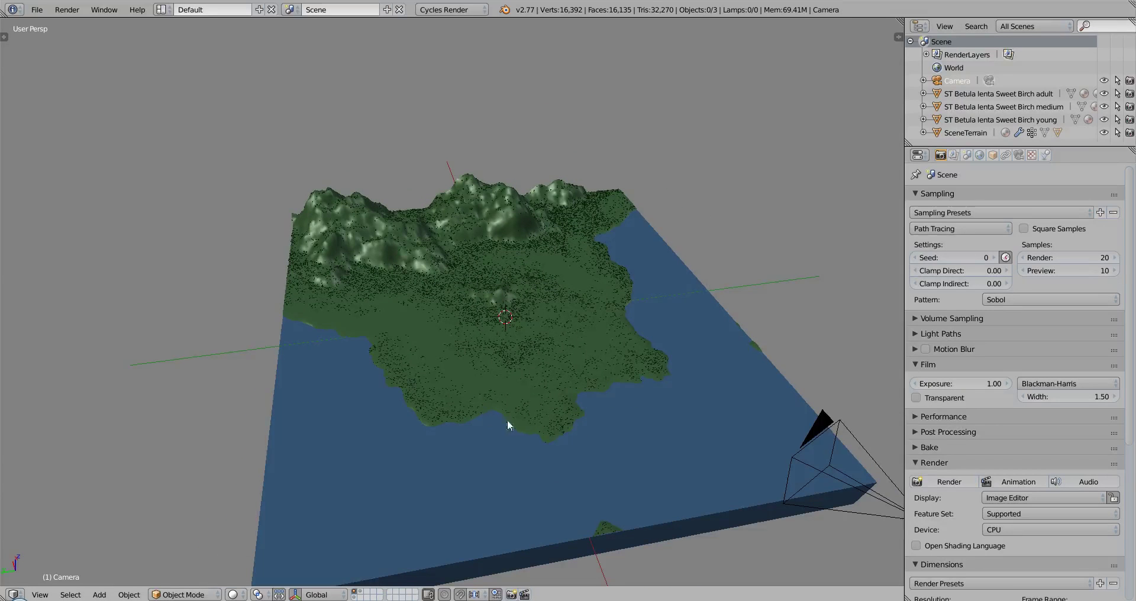
pyautogui.moveTo(507, 422)
pyautogui.mouseDown(button='middle')
pyautogui.moveTo(443, 393)
pyautogui.moveTo(309, 391)
pyautogui.moveTo(474, 406)
pyautogui.moveTo(493, 427)
pyautogui.mouseUp(button='middle')
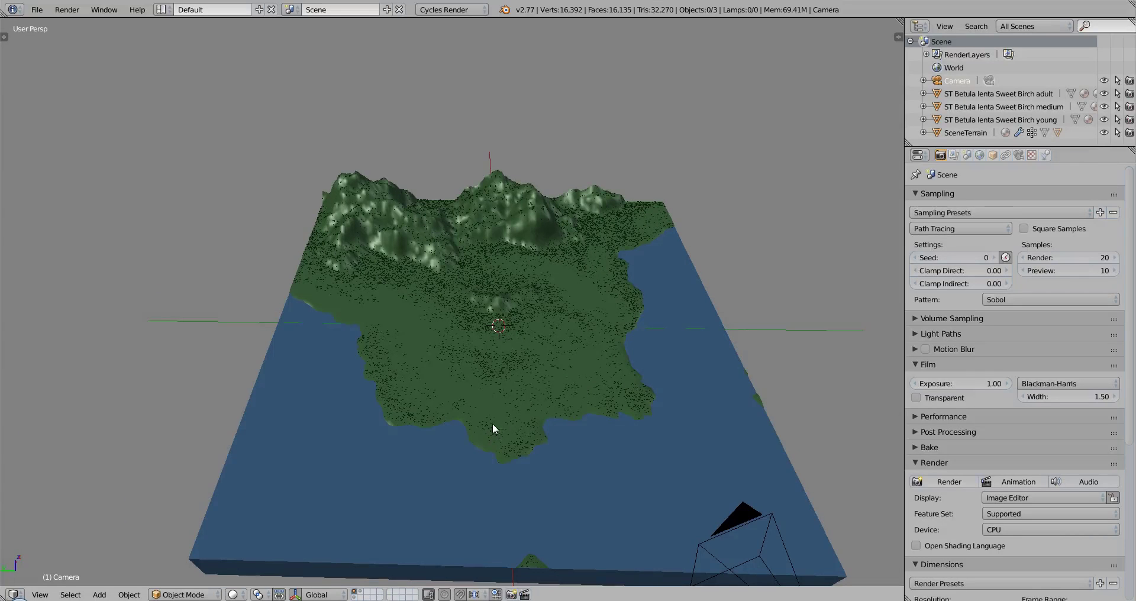
pyautogui.moveTo(492, 424); pyautogui.dragTo(441, 399, button='middle')
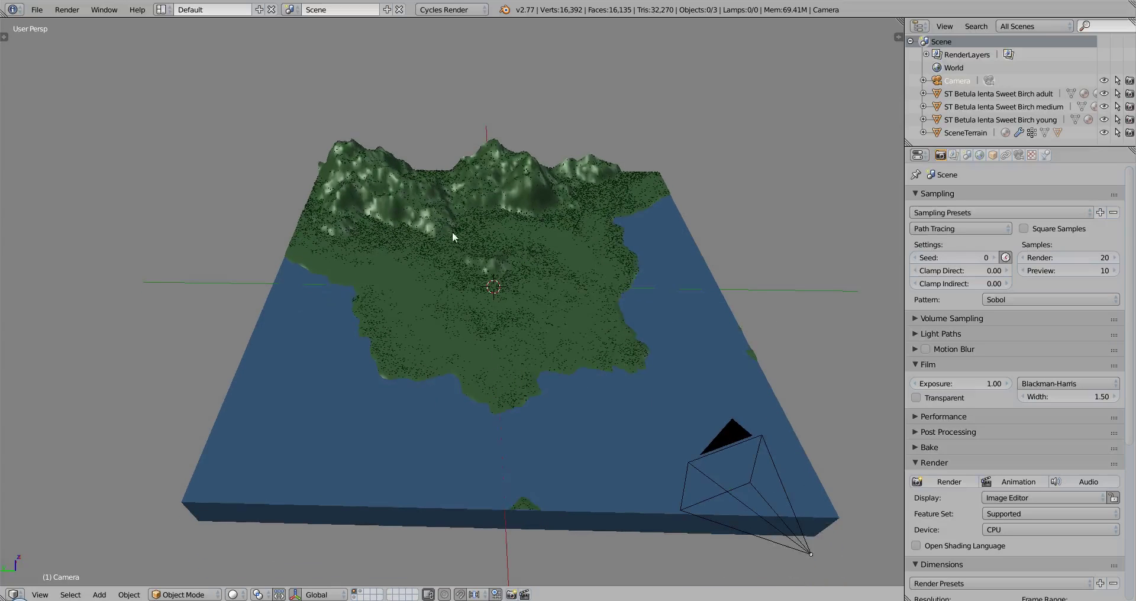
pyautogui.moveTo(447, 256); pyautogui.dragTo(441, 281, button='middle')
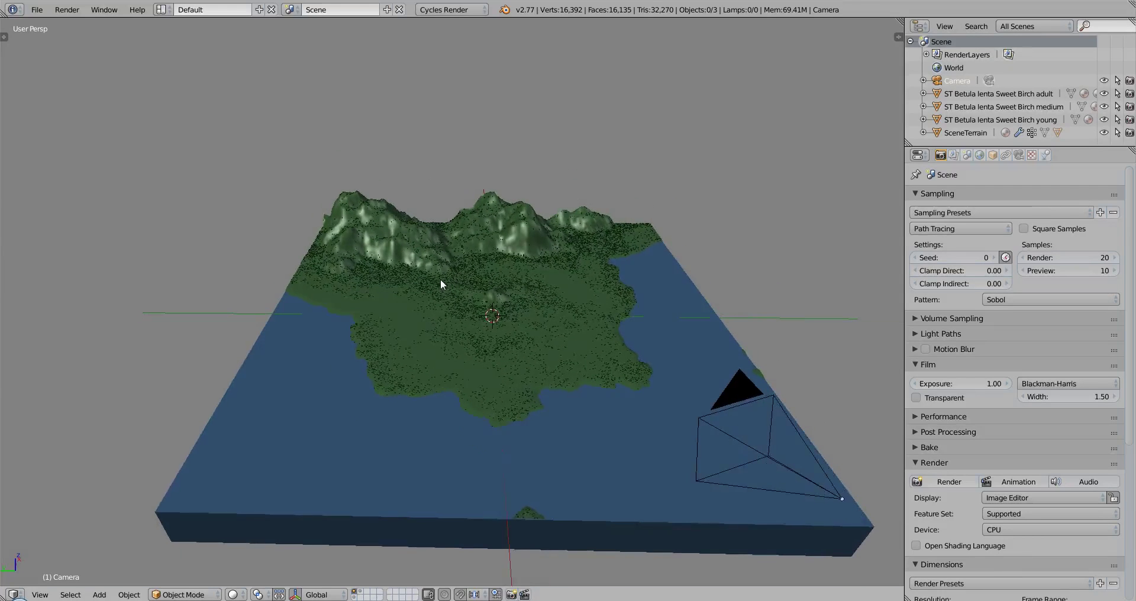
# Switch to the camera view and reframe the island by moving the camera and rotating it about its local X axis.
pyautogui.press('KP_0')
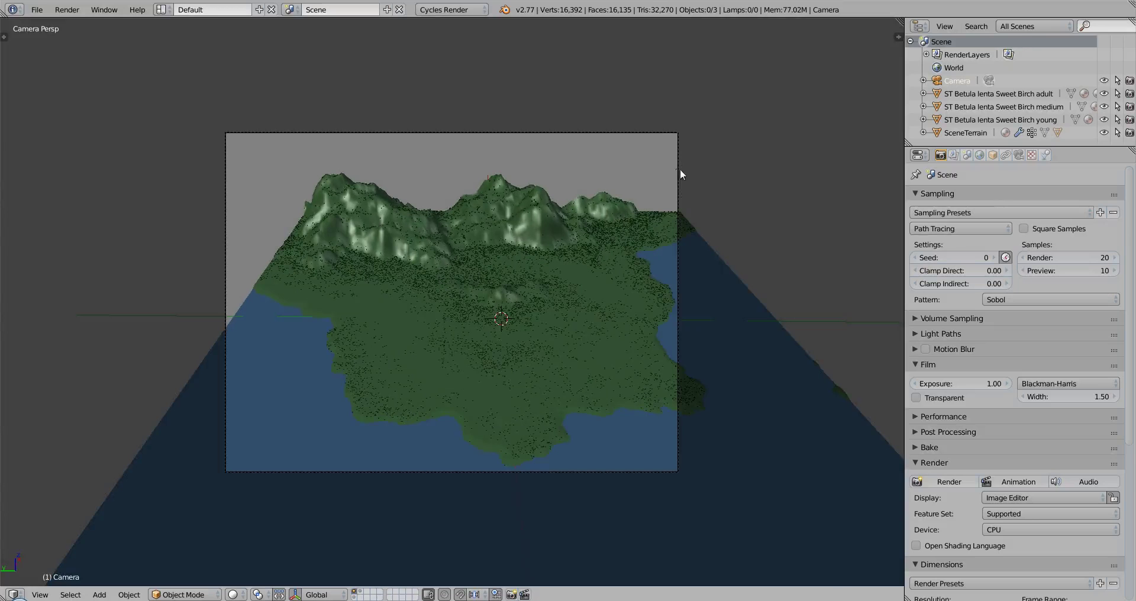
pyautogui.moveTo(679, 168); pyautogui.dragTo(747, 226, button='right')
pyautogui.press('r')
pyautogui.press('x')
pyautogui.press('x')
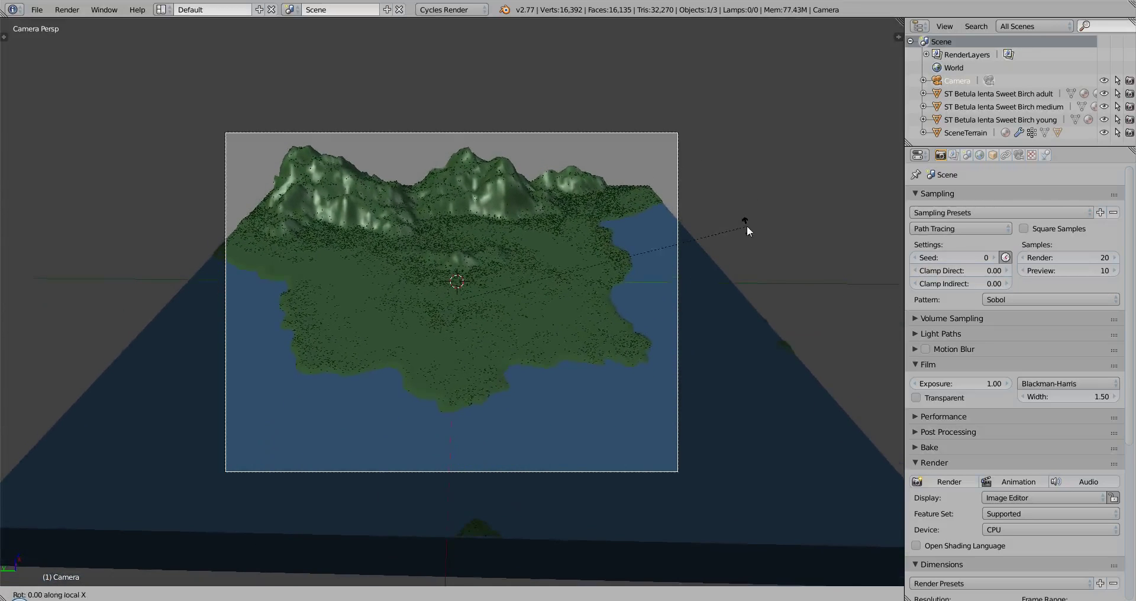
pyautogui.press('g')
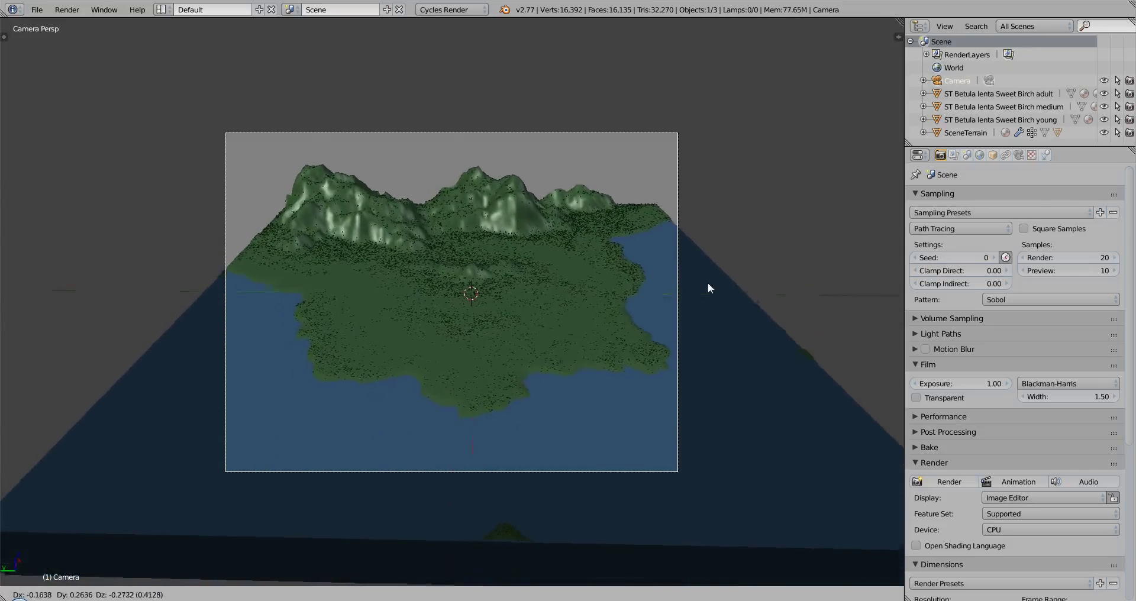
pyautogui.click(711, 294)
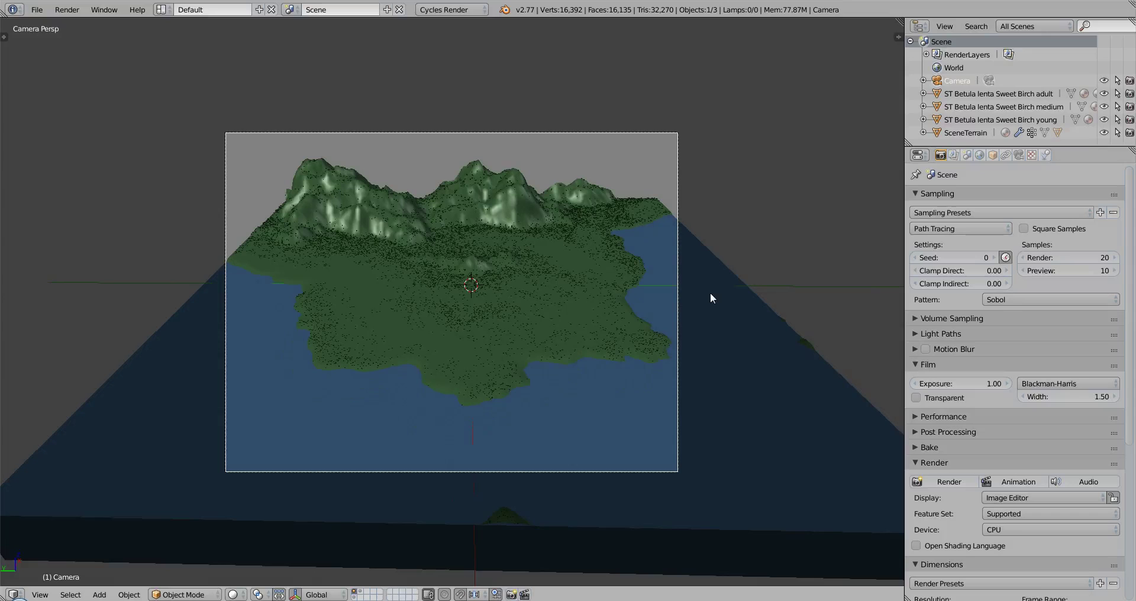
# Render the current camera view and inspect the forested island enlarged before returning to the scene.
pyautogui.press('F12')
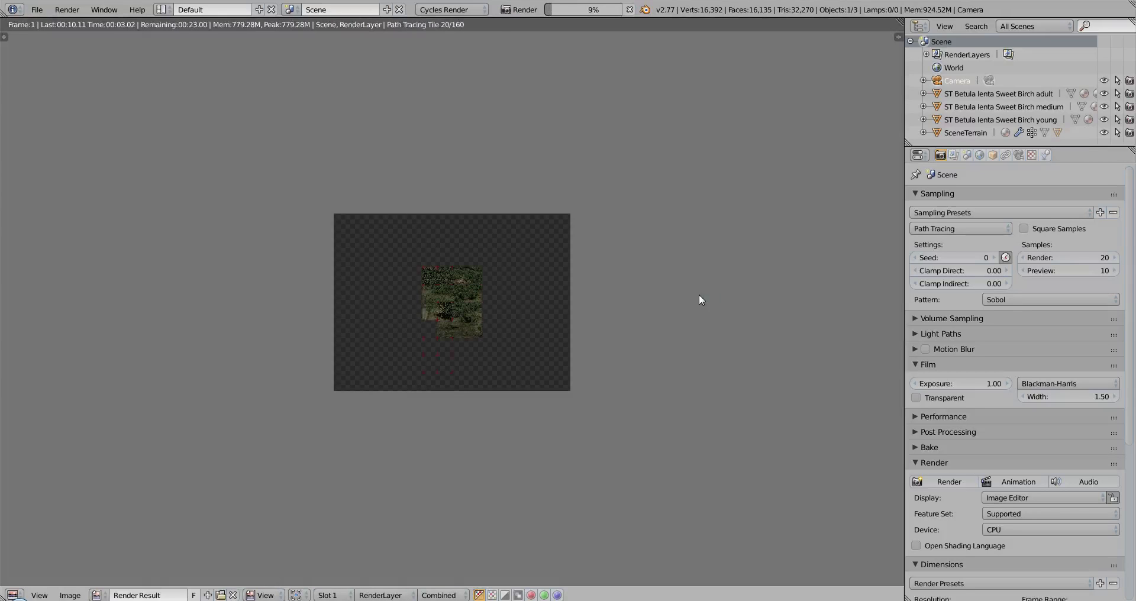
pyautogui.scroll(1, 582, 346)
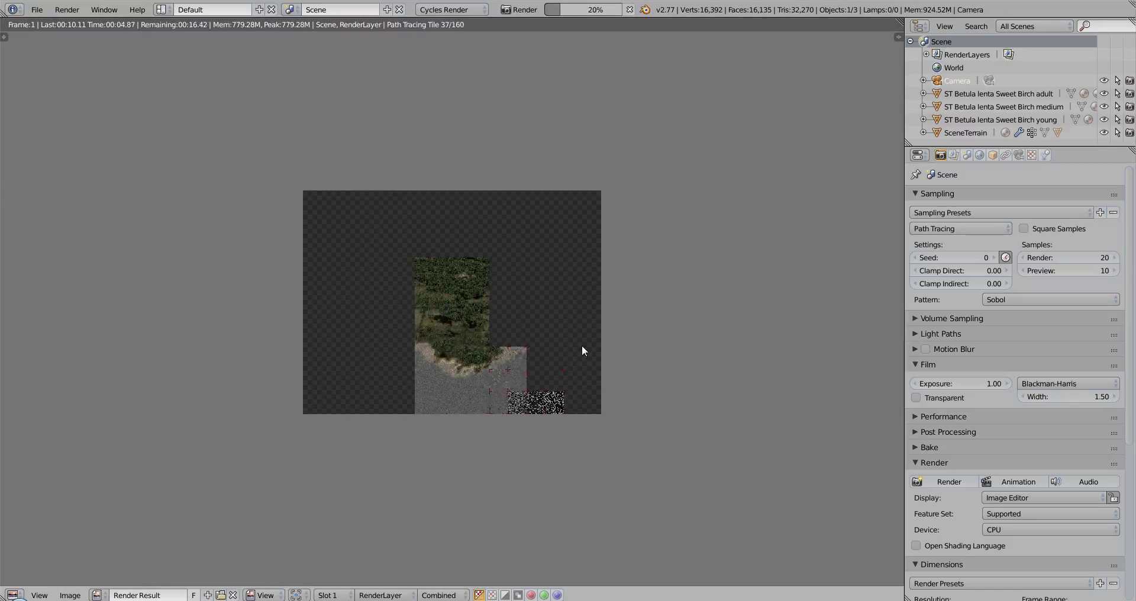
pyautogui.scroll(1, 581, 346)
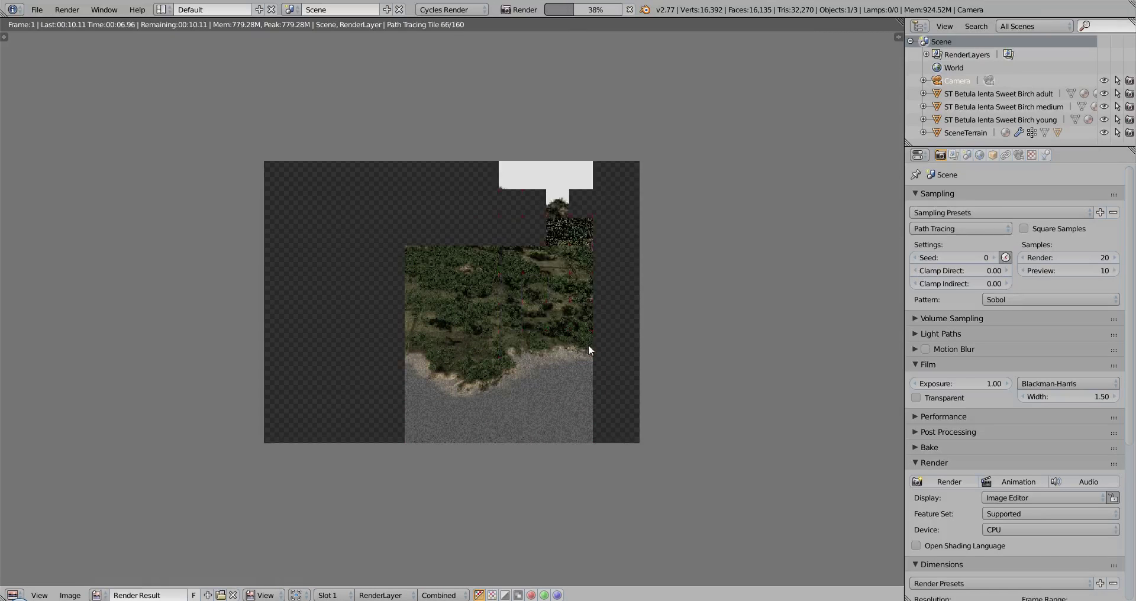
pyautogui.scroll(1, 588, 345)
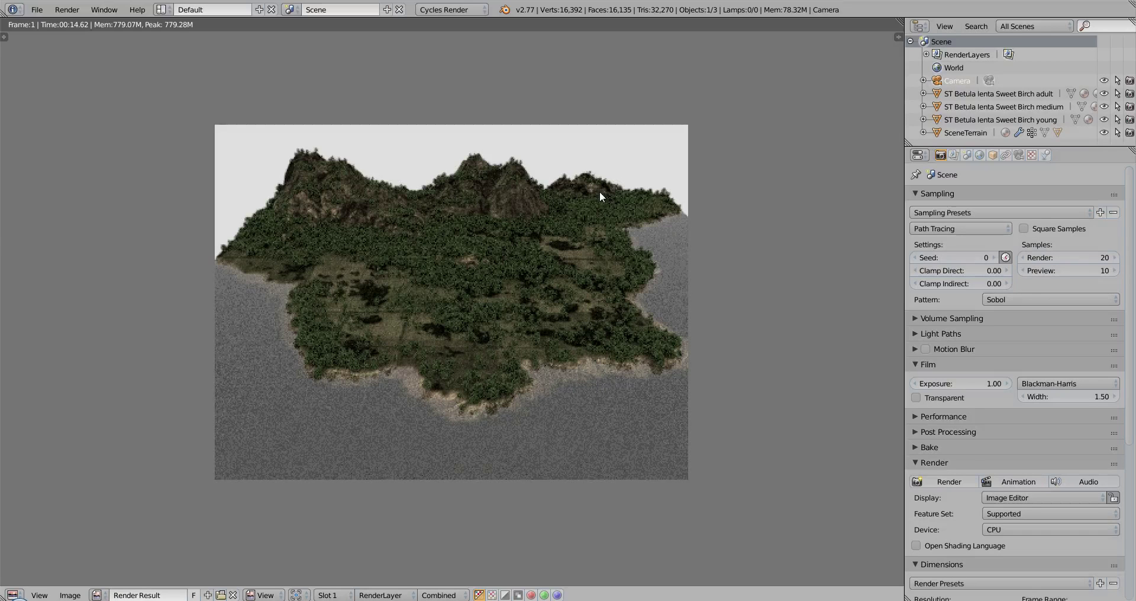
pyautogui.press('Escape')
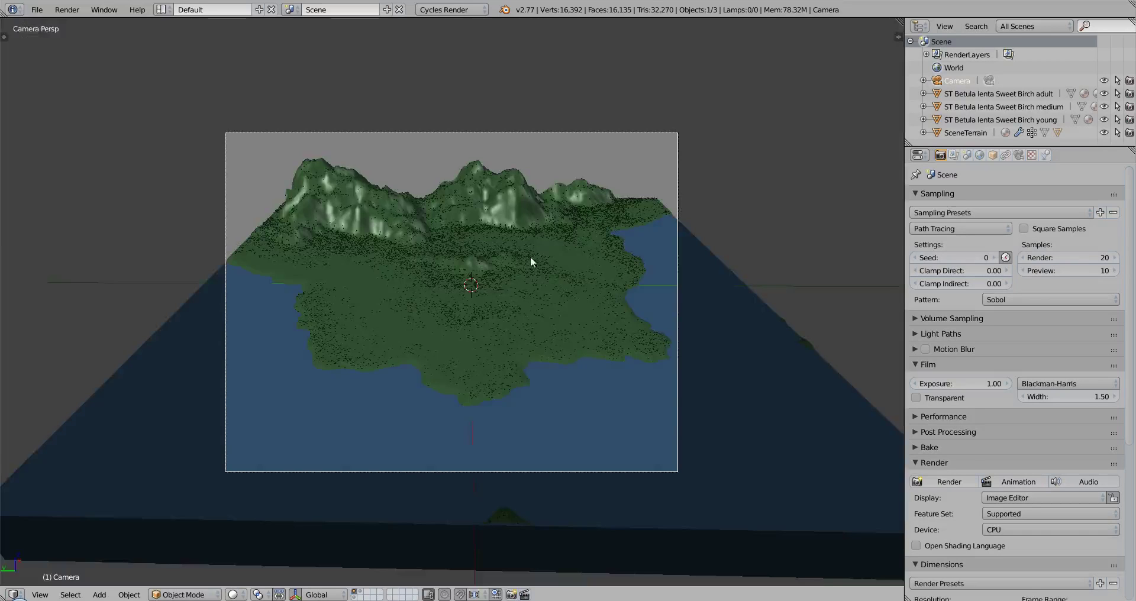
# Add a Sun lamp to the scene.
pyautogui.moveTo(530, 256); pyautogui.dragTo(591, 282, button='middle')
pyautogui.hotkey('shift', 'a')
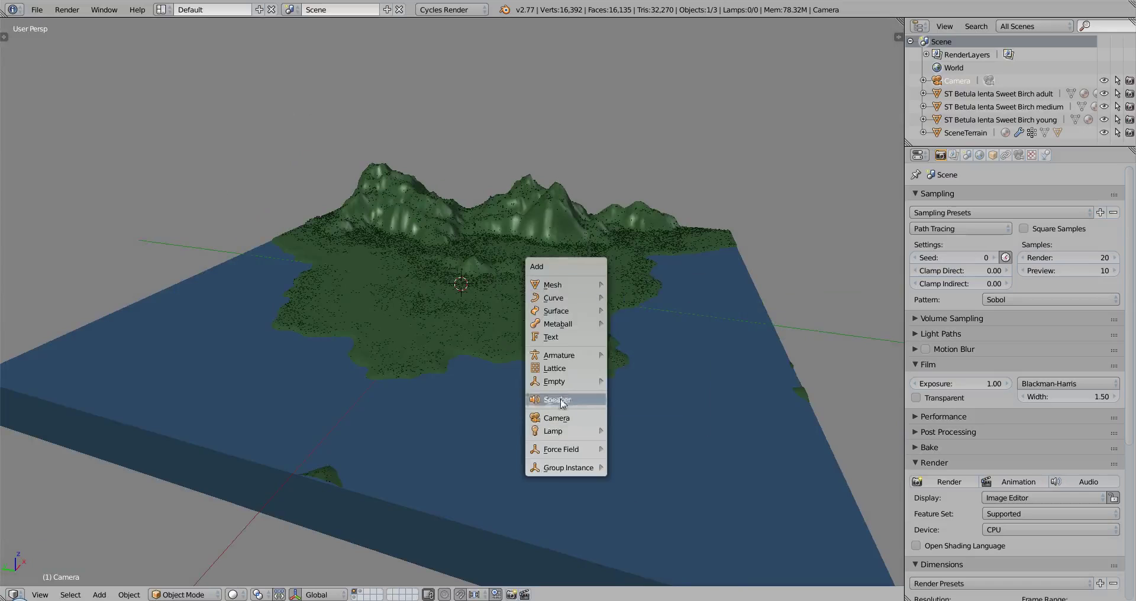
pyautogui.moveTo(560, 327)
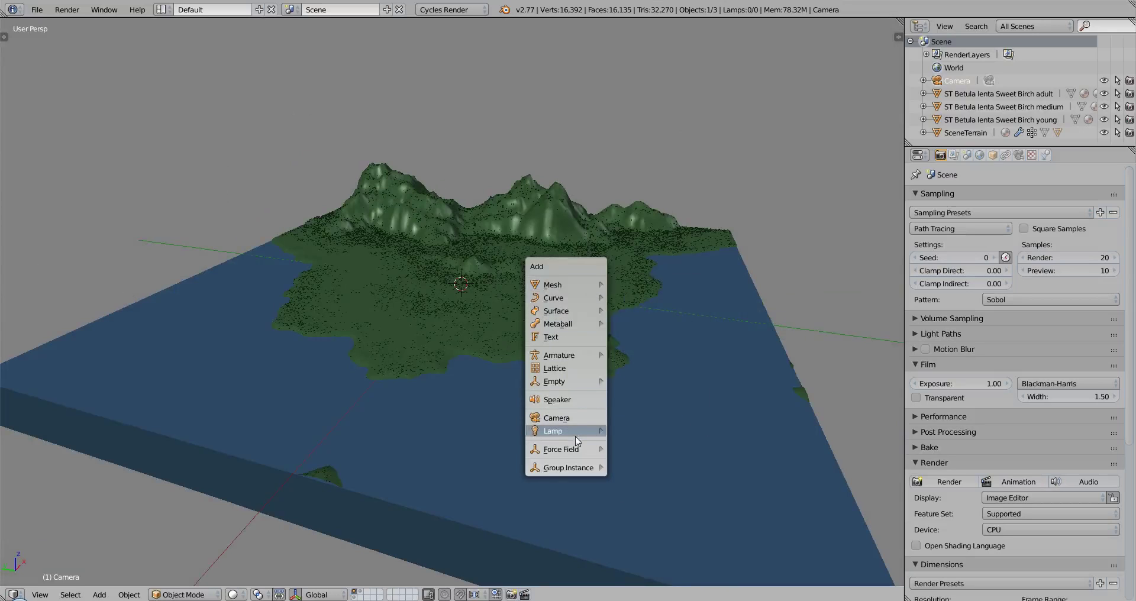
pyautogui.moveTo(577, 432)
pyautogui.click(619, 448)
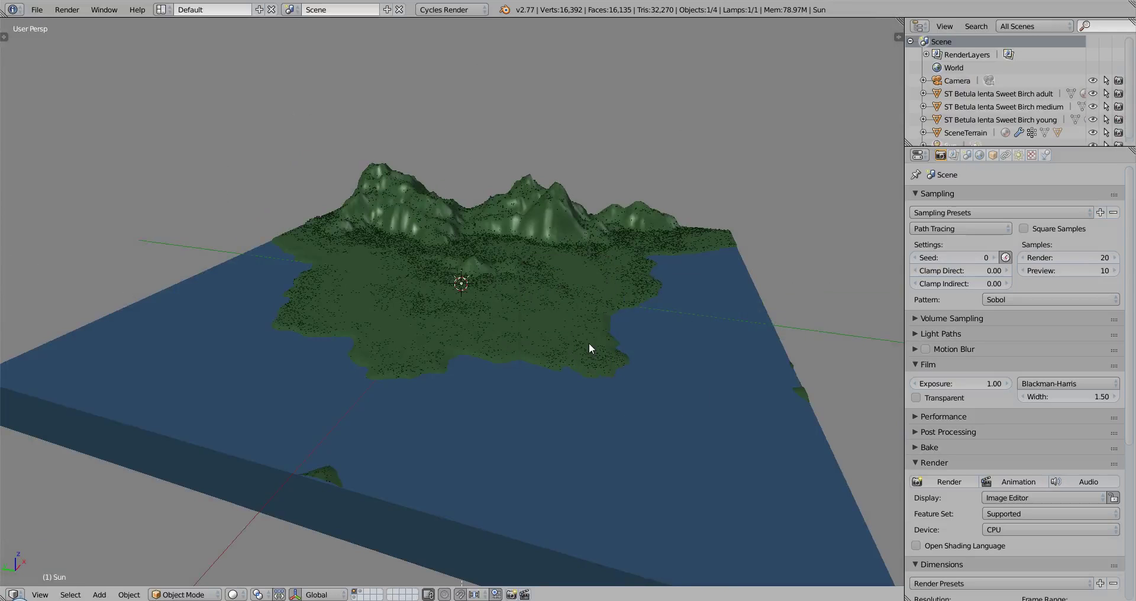
# Raise the Sun lamp high above the terrain and tilt it about 20 degrees.
pyautogui.press('g')
pyautogui.click(573, 175)
pyautogui.press('r')
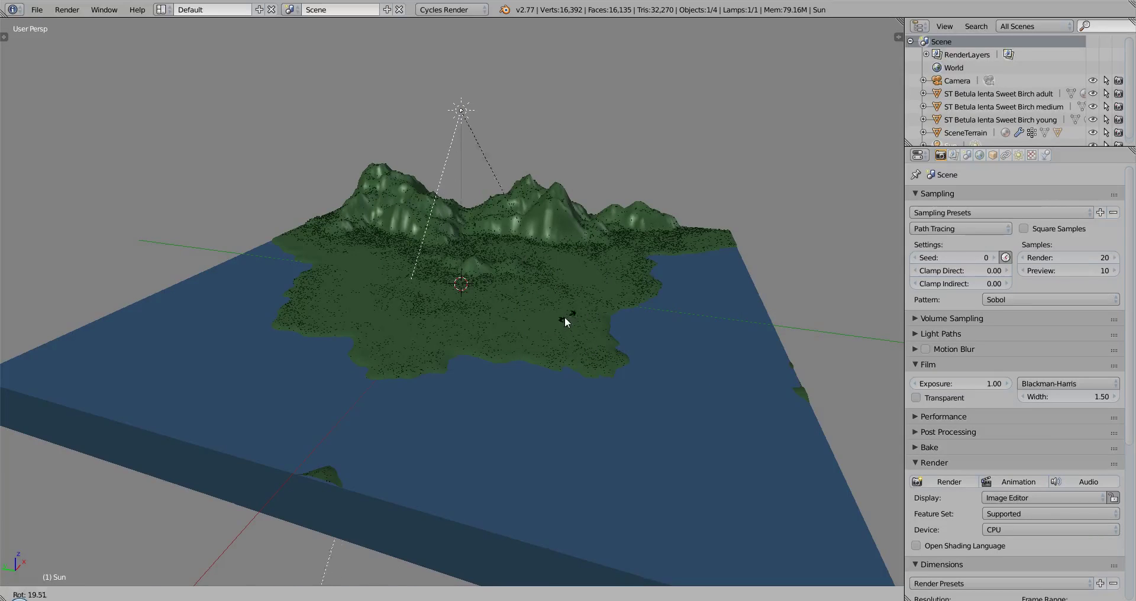
pyautogui.click(566, 315)
# Open the Sun lamp's settings and try tilting the lamp about 47 degrees further.
pyautogui.click(1018, 155)
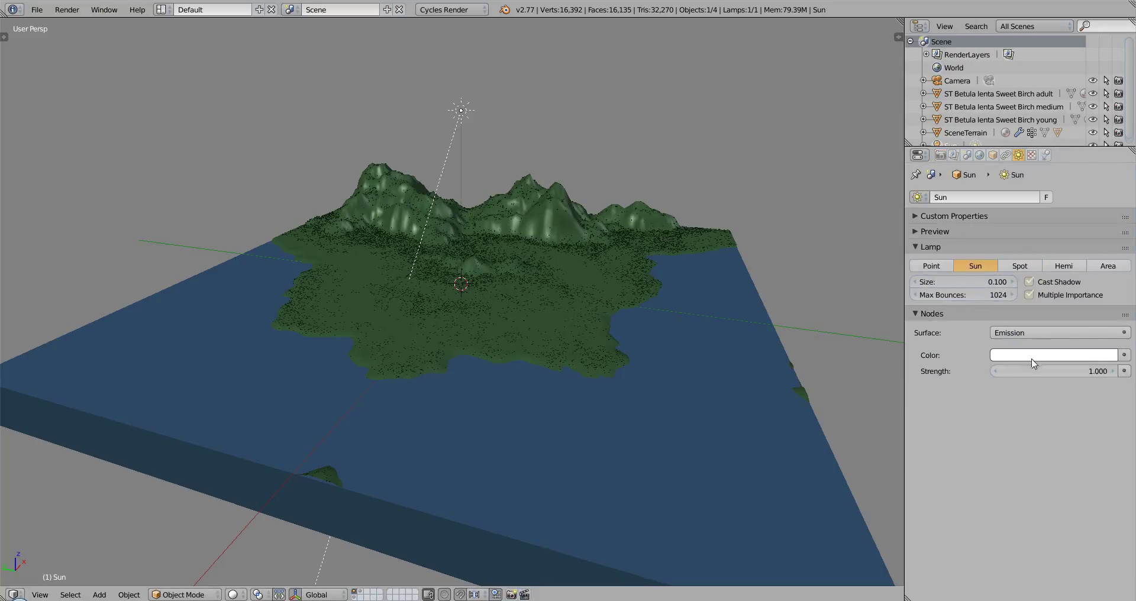
pyautogui.press('r')
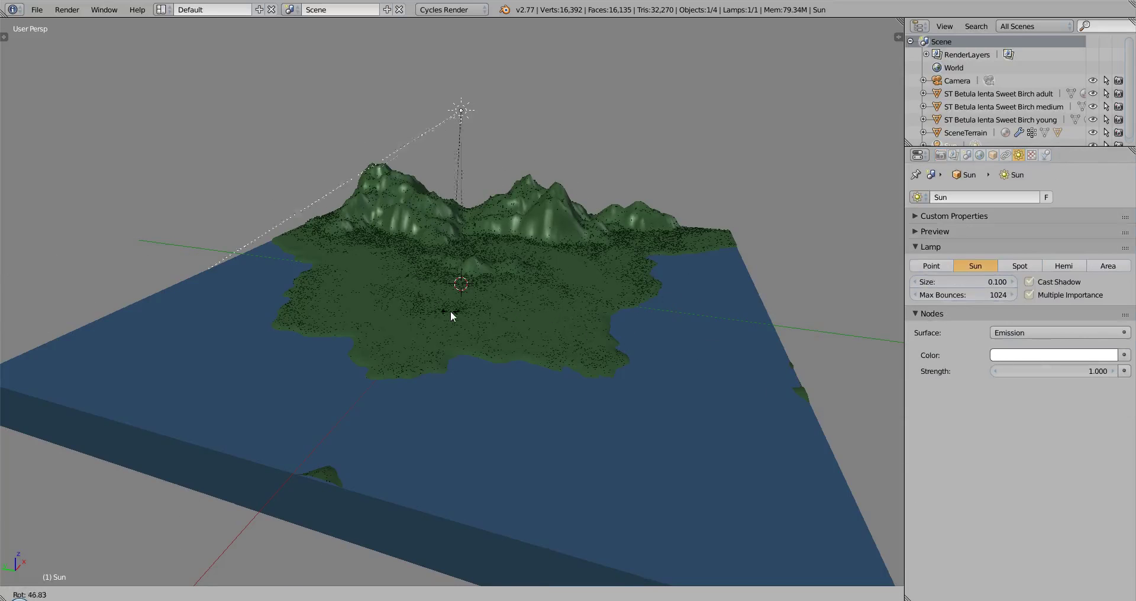
pyautogui.click(450, 311)
pyautogui.moveTo(560, 319); pyautogui.dragTo(576, 338, button='middle')
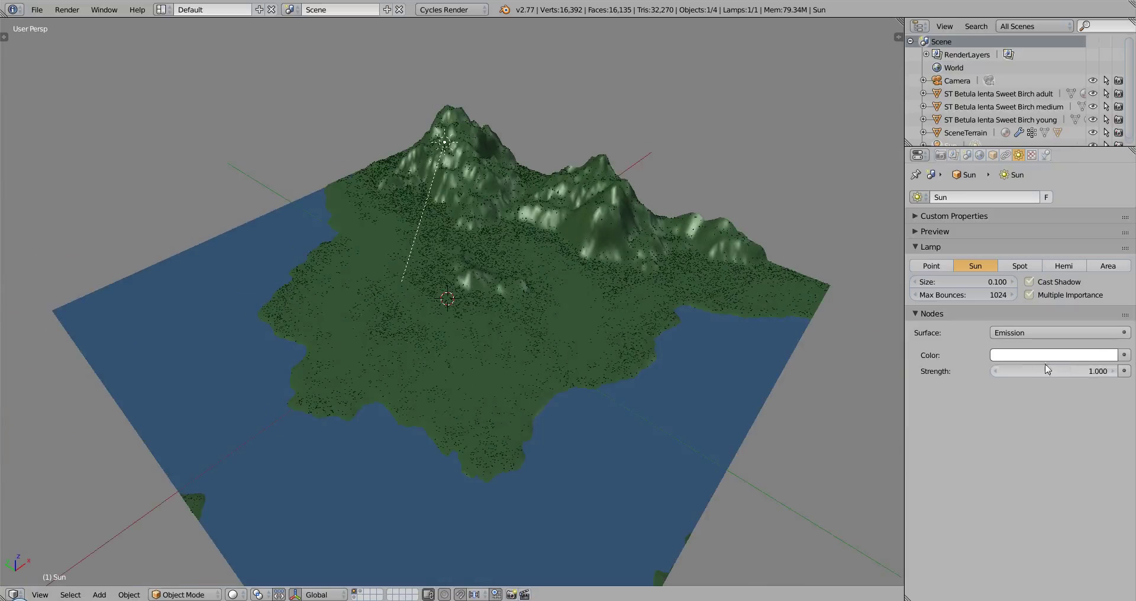
pyautogui.moveTo(395, 205); pyautogui.dragTo(649, 170, button='middle')
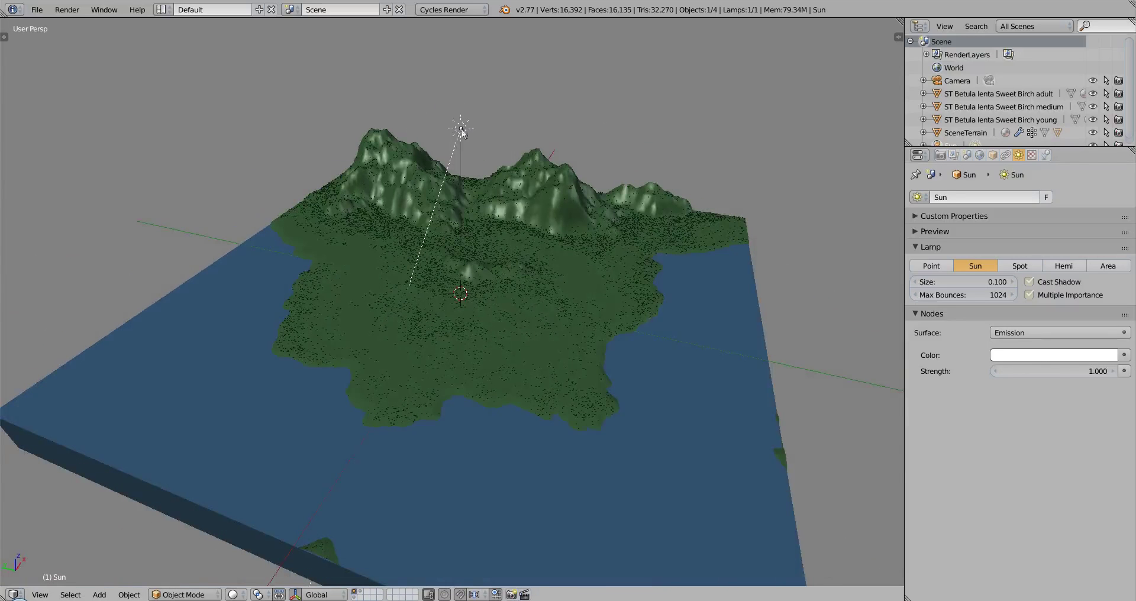
# Check the last render result again and delete the Sun lamp from the scene.
pyautogui.press('F12')
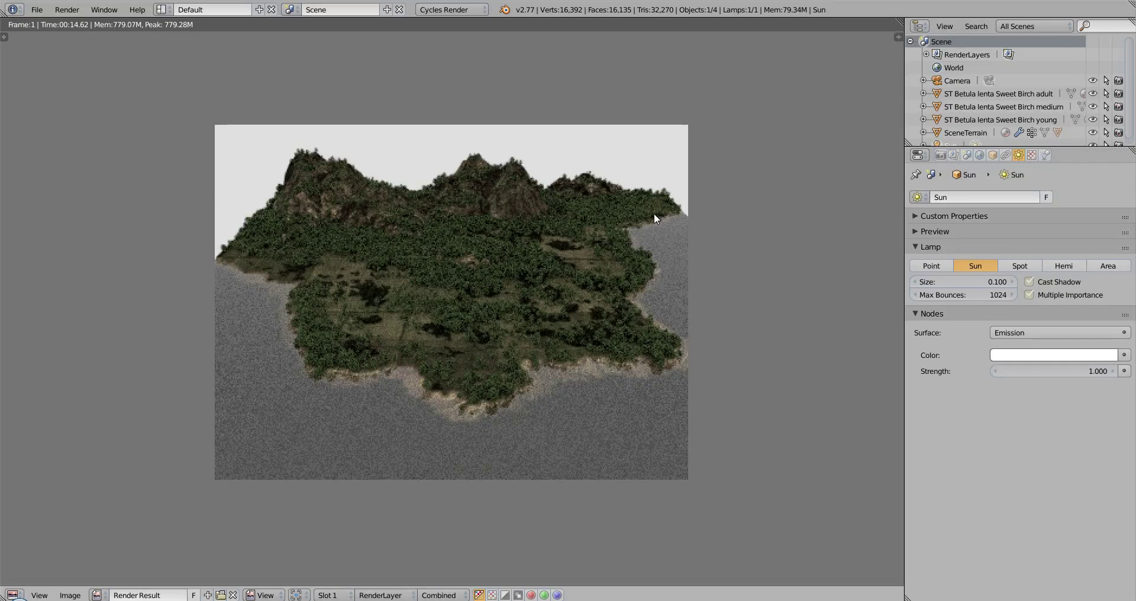
pyautogui.press('Escape')
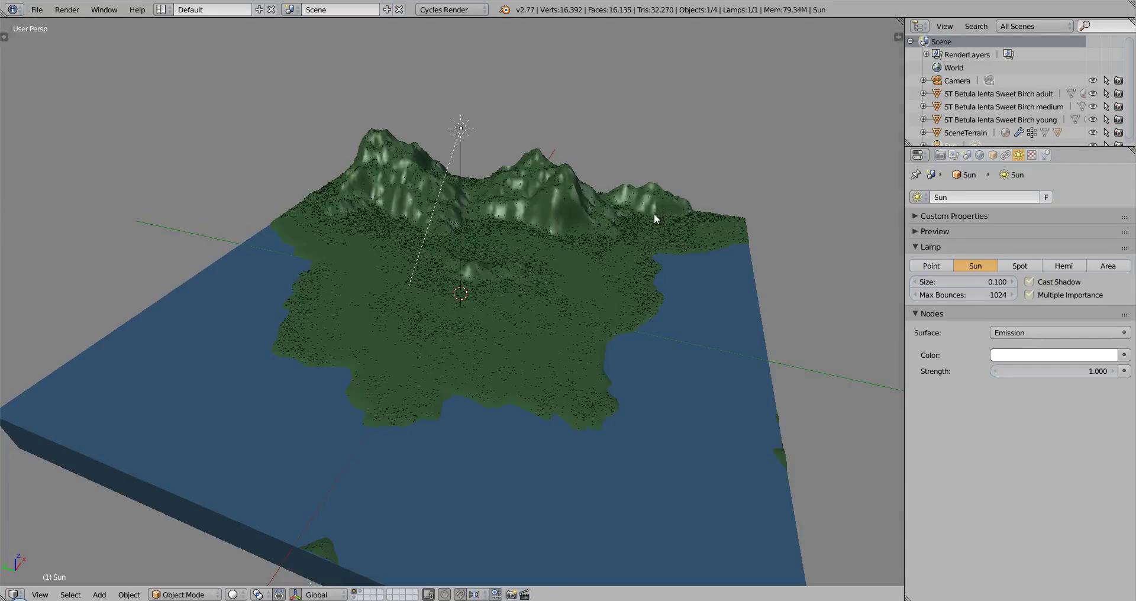
pyautogui.press('x')
pyautogui.click(556, 245)
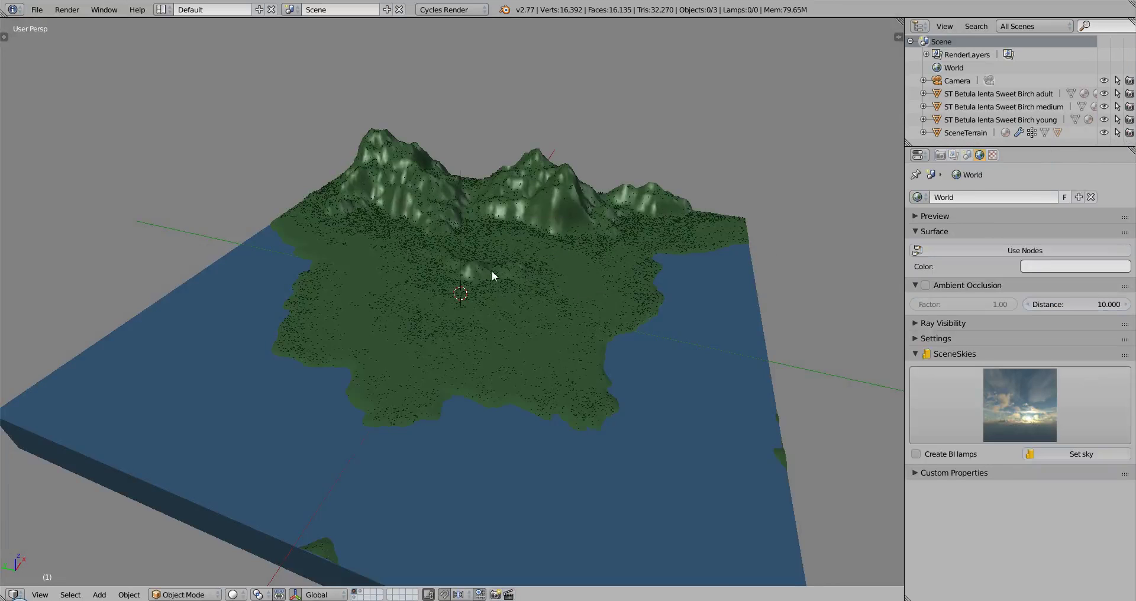
# Choose the bright blue sky with white clouds, second in the first row, as the SceneSkies sky in the World settings.
pyautogui.moveTo(577, 304); pyautogui.dragTo(458, 329, button='middle')
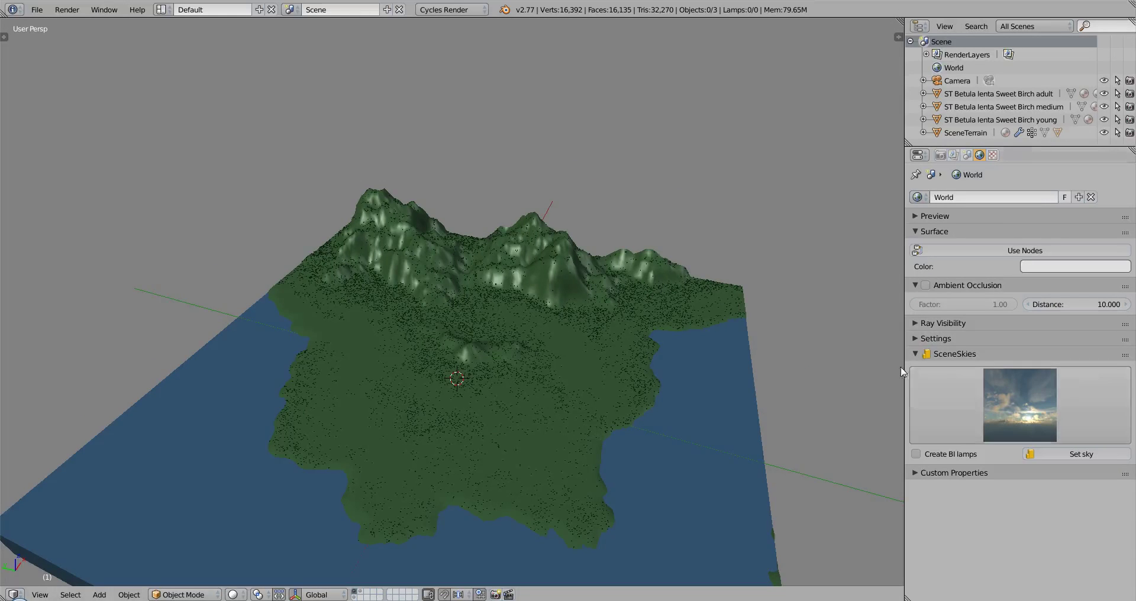
pyautogui.click(1026, 411)
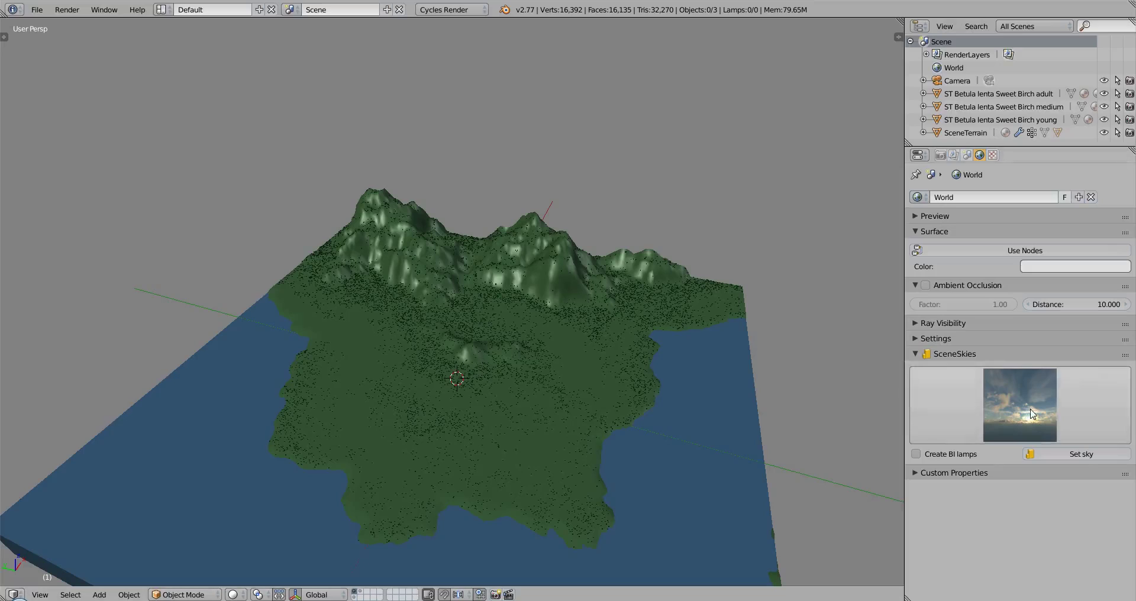
pyautogui.click(1032, 413)
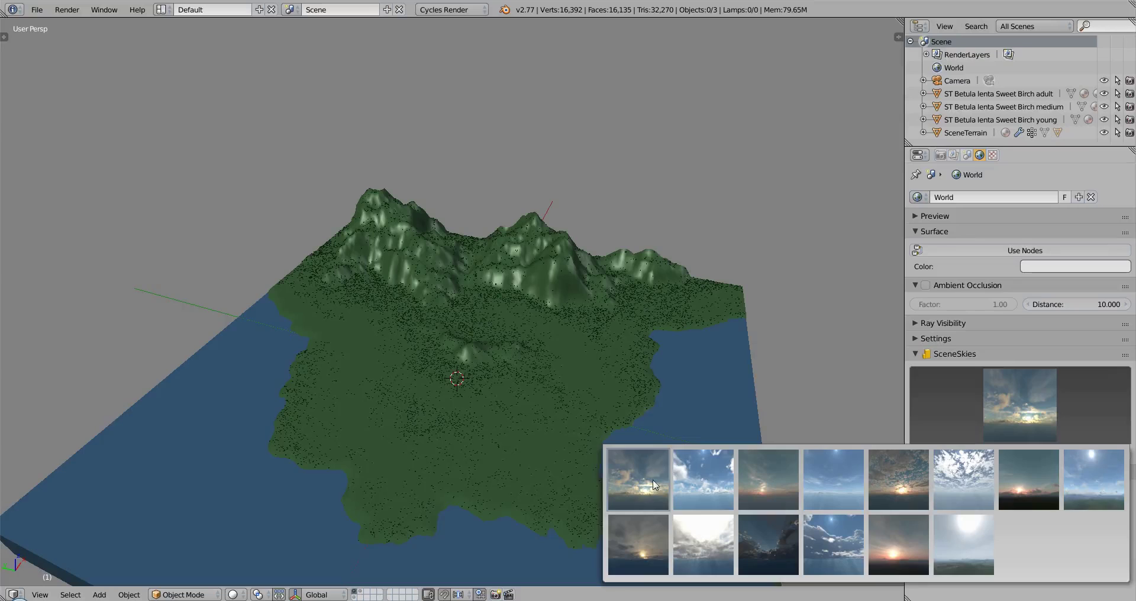
pyautogui.click(716, 472)
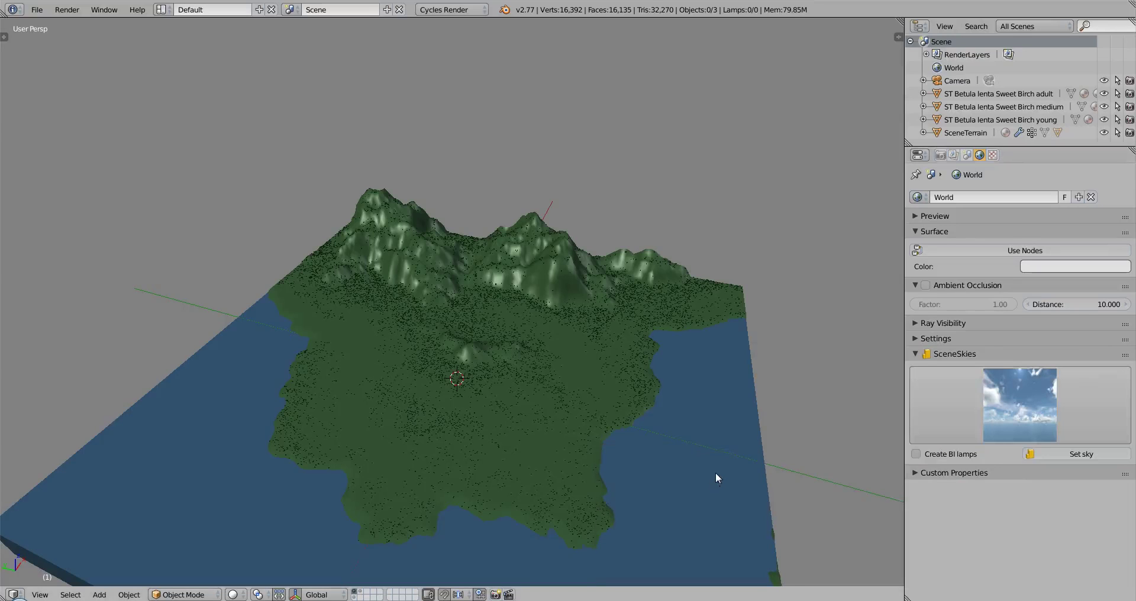
# Apply the blue SceneSkies sky with the high sun, last in the first row, render the scene and inspect the image.
pyautogui.click(1040, 397)
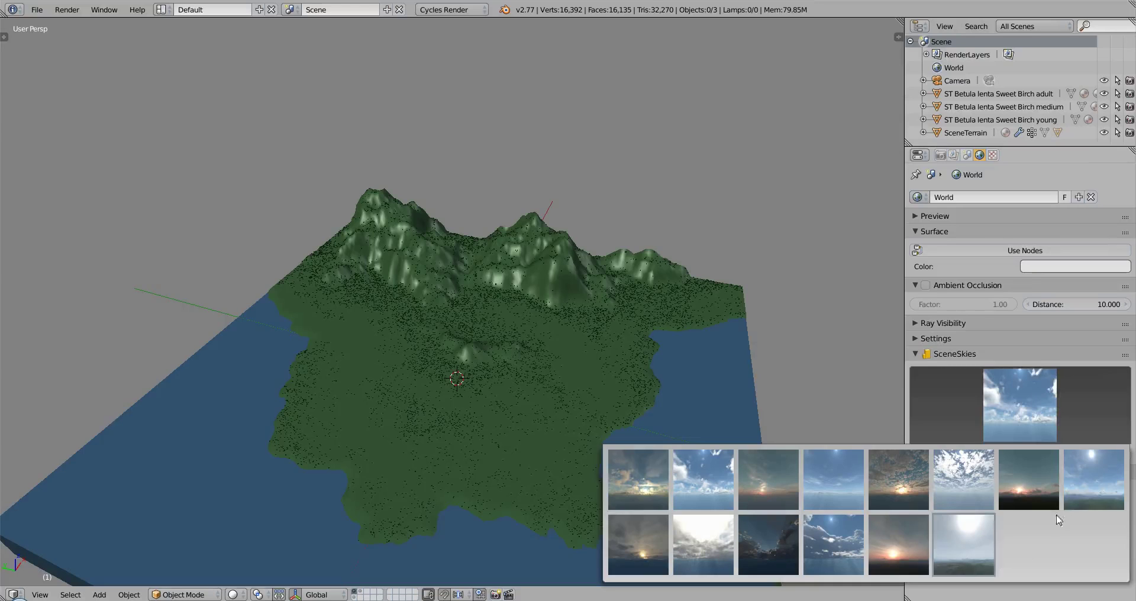
pyautogui.click(1105, 493)
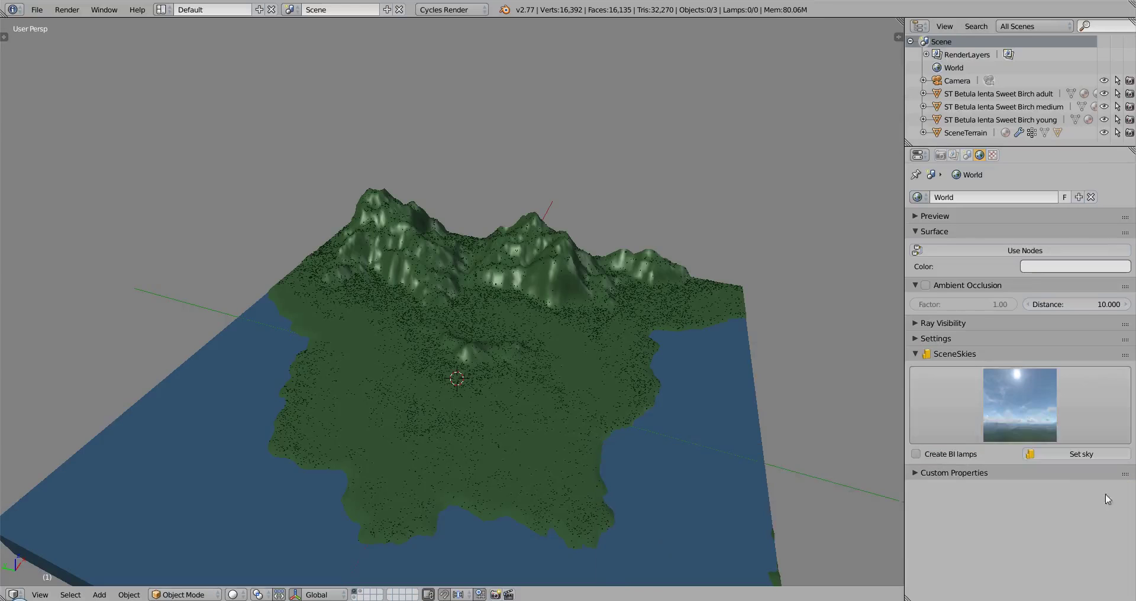
pyautogui.click(1074, 454)
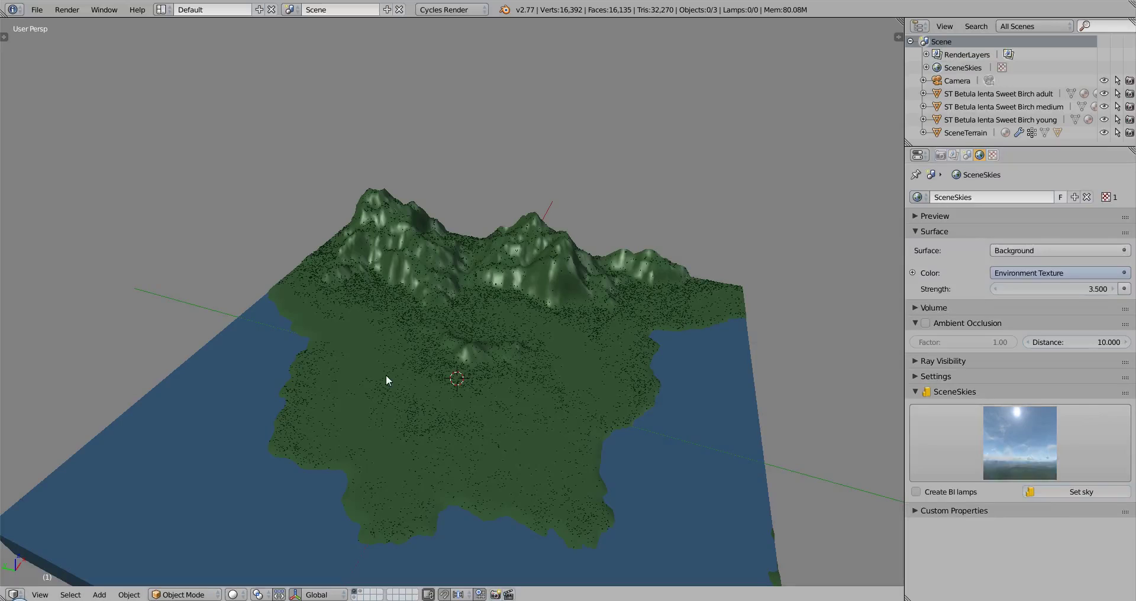
pyautogui.press('F12')
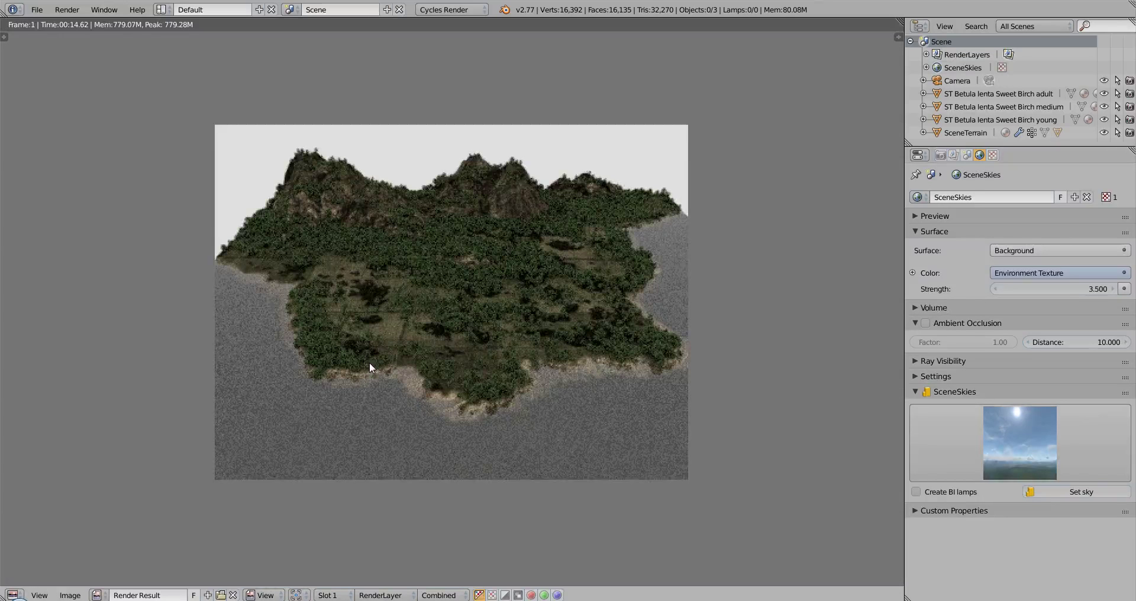
pyautogui.press('F12')
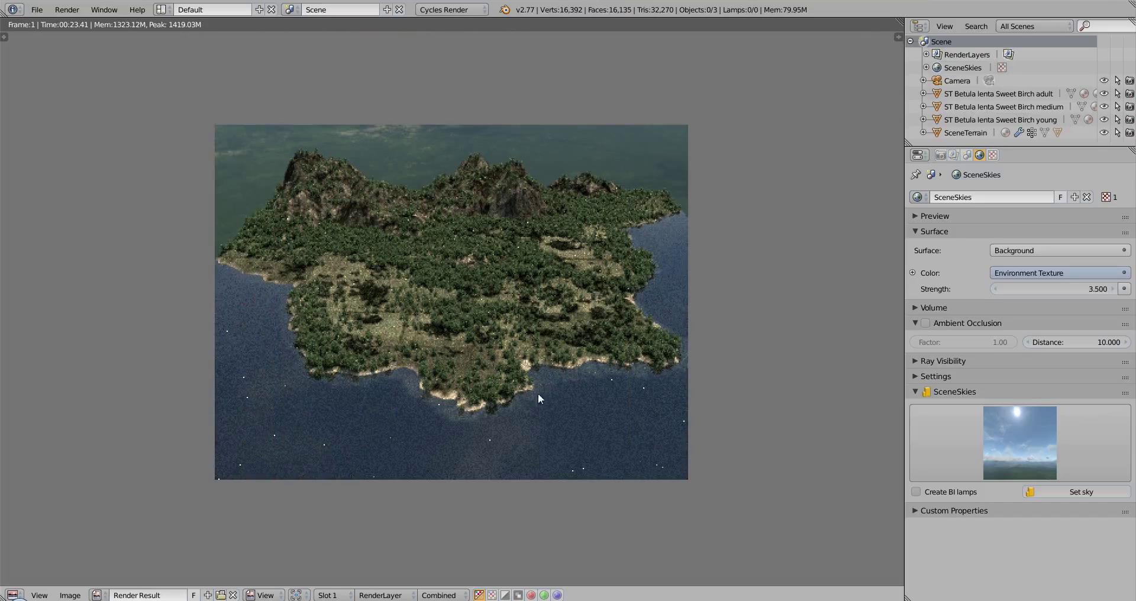
pyautogui.scroll(-3, 594, 398)
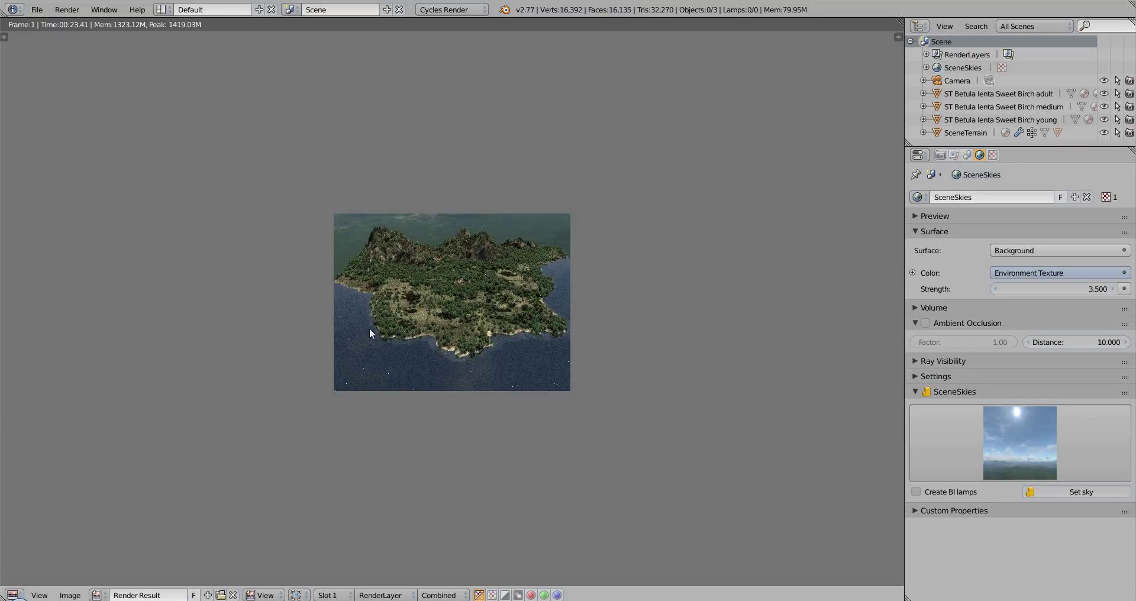
pyautogui.scroll(3, 357, 339)
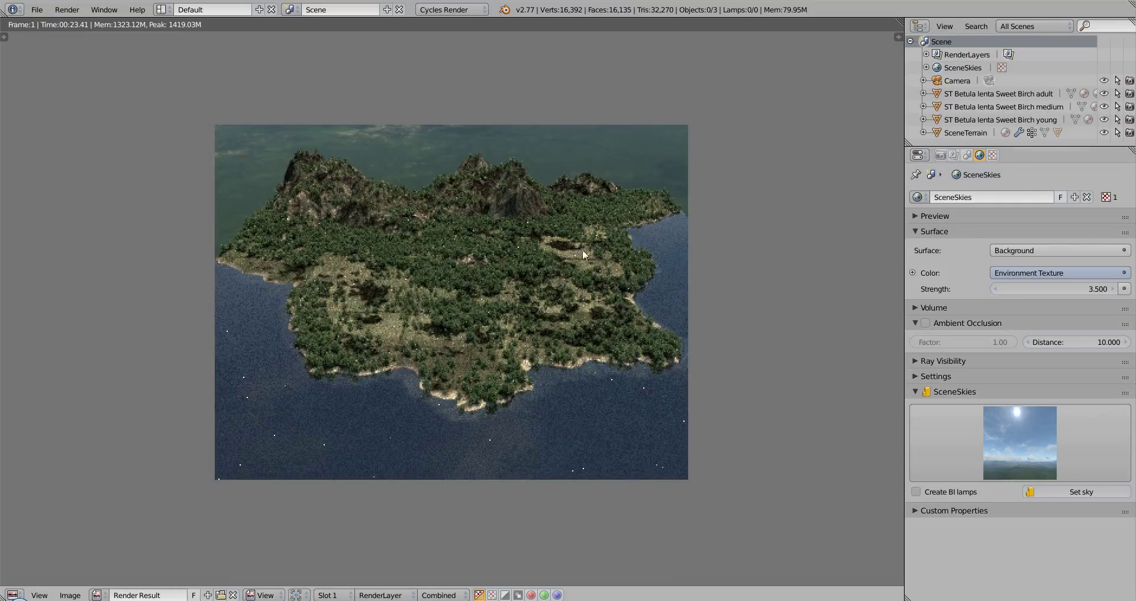
# Check the render sample count in the Cycles Sampling settings.
pyautogui.click(941, 154)
pyautogui.scroll(-8, 1013, 429)
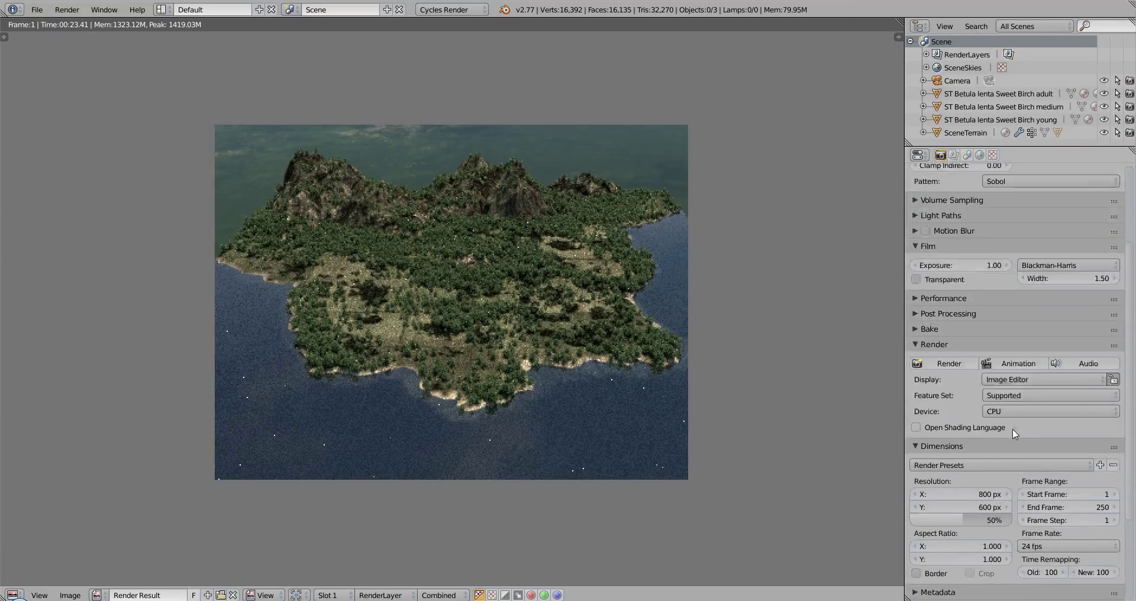
pyautogui.scroll(7, 1081, 412)
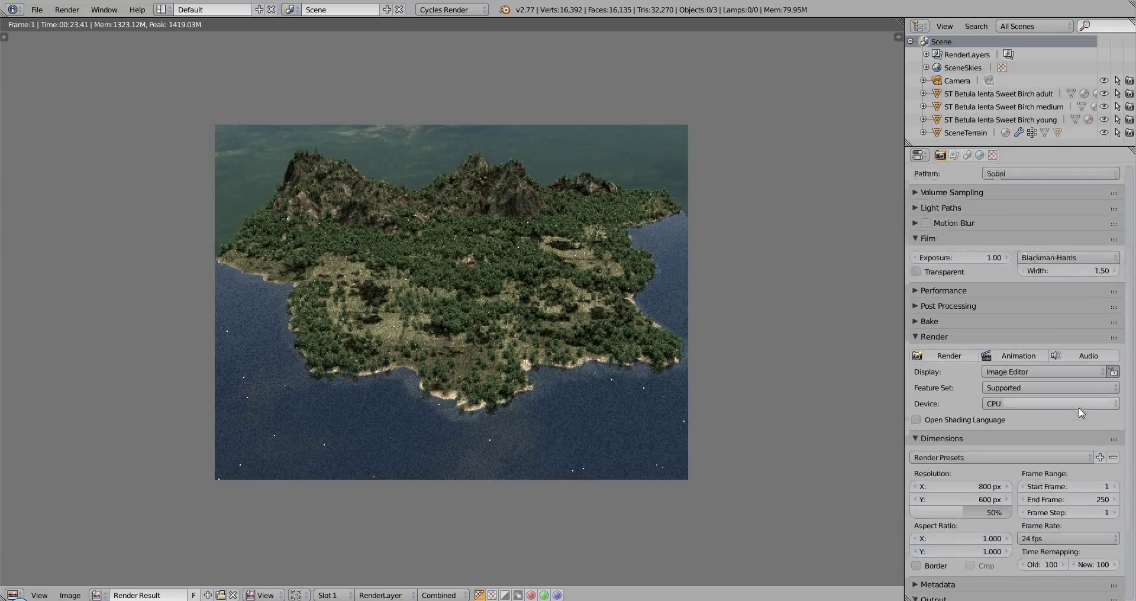
pyautogui.scroll(1, 1082, 412)
pyautogui.click(1081, 227)
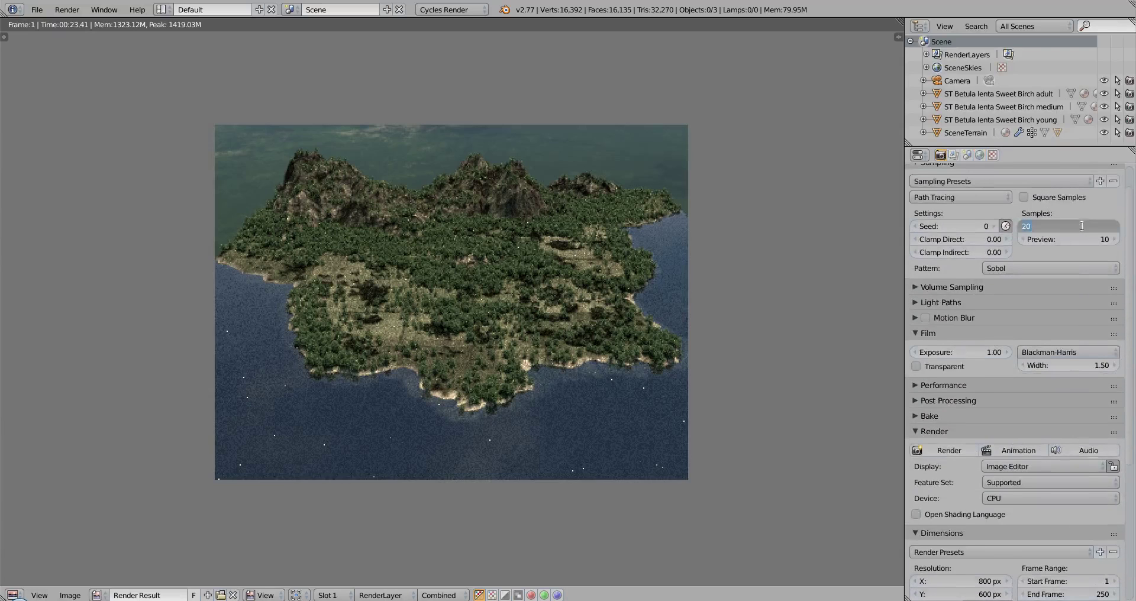
pyautogui.press('Return')
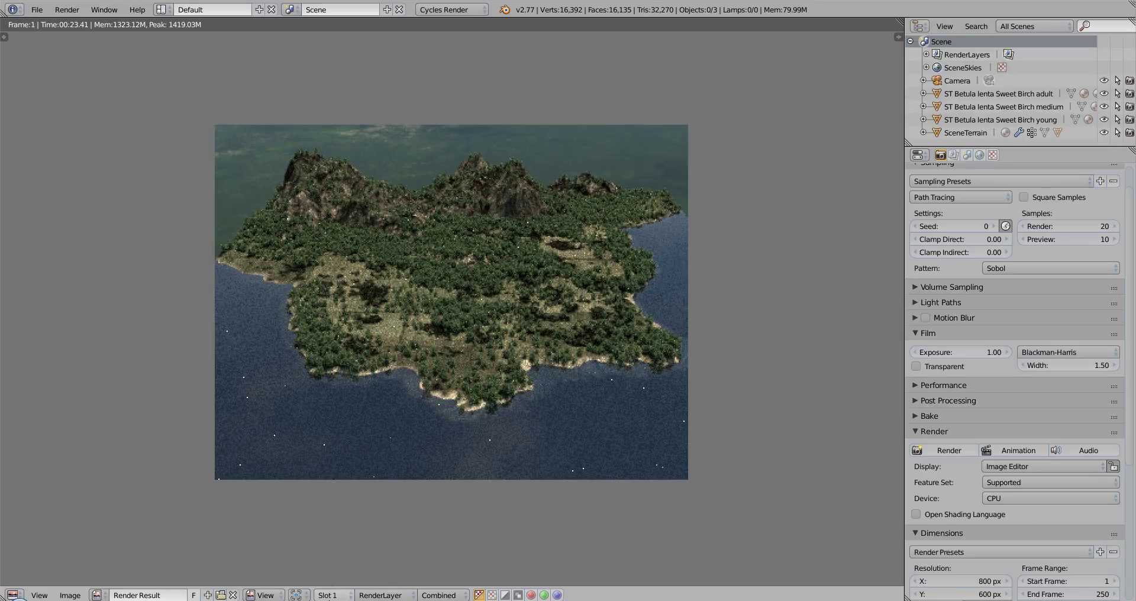
# Keep render Slot 1 active, assign the plain World to the scene and render it for comparison.
pyautogui.click(332, 595)
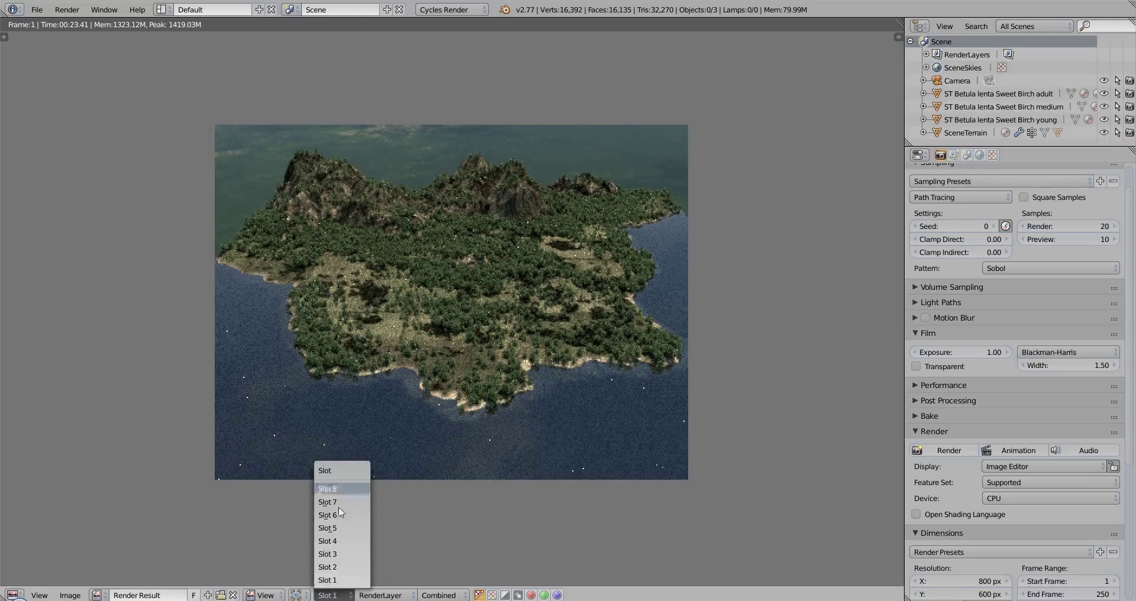
pyautogui.click(341, 580)
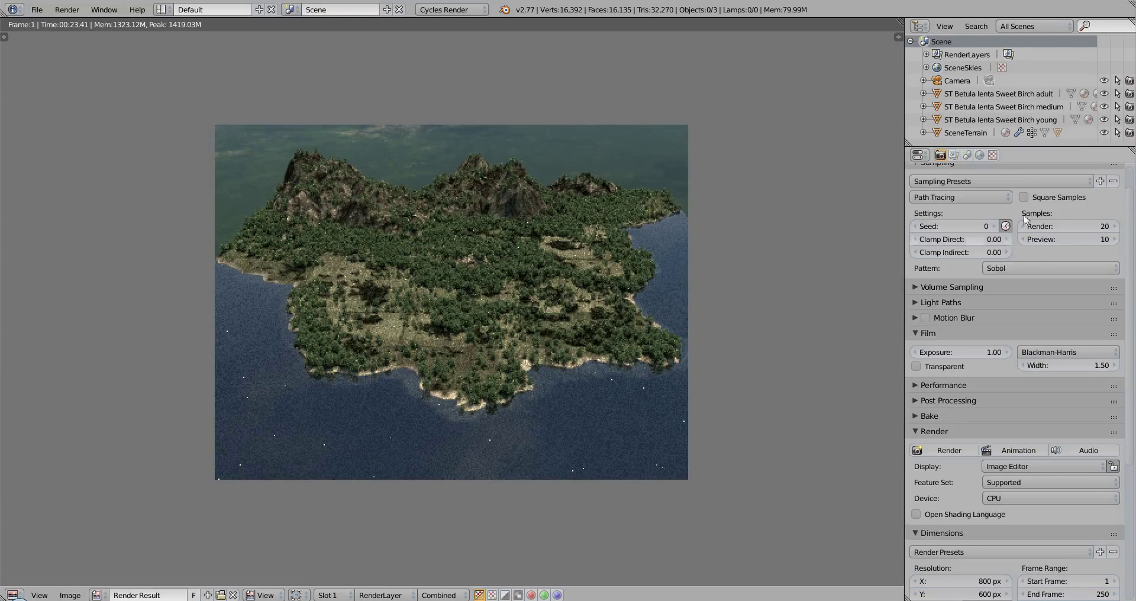
pyautogui.click(981, 155)
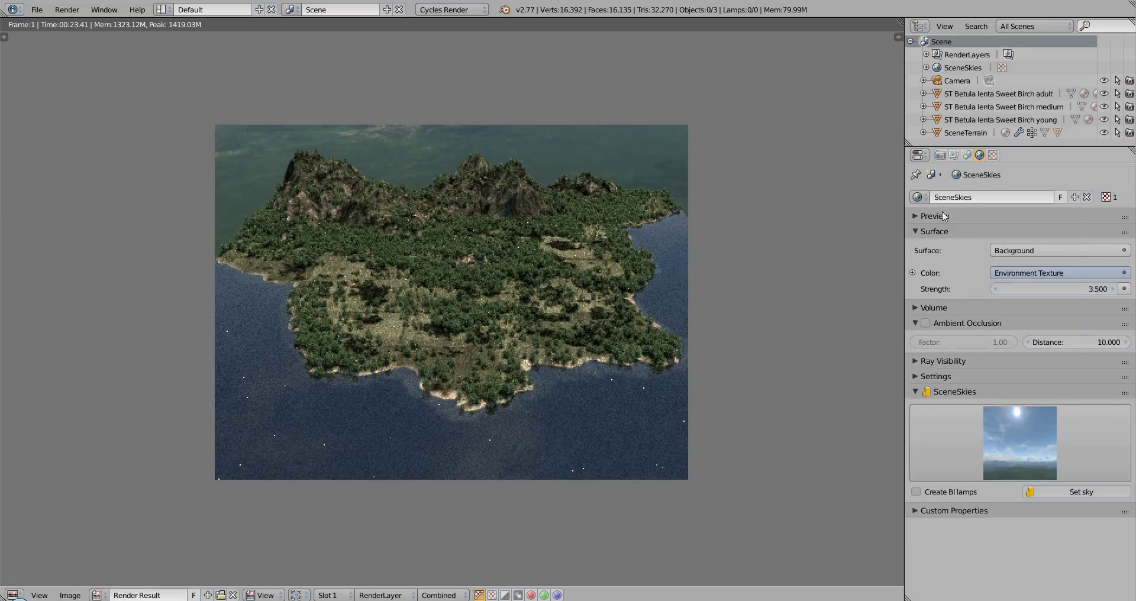
pyautogui.click(918, 197)
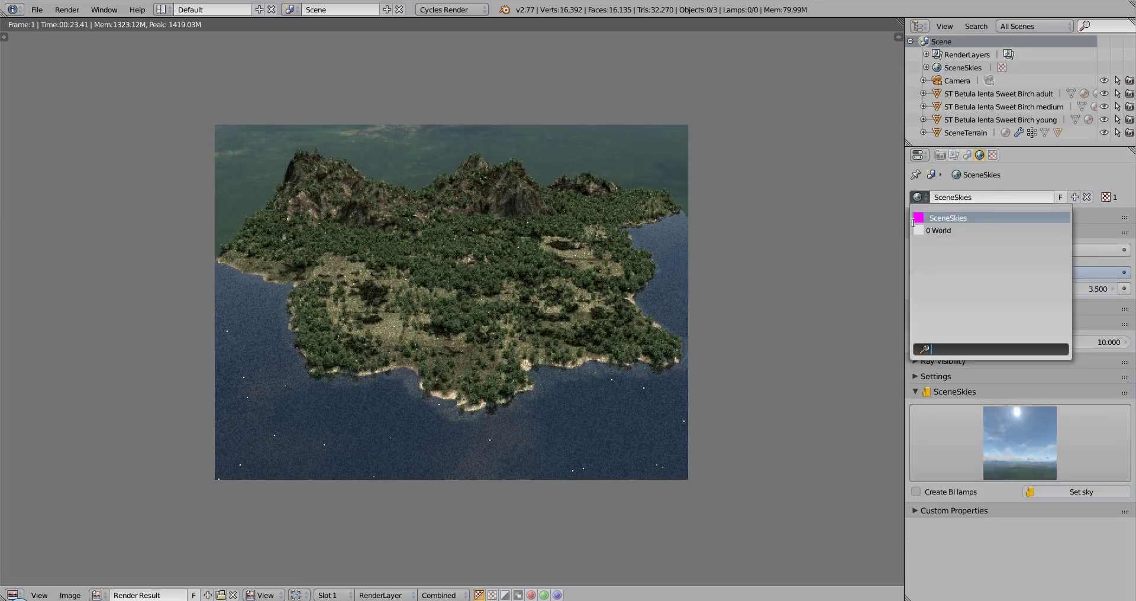
pyautogui.click(938, 231)
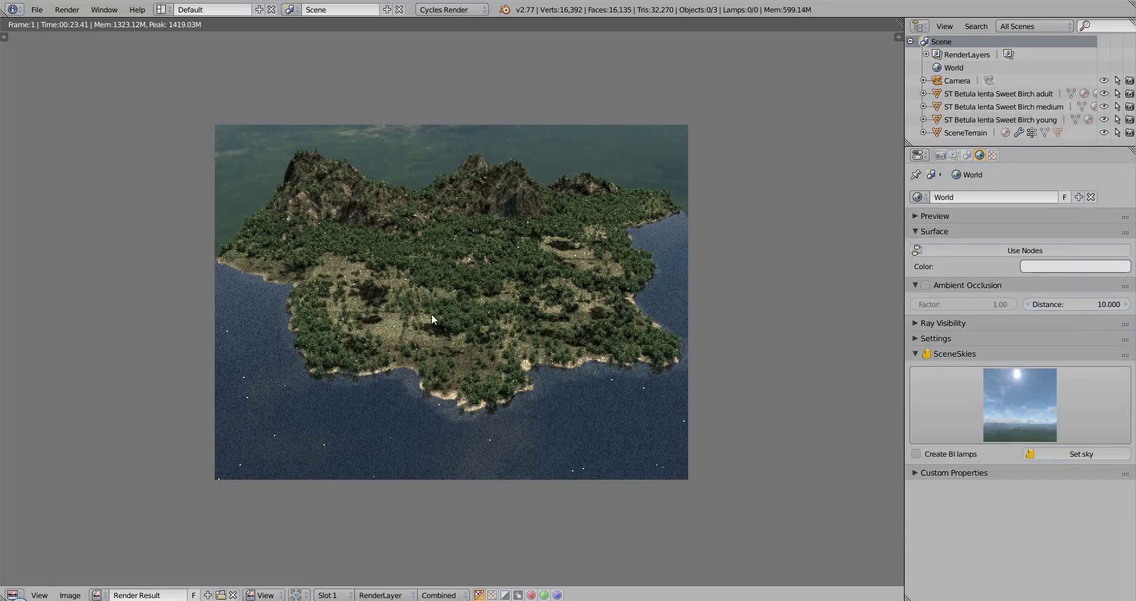
pyautogui.press('F12')
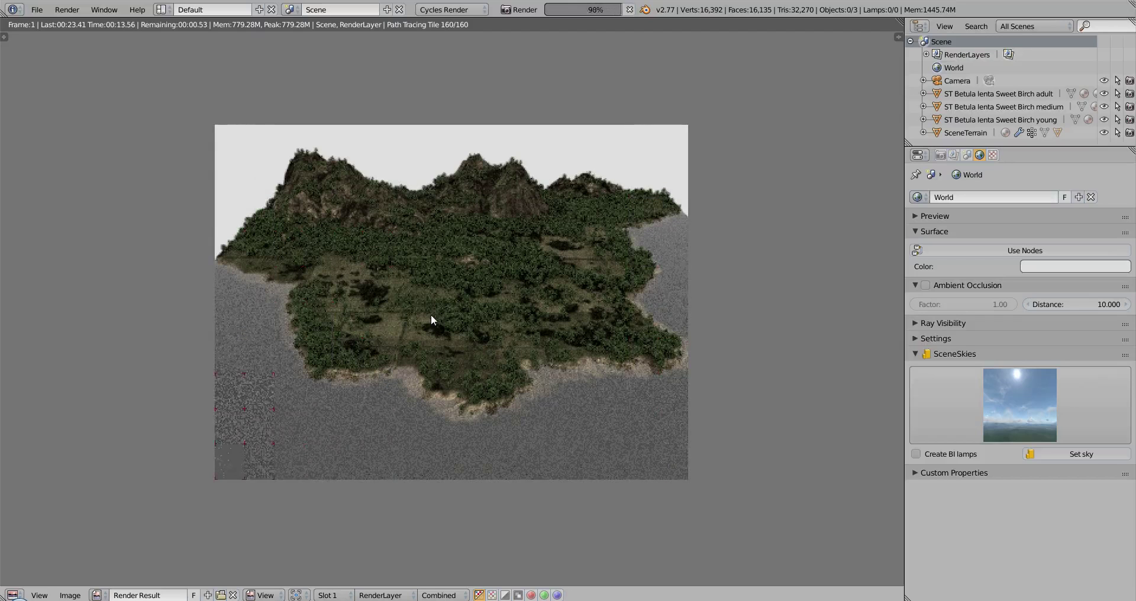
# Switch to render Slot 2, assign the SceneSkies world to the scene again and render it.
pyautogui.click(333, 595)
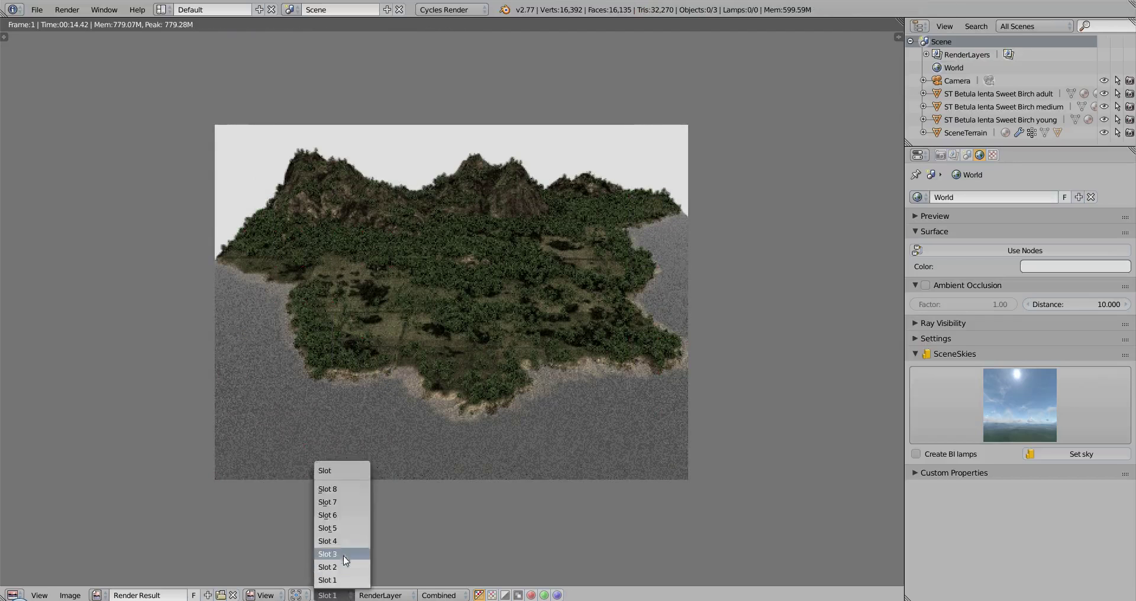
pyautogui.click(341, 570)
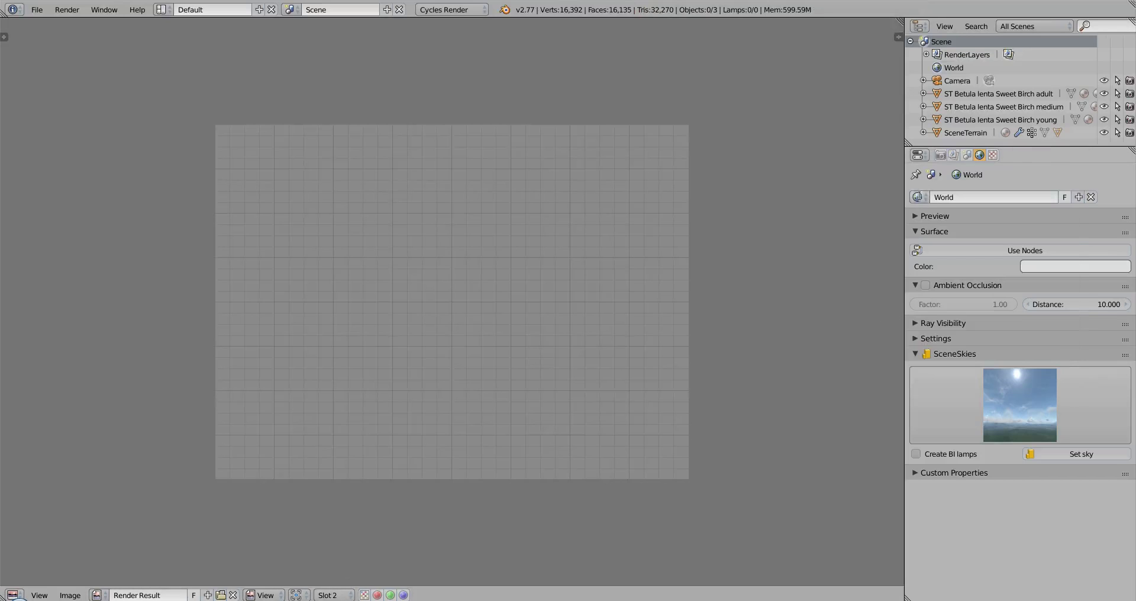
pyautogui.click(918, 197)
pyautogui.click(958, 217)
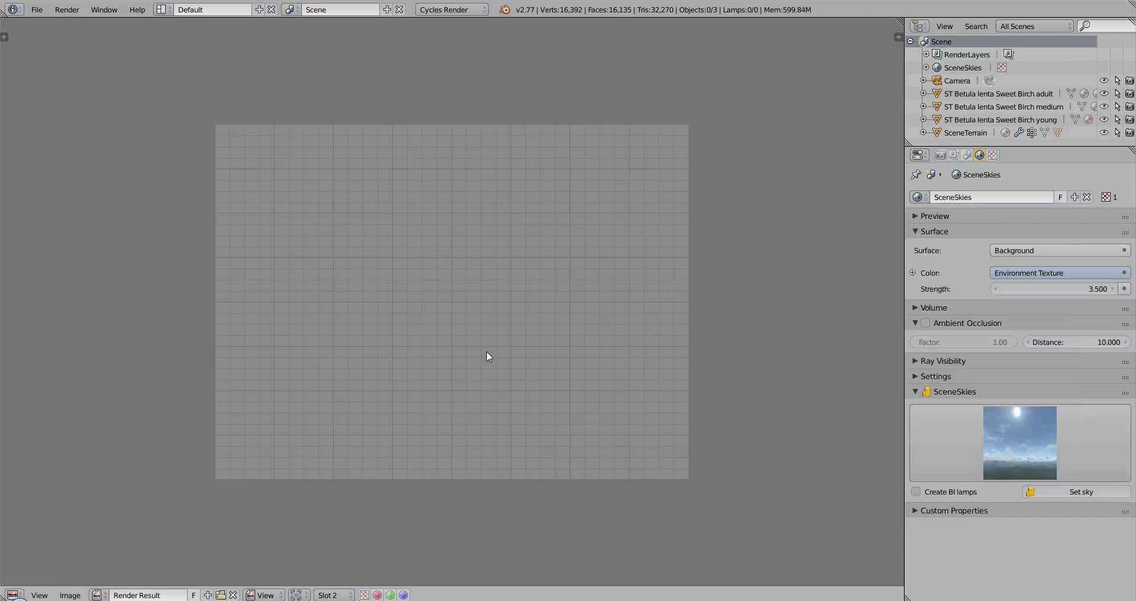
pyautogui.press('F12')
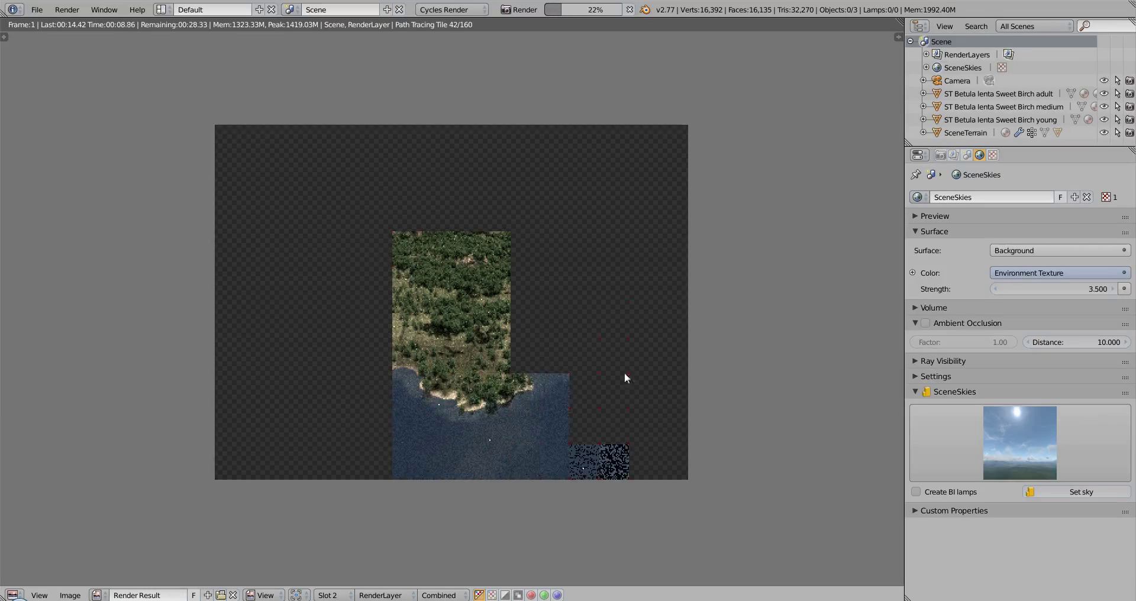
# Look through the available SceneSkies skies and compare the renders stored in Slot 1 and Slot 2.
pyautogui.click(1054, 453)
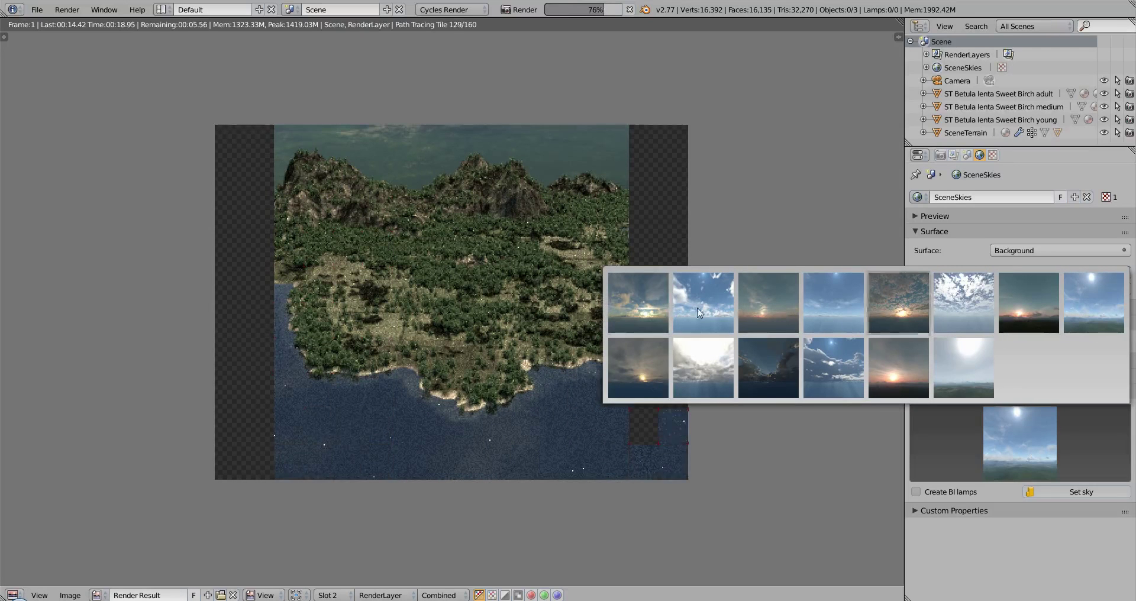
pyautogui.click(963, 370)
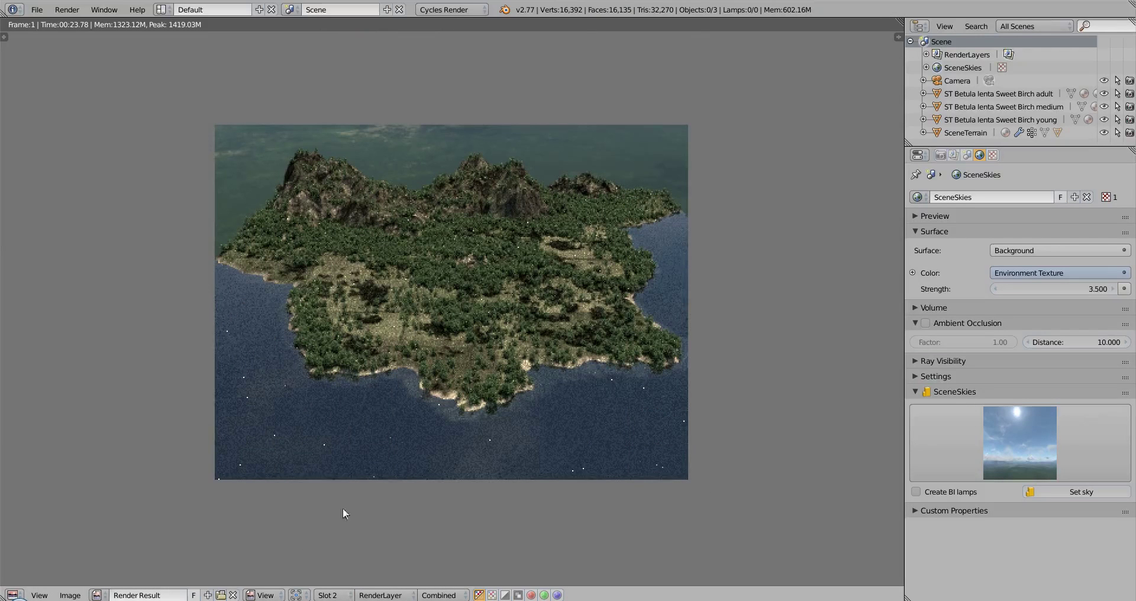
pyautogui.press('j')
pyautogui.press('j')
pyautogui.press('j')
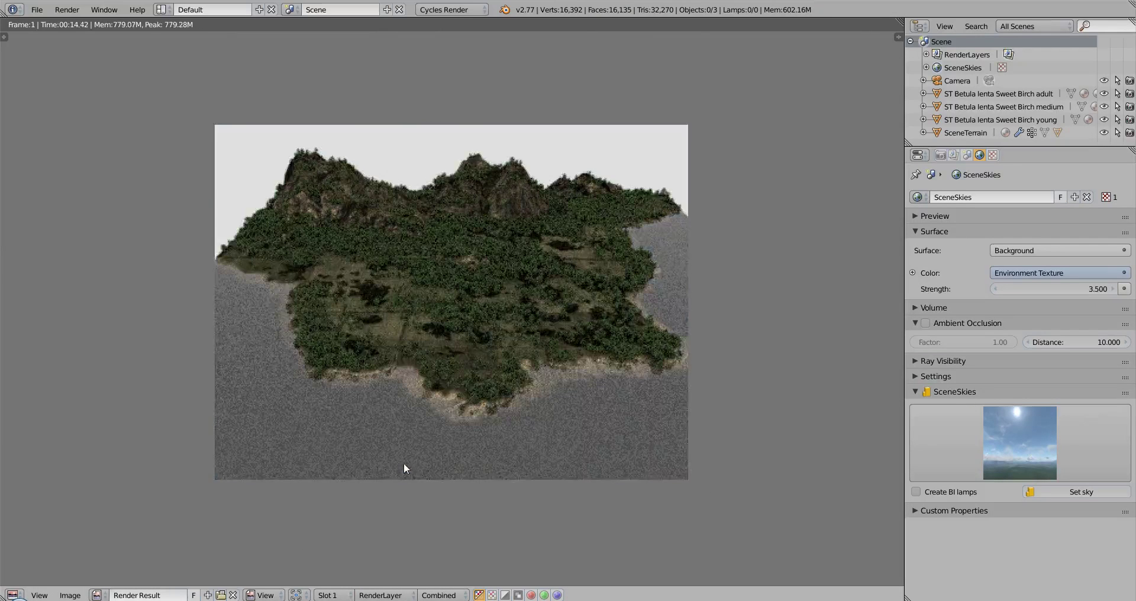
pyautogui.press('j')
pyautogui.press('j')
pyautogui.press('j')
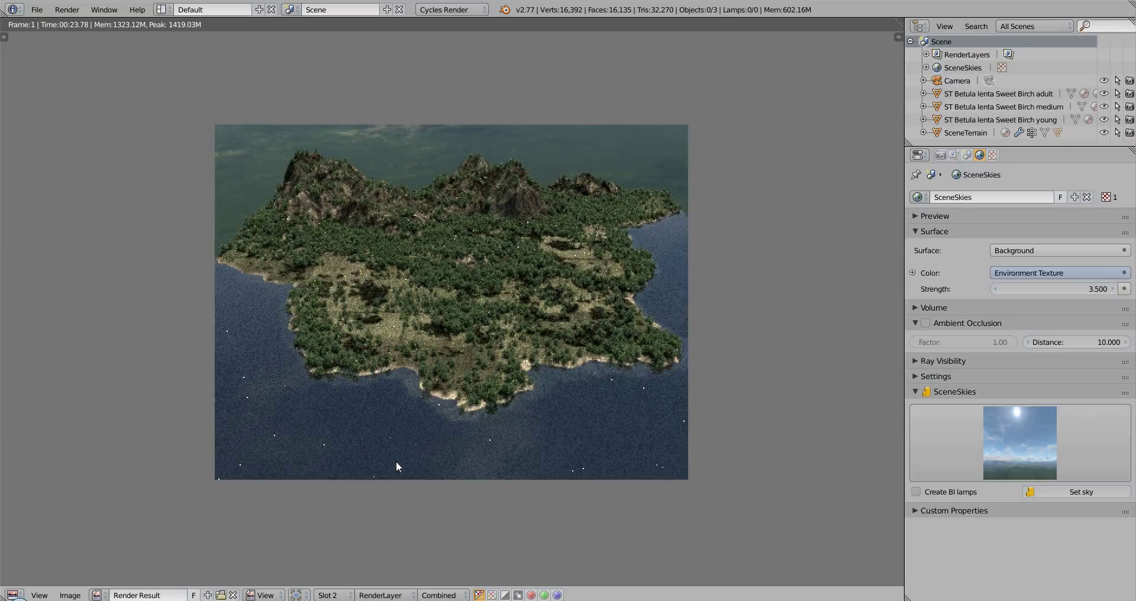
pyautogui.press('j')
pyautogui.press('j')
pyautogui.press('Escape')
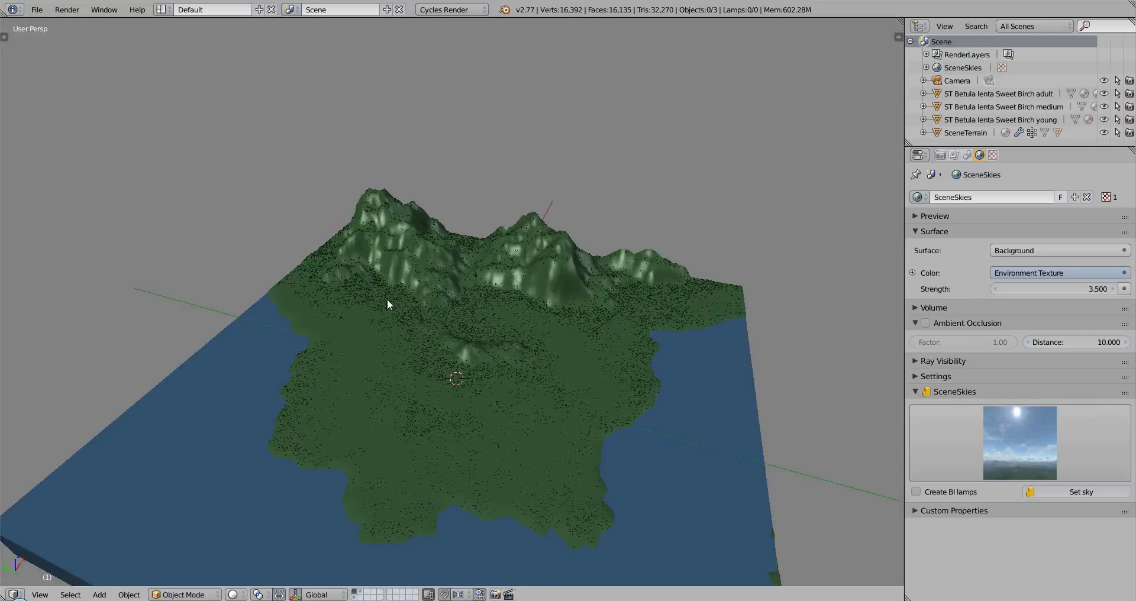
# Look through the camera and lower it about 1.2 units along the global Z axis.
pyautogui.press('KP_0')
pyautogui.rightClick(543, 133)
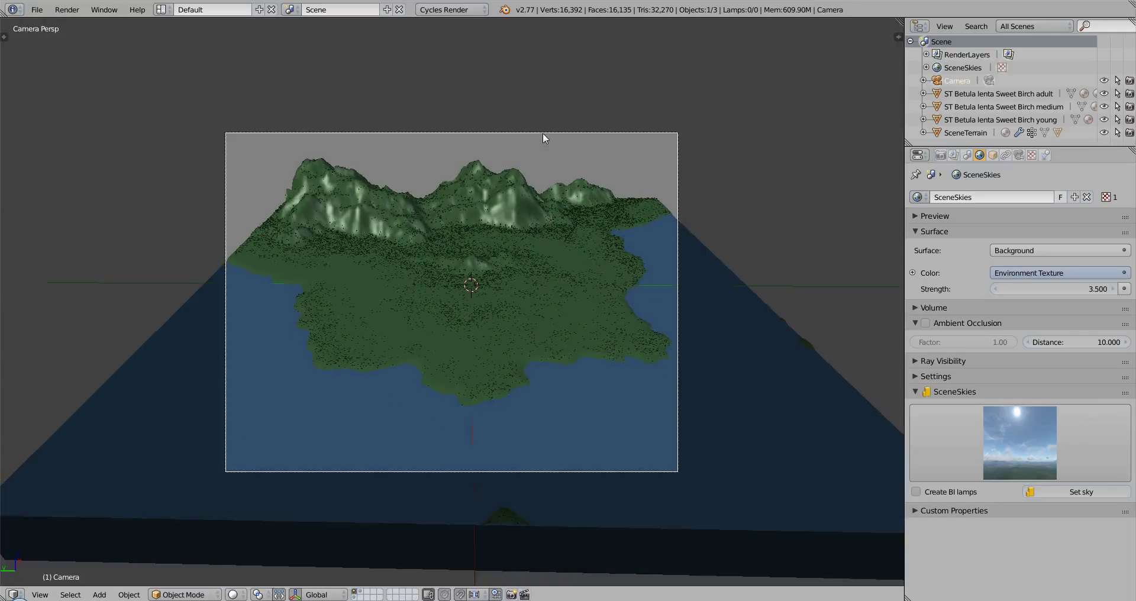
pyautogui.press('g')
pyautogui.press('z')
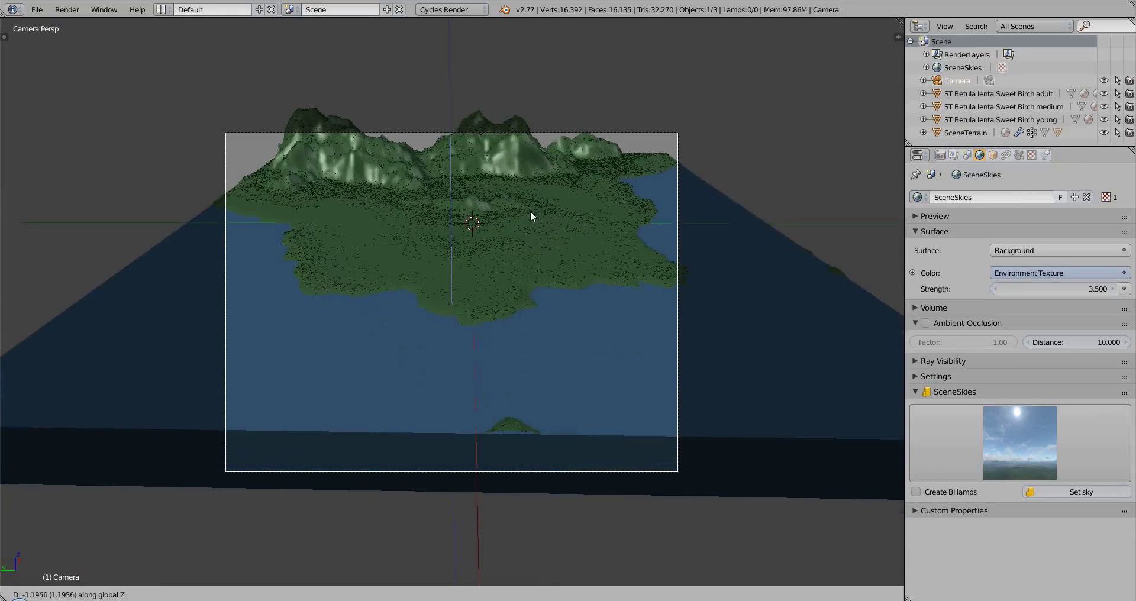
pyautogui.click(530, 211)
# Tilt the camera upward around its local X axis and turn it slightly to the right around global Z.
pyautogui.press('r')
pyautogui.press('x')
pyautogui.press('x')
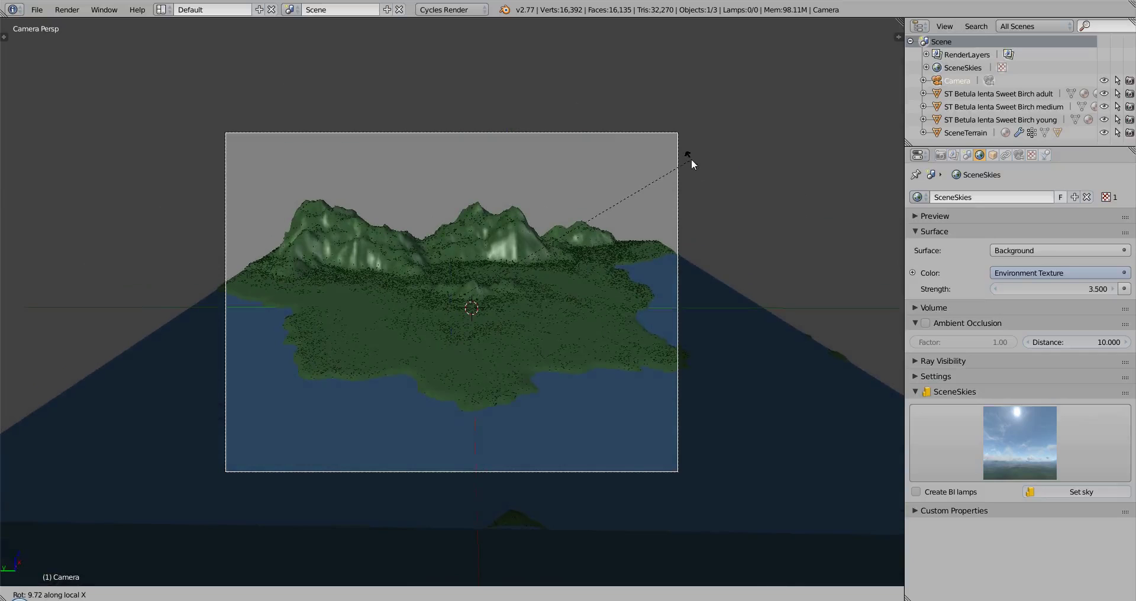
pyautogui.click(695, 126)
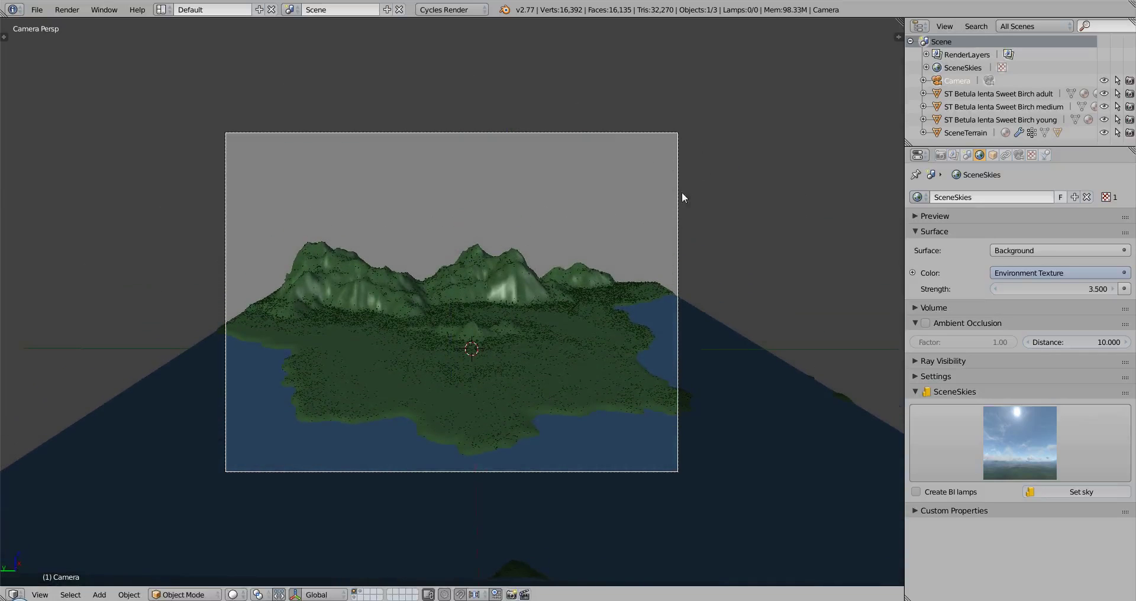
pyautogui.press('r')
pyautogui.press('z')
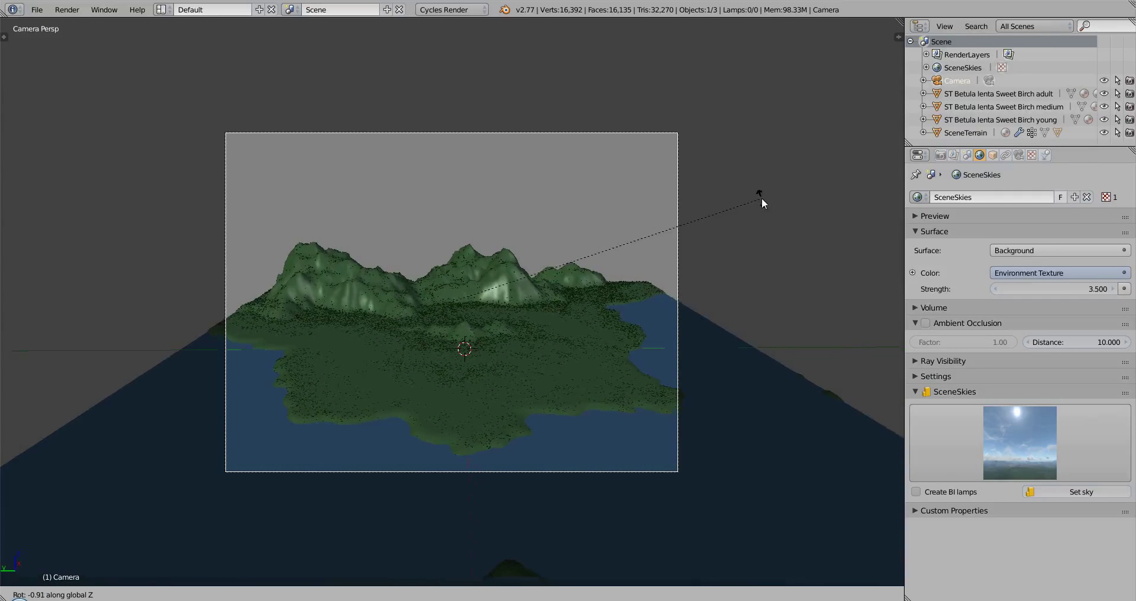
pyautogui.rightClick(762, 200)
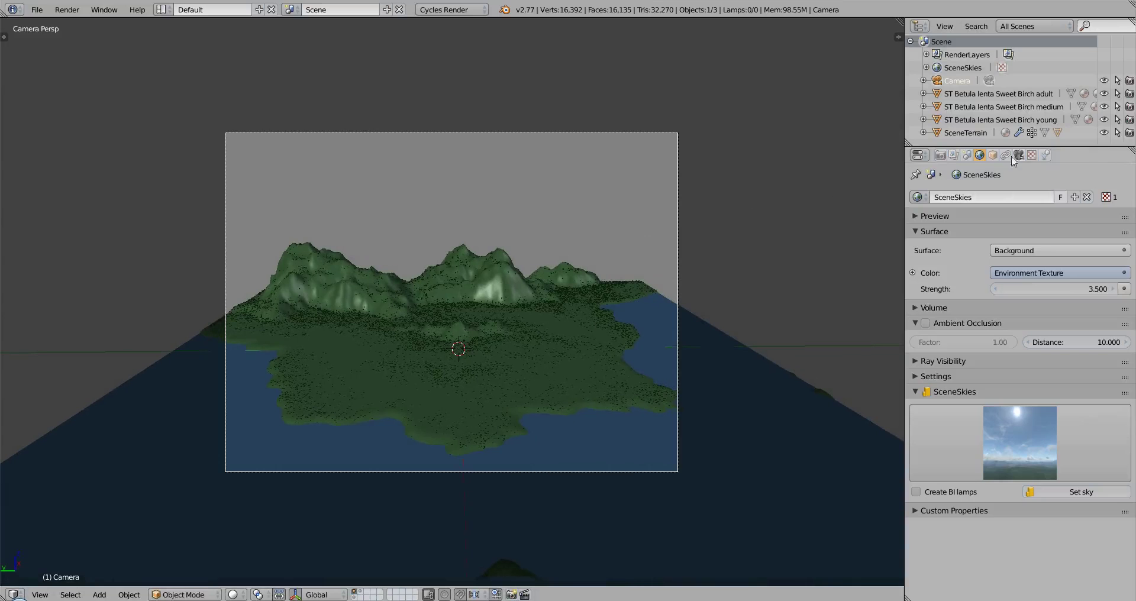
# Try a wide-angle lens by setting the camera's focal length to 15 mm while looking through it.
pyautogui.moveTo(710, 338); pyautogui.dragTo(167, 295, button='middle')
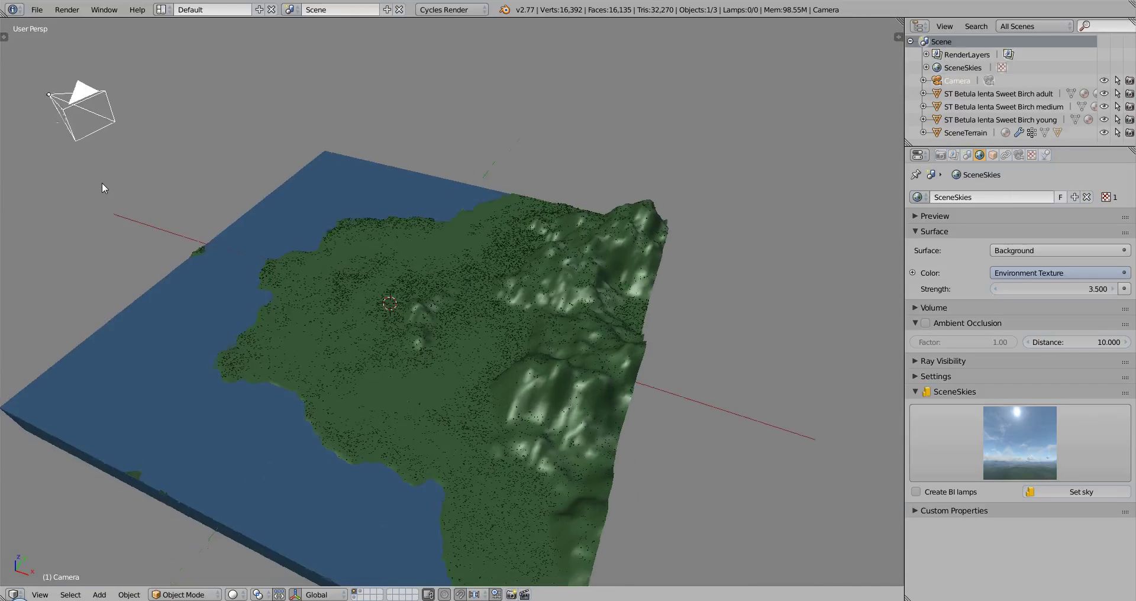
pyautogui.press('KP_0')
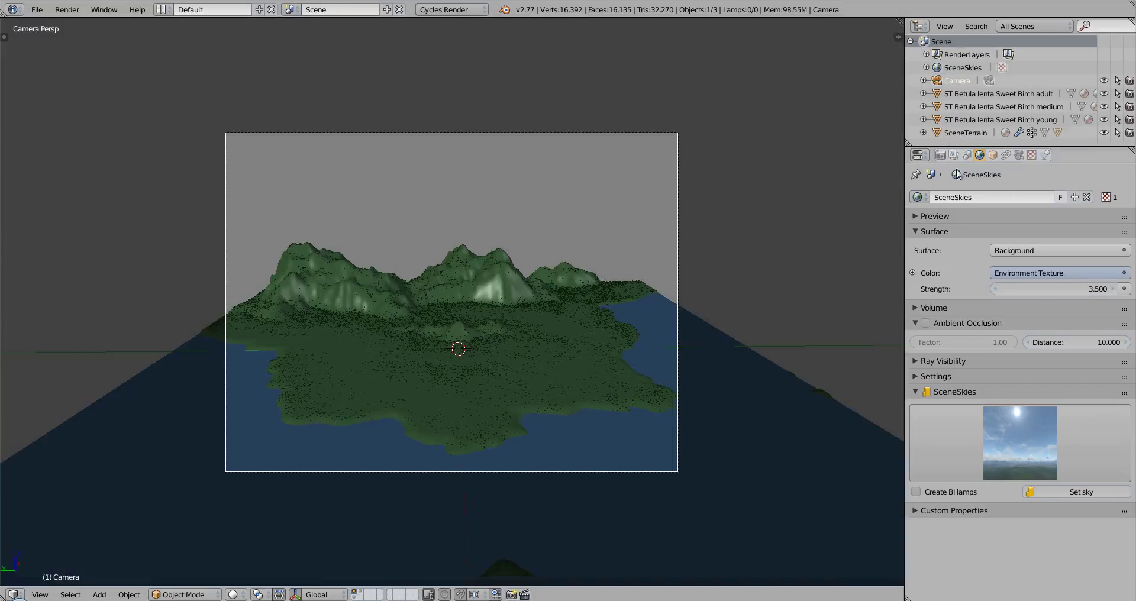
pyautogui.click(1018, 155)
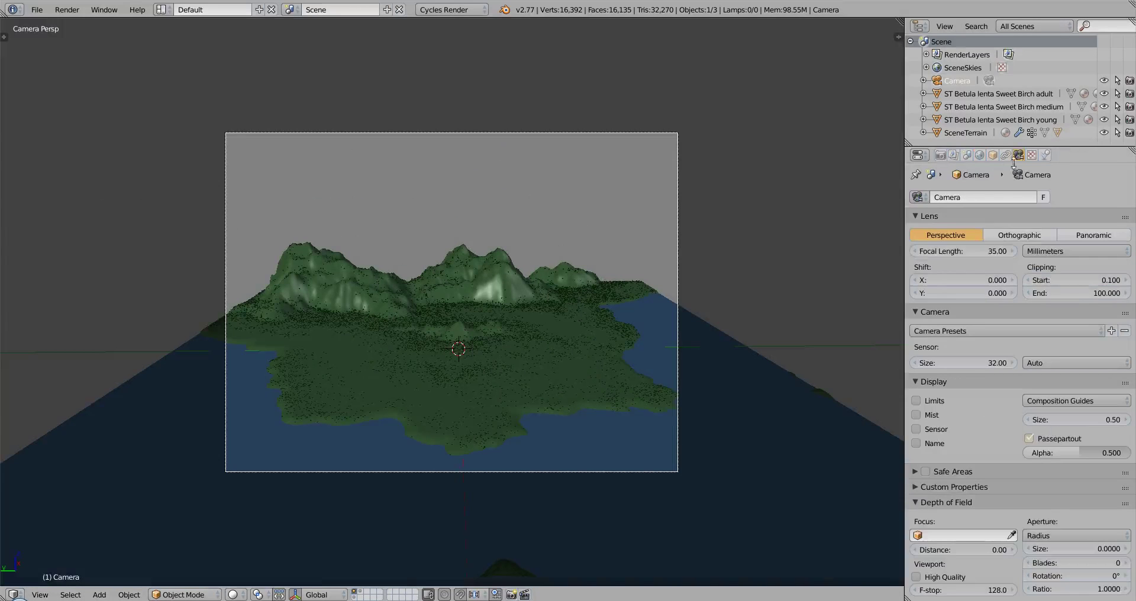
pyautogui.moveTo(987, 260)
pyautogui.mouseDown()
pyautogui.moveTo(963, 257)
pyautogui.moveTo(980, 251)
pyautogui.mouseUp()
pyautogui.click(980, 250)
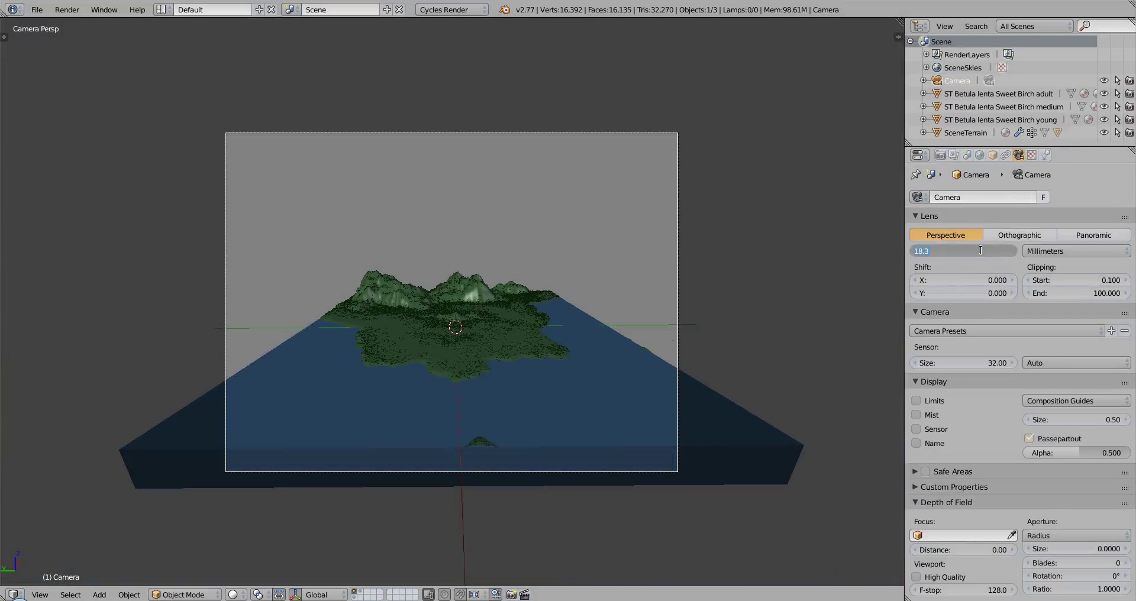
pyautogui.write('15')
pyautogui.press('Return')
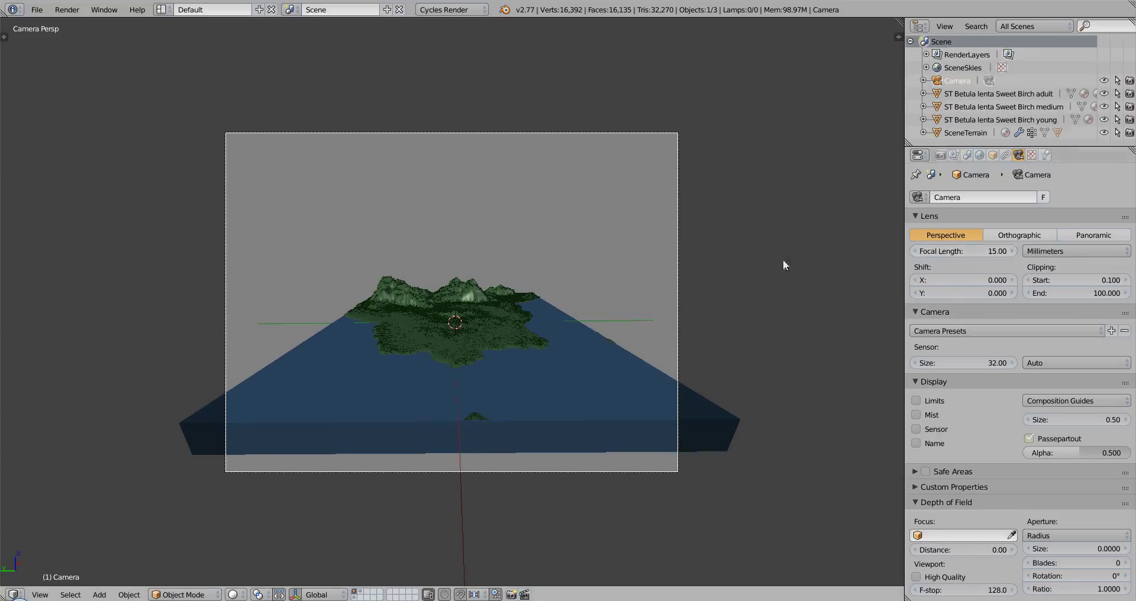
# Raise the camera's focal length to 19.54 mm and examine the terrain from outside and through the camera.
pyautogui.click(986, 249)
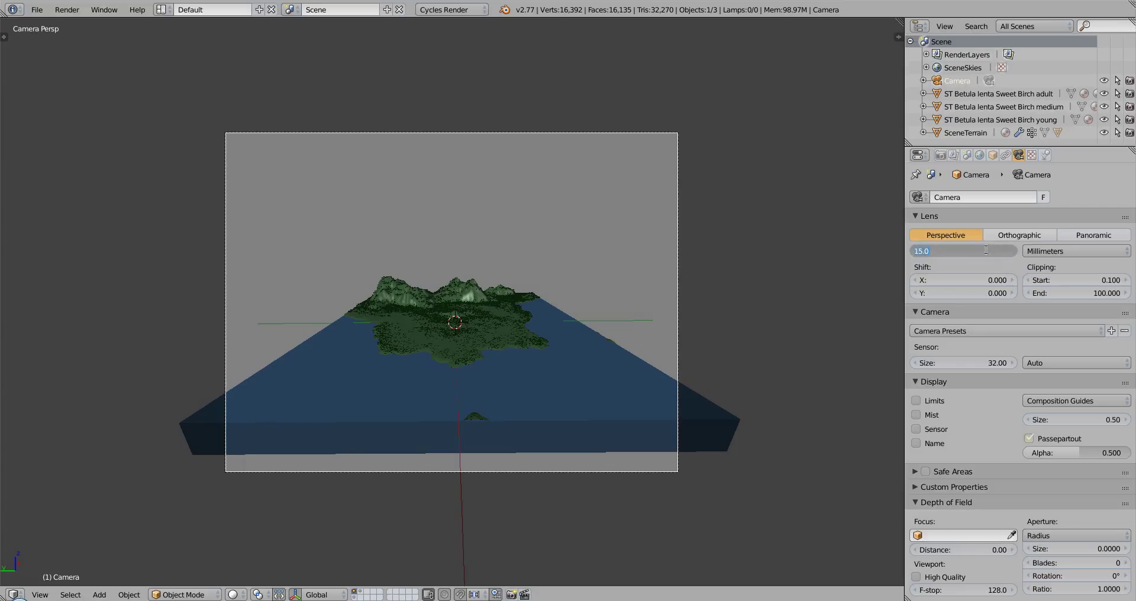
pyautogui.press('Escape')
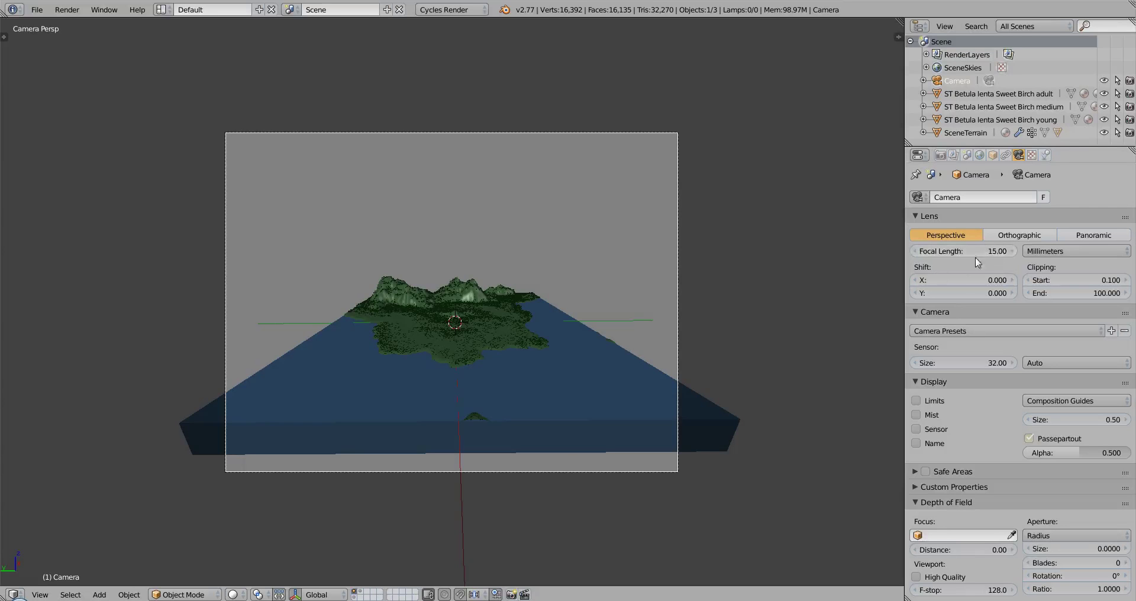
pyautogui.moveTo(986, 251)
pyautogui.mouseDown()
pyautogui.moveTo(966, 255)
pyautogui.moveTo(992, 246)
pyautogui.moveTo(982, 249)
pyautogui.mouseUp()
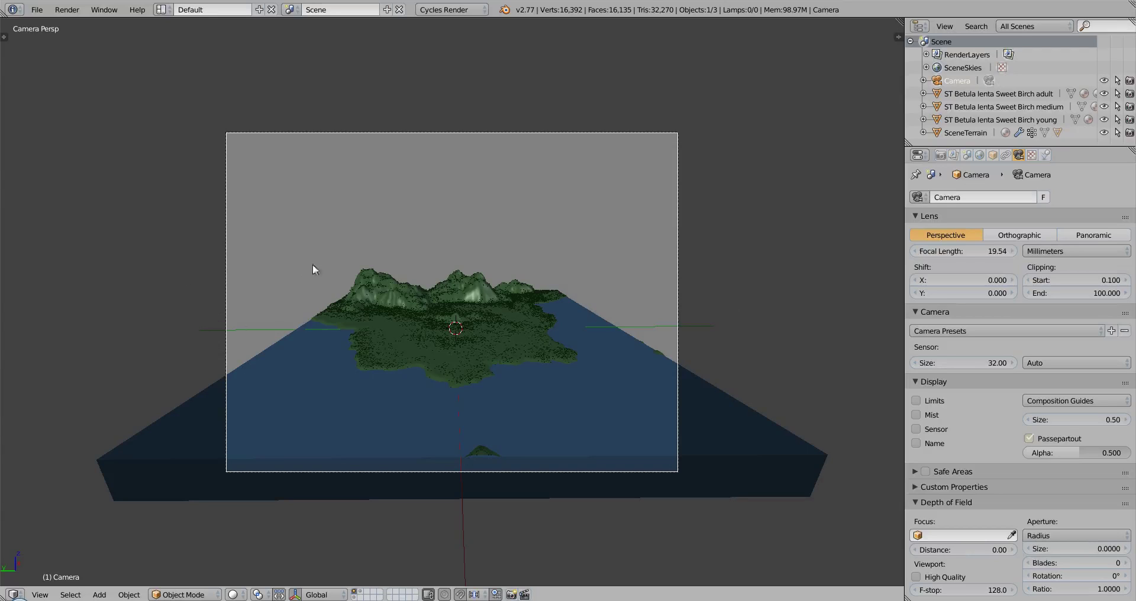
pyautogui.moveTo(489, 325); pyautogui.dragTo(396, 365, button='middle')
pyautogui.scroll(-3, 393, 361)
pyautogui.scroll(-3, 389, 356)
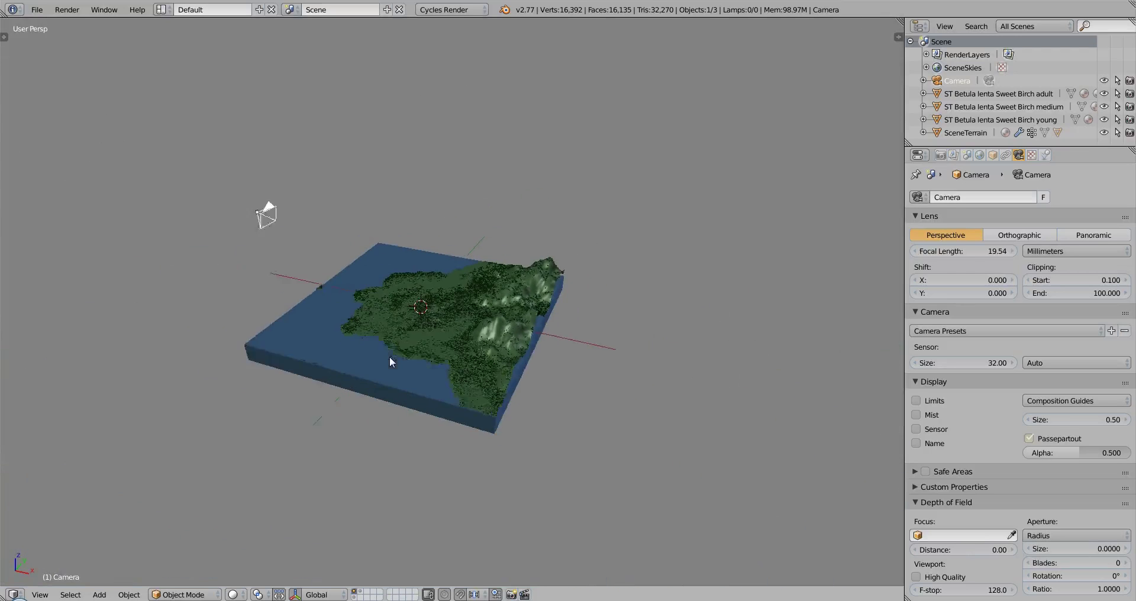
pyautogui.press('KP_0')
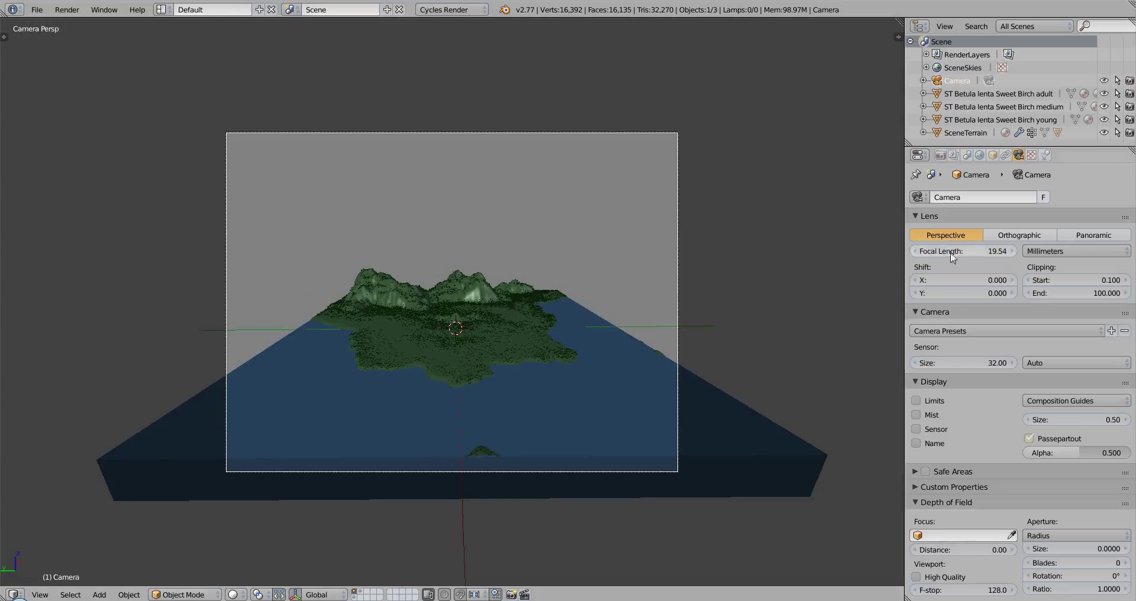
# Set the camera's focal length to 30 mm, change it to 35 mm, and render the scene.
pyautogui.click(991, 252)
pyautogui.write('30')
pyautogui.press('Return')
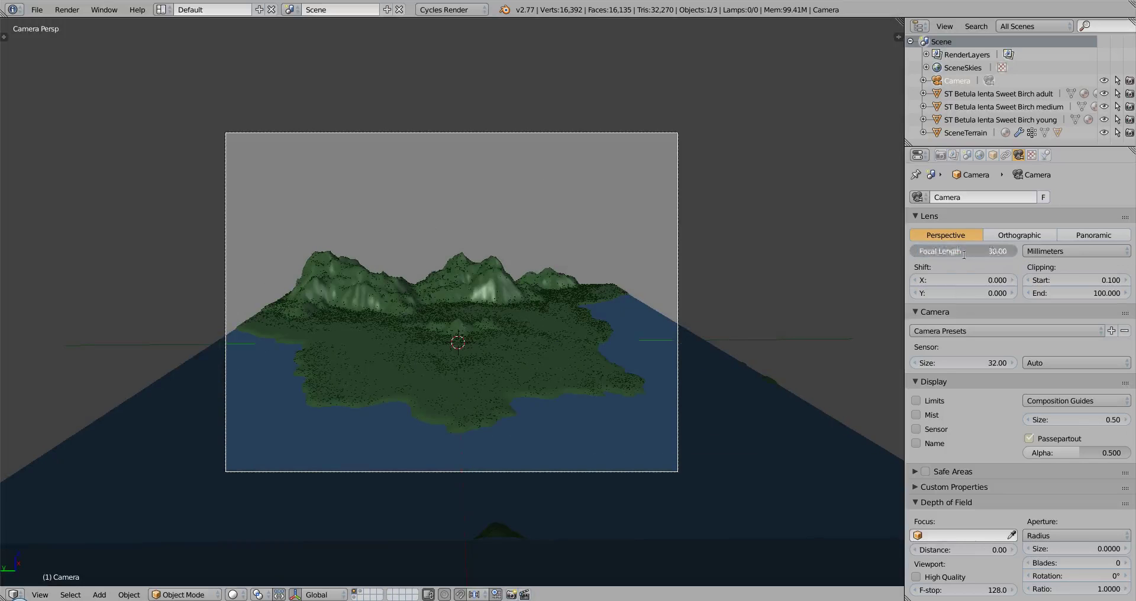
pyautogui.click(964, 254)
pyautogui.write('35')
pyautogui.press('Return')
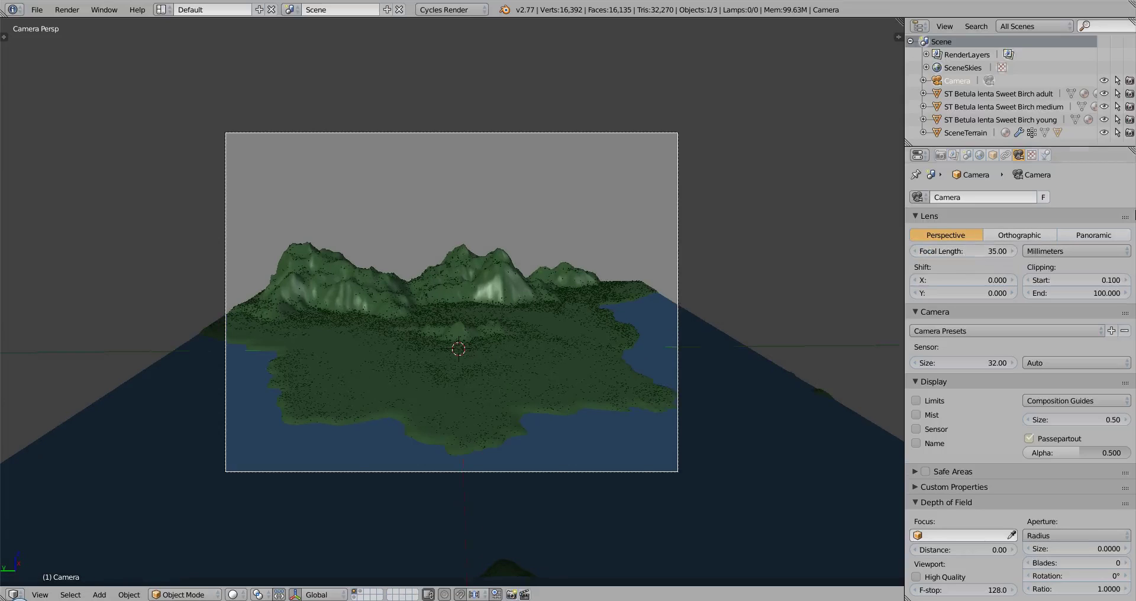
pyautogui.press('F12')
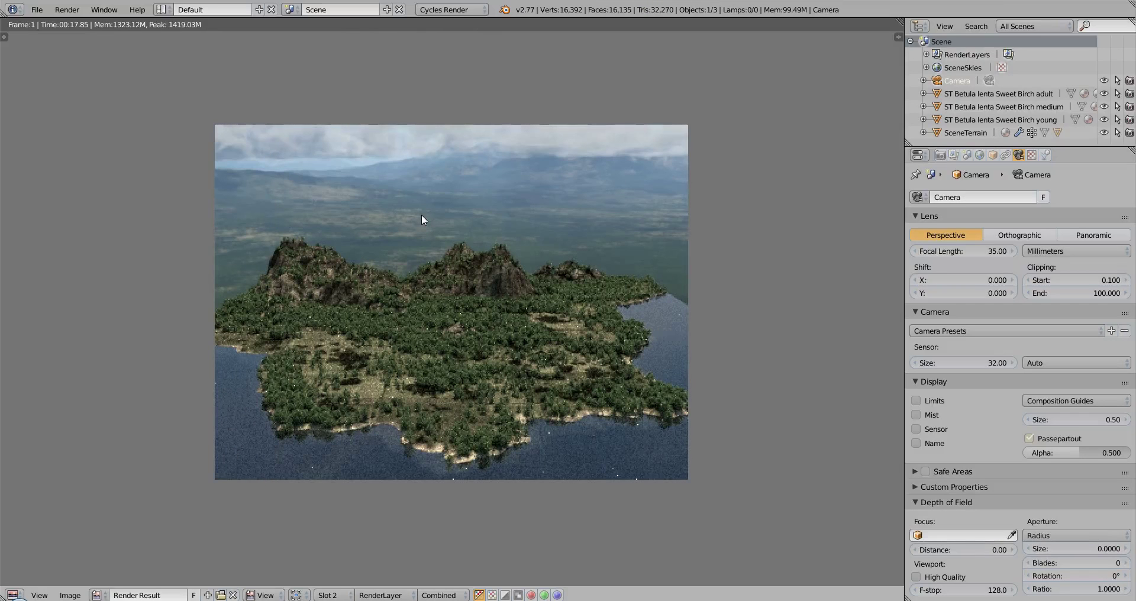
pyautogui.press('Escape')
# Lower the camera about 0.48 units along the global Z axis and tilt it upward around its local X axis.
pyautogui.press('g')
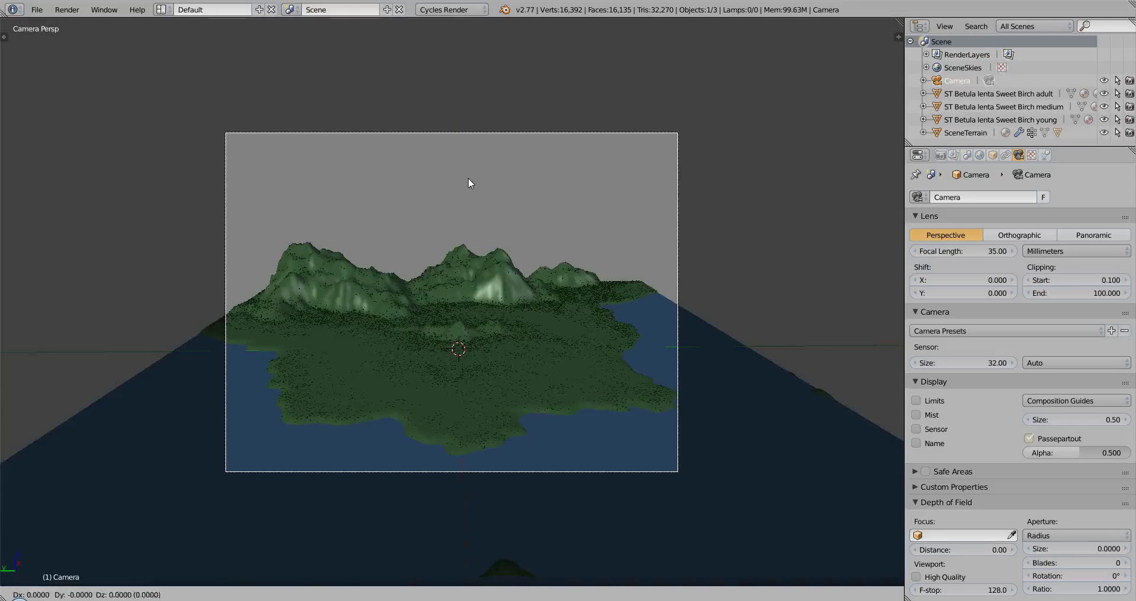
pyautogui.press('z')
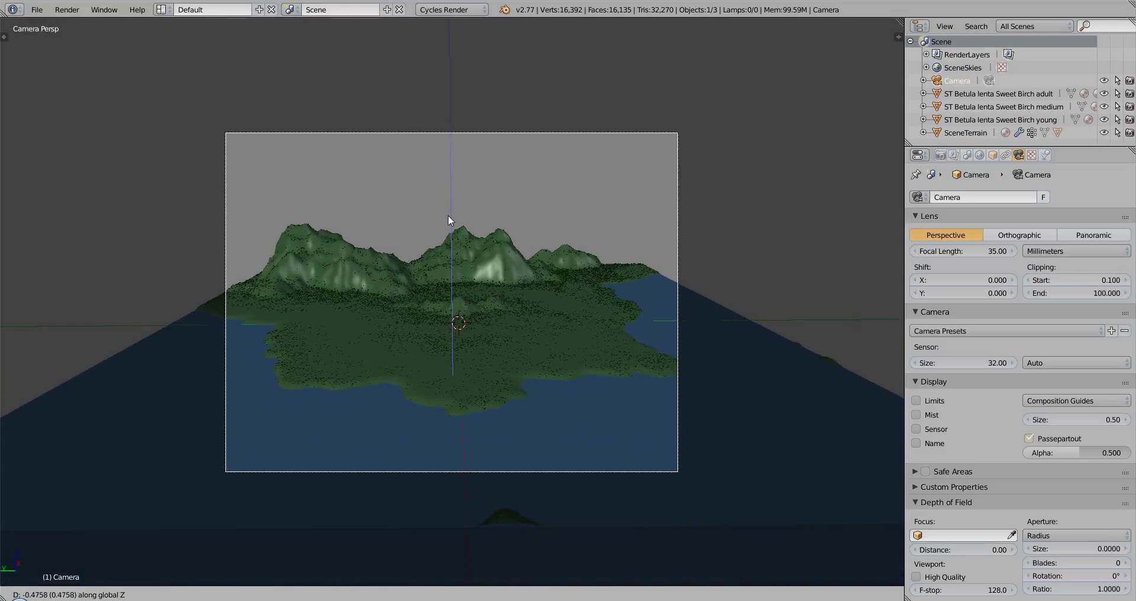
pyautogui.click(449, 221)
pyautogui.press('r')
pyautogui.press('x')
pyautogui.press('x')
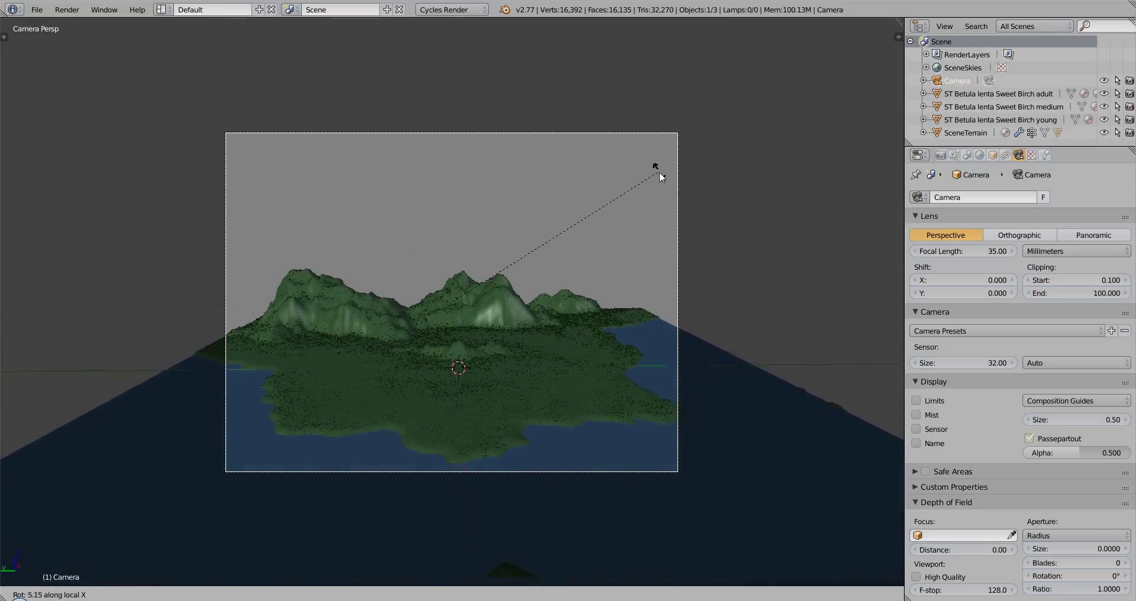
pyautogui.click(656, 177)
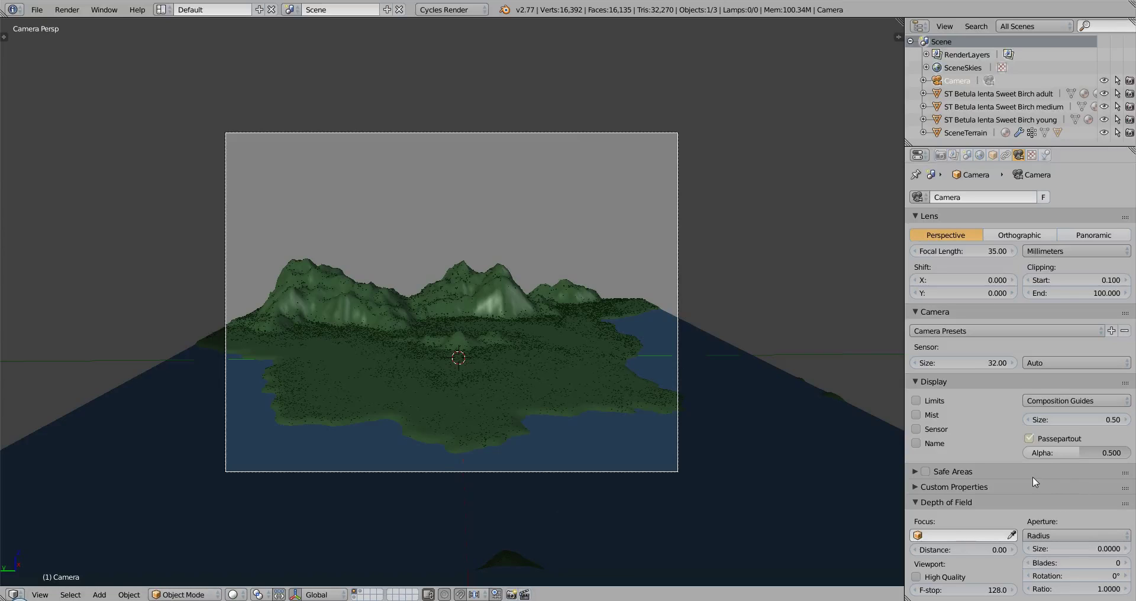
# Turn on the Thirds composition guide for the camera and render the scene.
pyautogui.click(1067, 402)
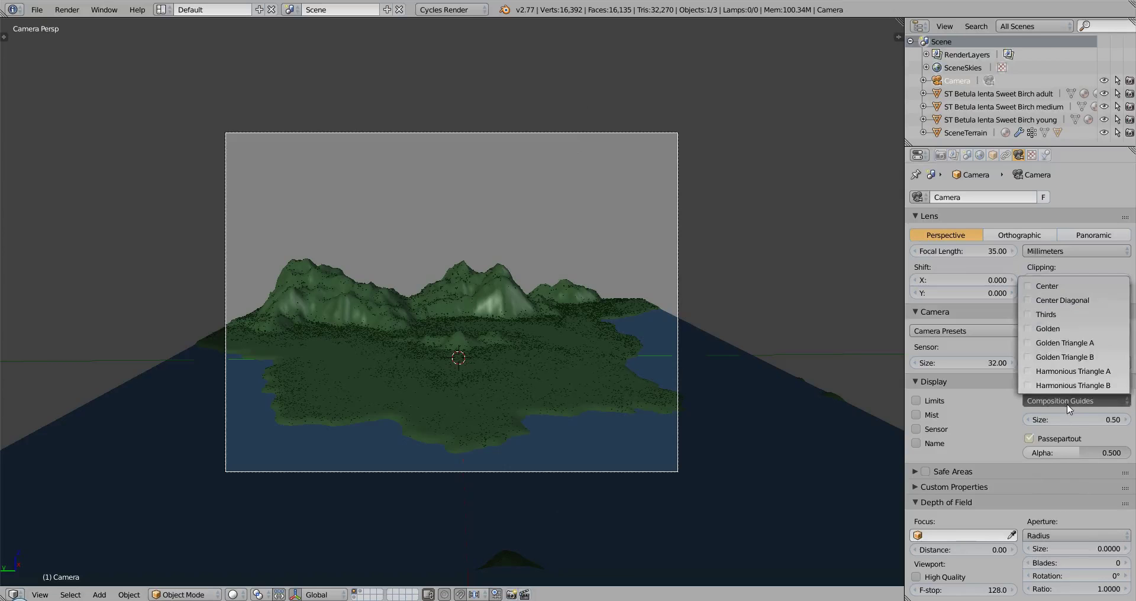
pyautogui.click(1037, 315)
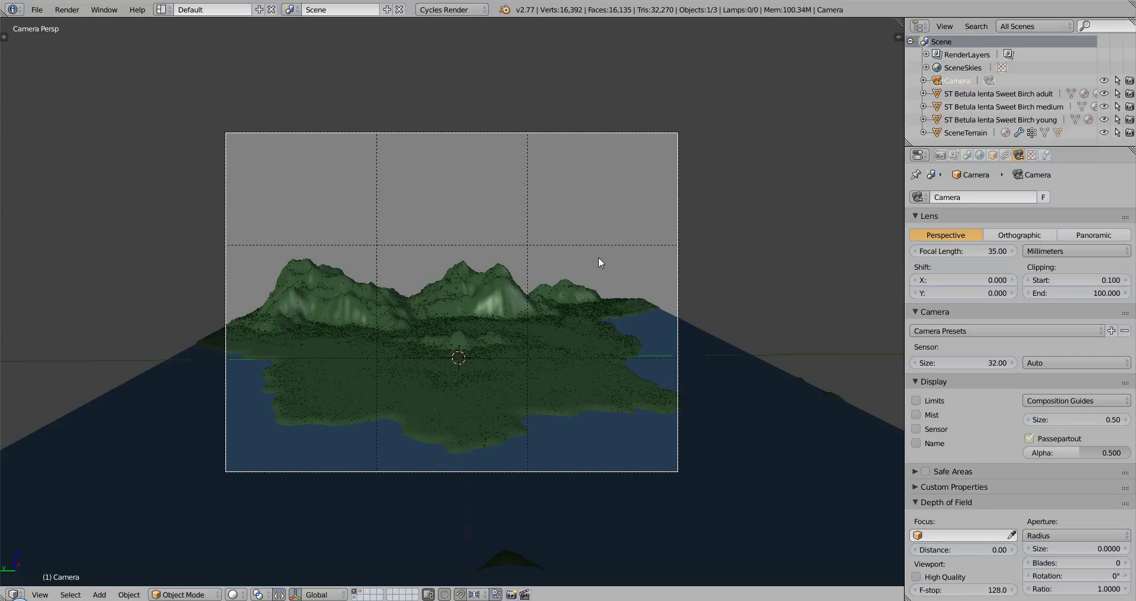
pyautogui.press('F12')
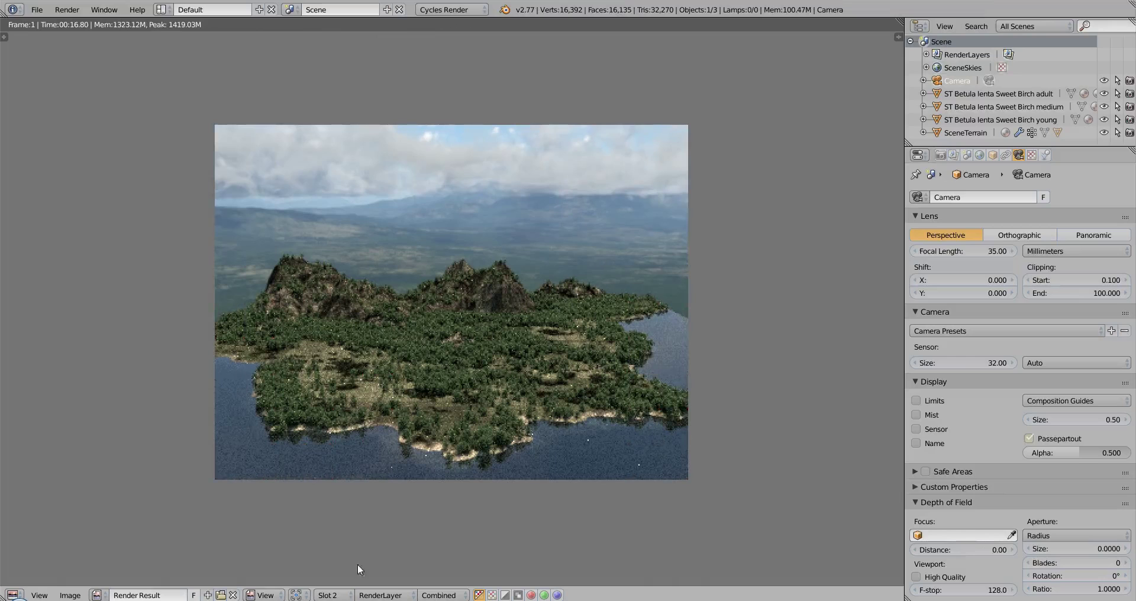
# Switch the render result to Slot 3 and back to Slot 2, and return to the 3D view.
pyautogui.click(337, 596)
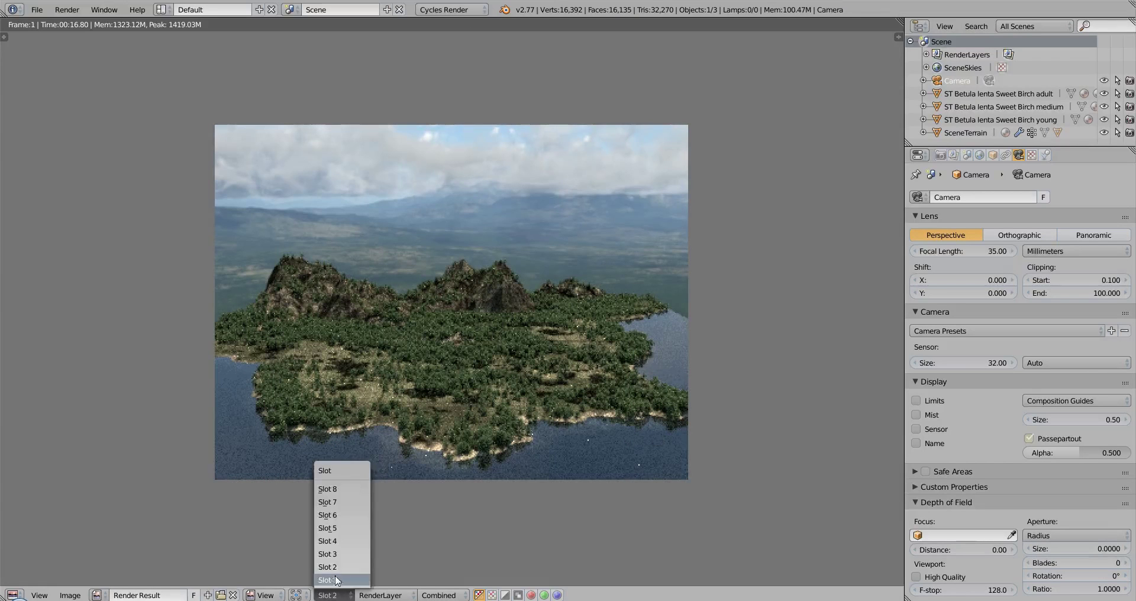
pyautogui.click(340, 554)
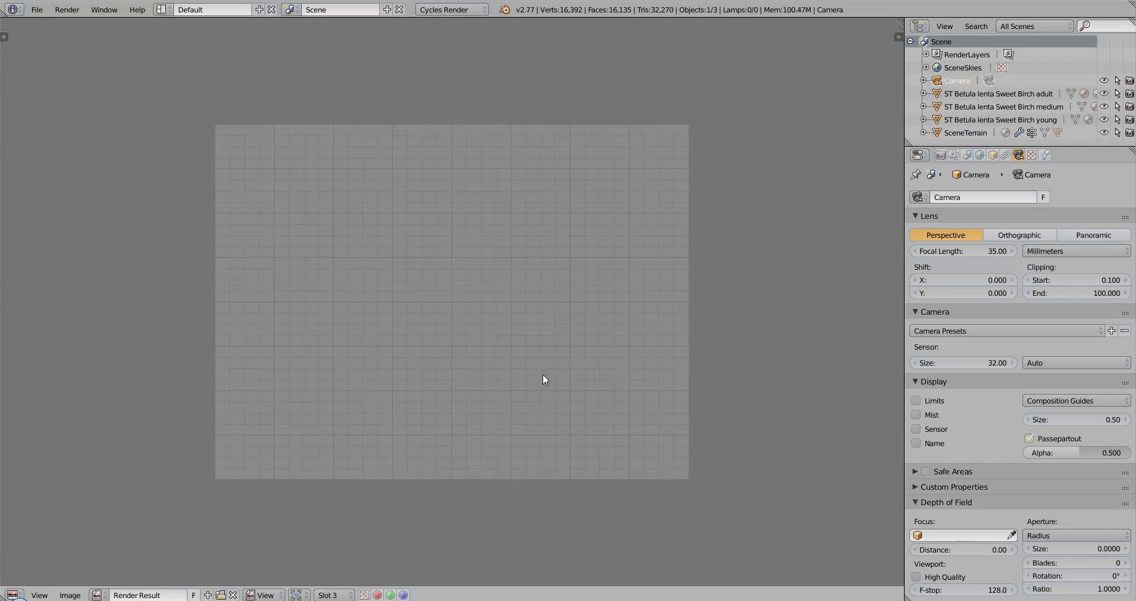
pyautogui.press('Escape')
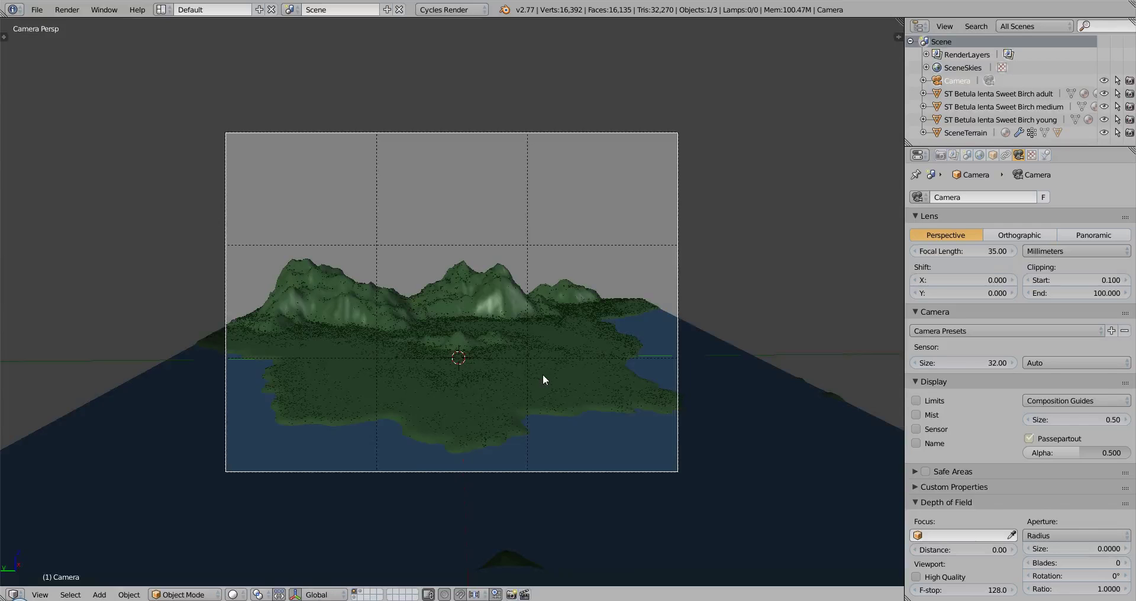
pyautogui.press('F12')
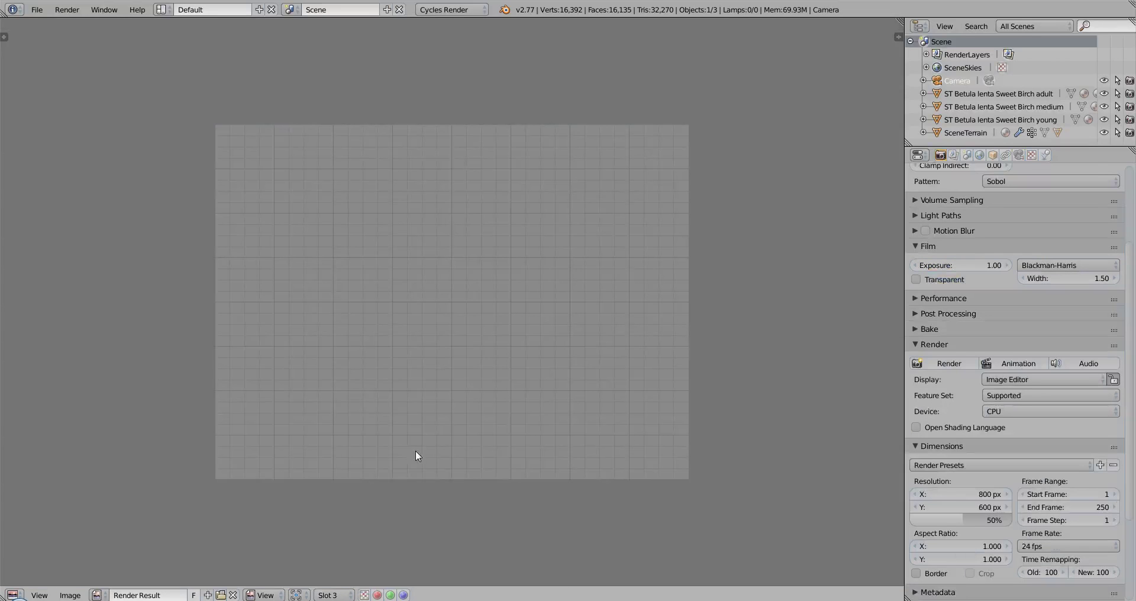
pyautogui.click(335, 596)
pyautogui.click(336, 571)
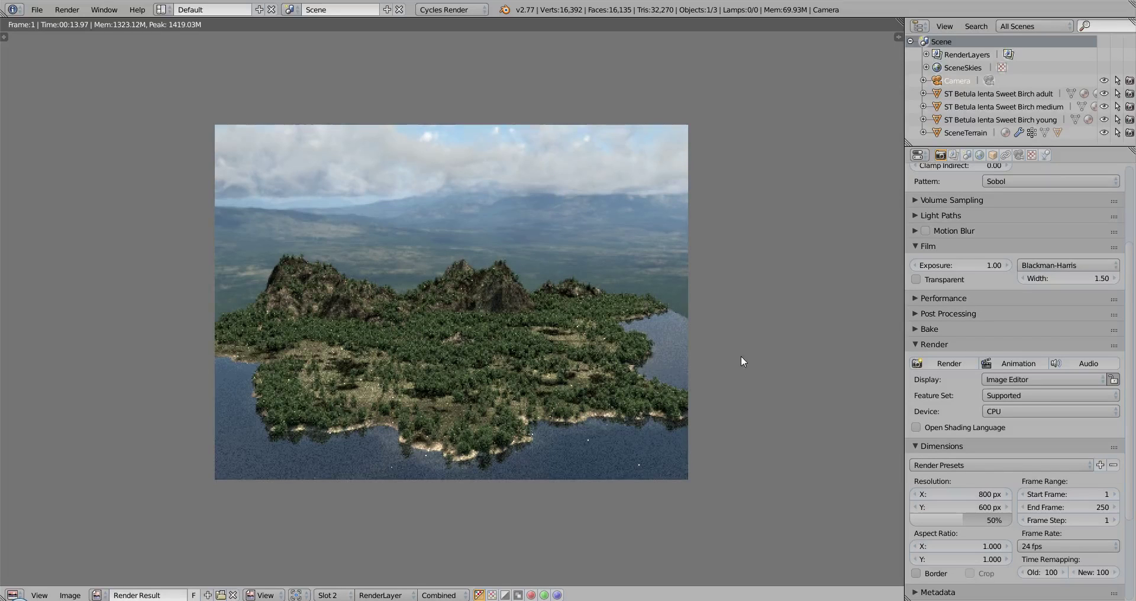
pyautogui.press('Escape')
pyautogui.moveTo(460, 331); pyautogui.dragTo(547, 349, button='middle')
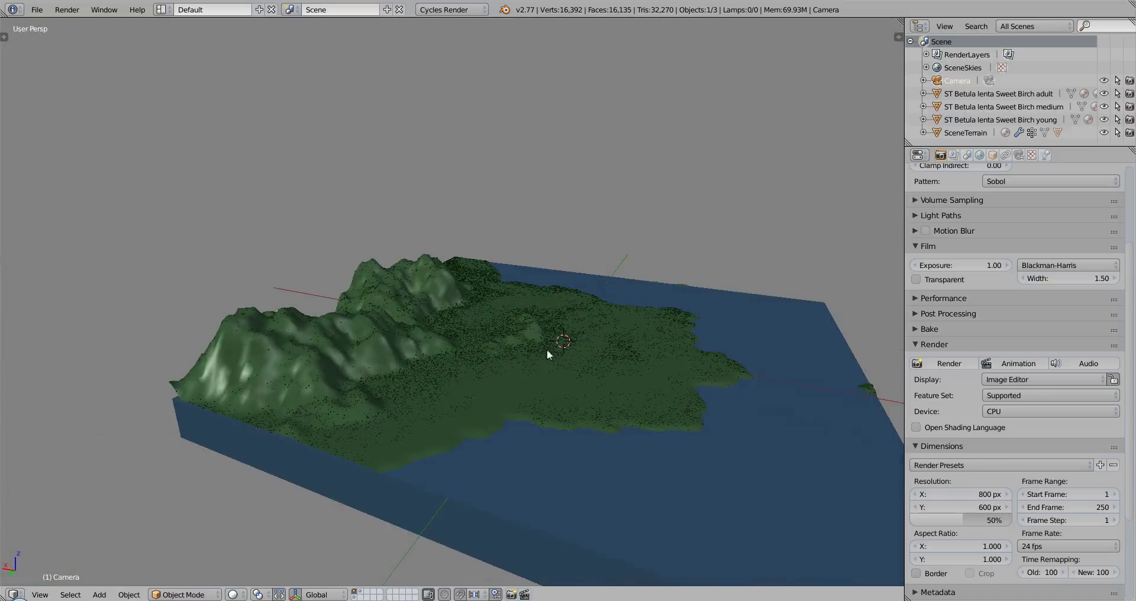
pyautogui.keyDown('shift'); pyautogui.moveTo(619, 349); pyautogui.dragTo(452, 341, button='middle'); pyautogui.keyUp('shift')
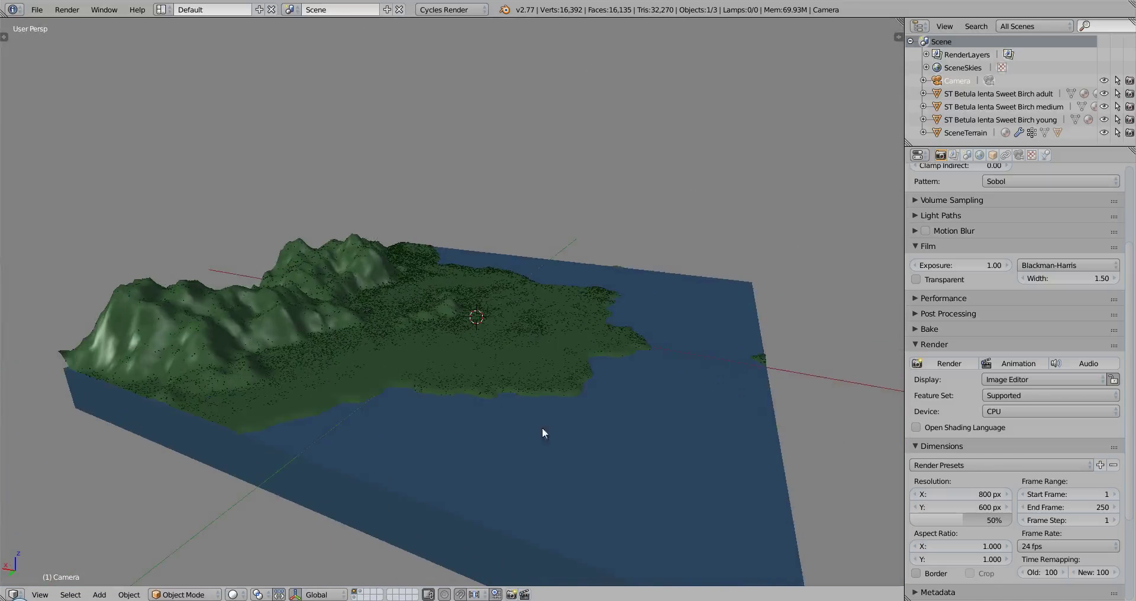
pyautogui.moveTo(542, 427); pyautogui.dragTo(560, 392, button='middle')
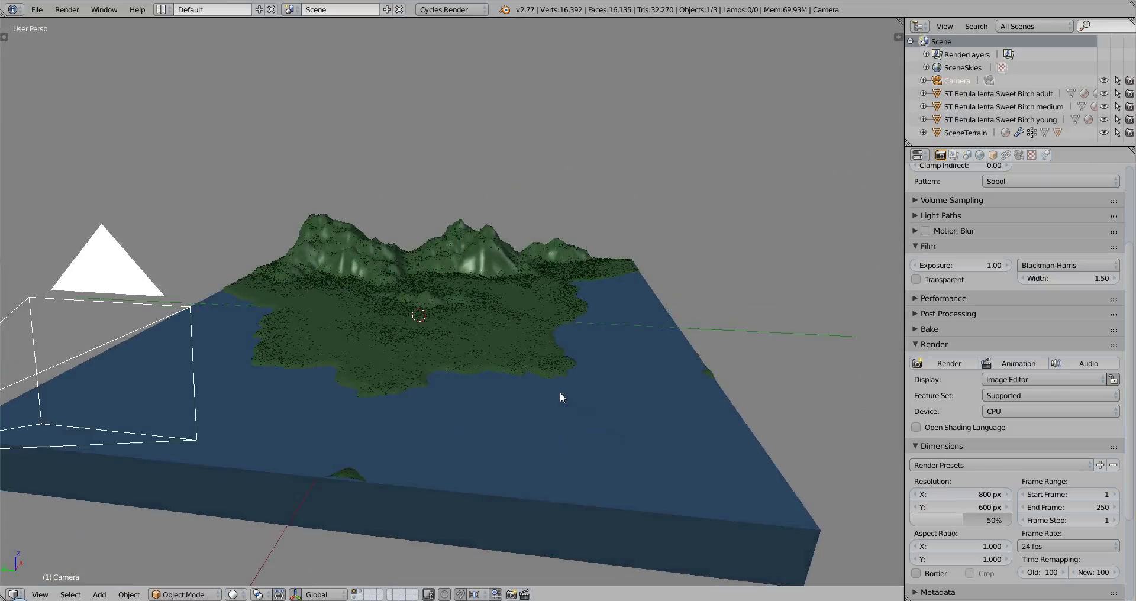
# Switch to the Compositing screen layout and enable nodes for compositing the scene.
pyautogui.hotkey('ctrl', 'Left')
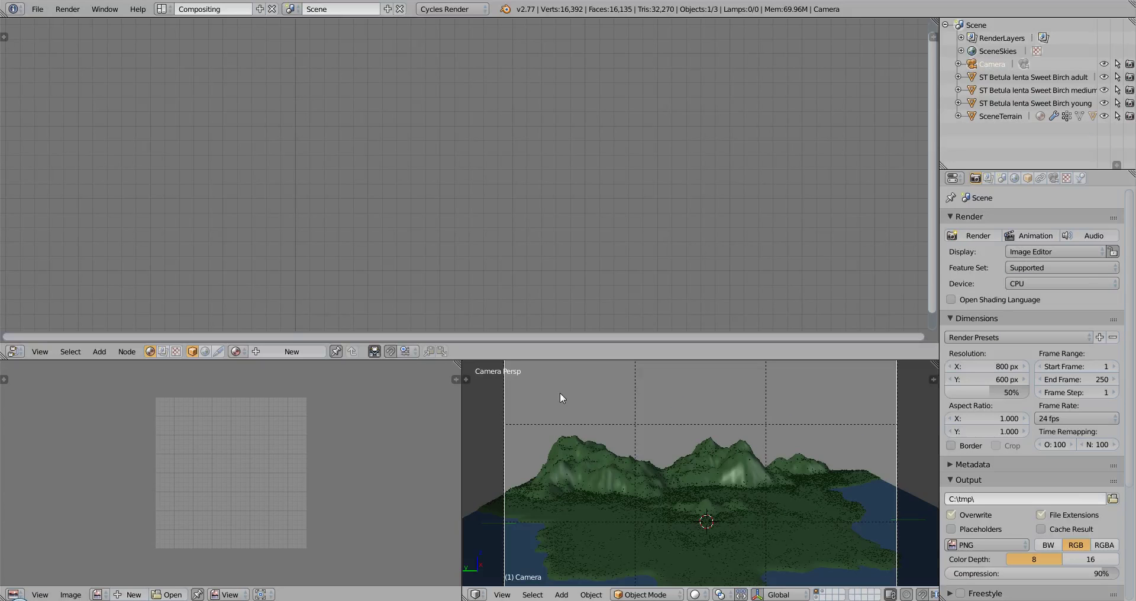
pyautogui.click(162, 351)
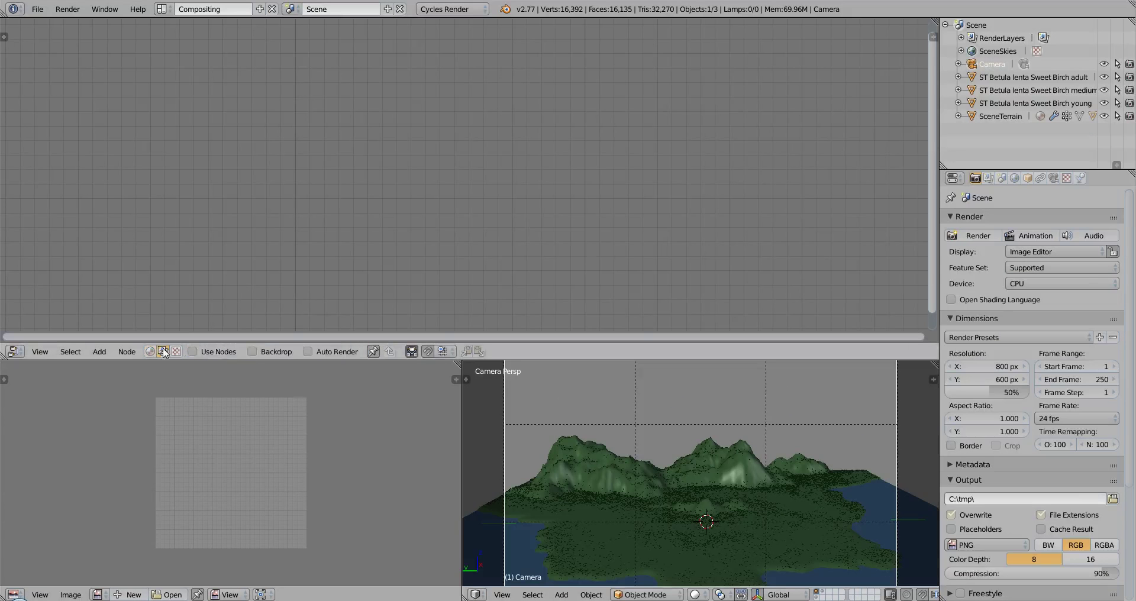
pyautogui.click(192, 352)
# Make the node editor shorter and move the Render Layers and Composite nodes far apart.
pyautogui.moveTo(535, 358); pyautogui.dragTo(533, 270)
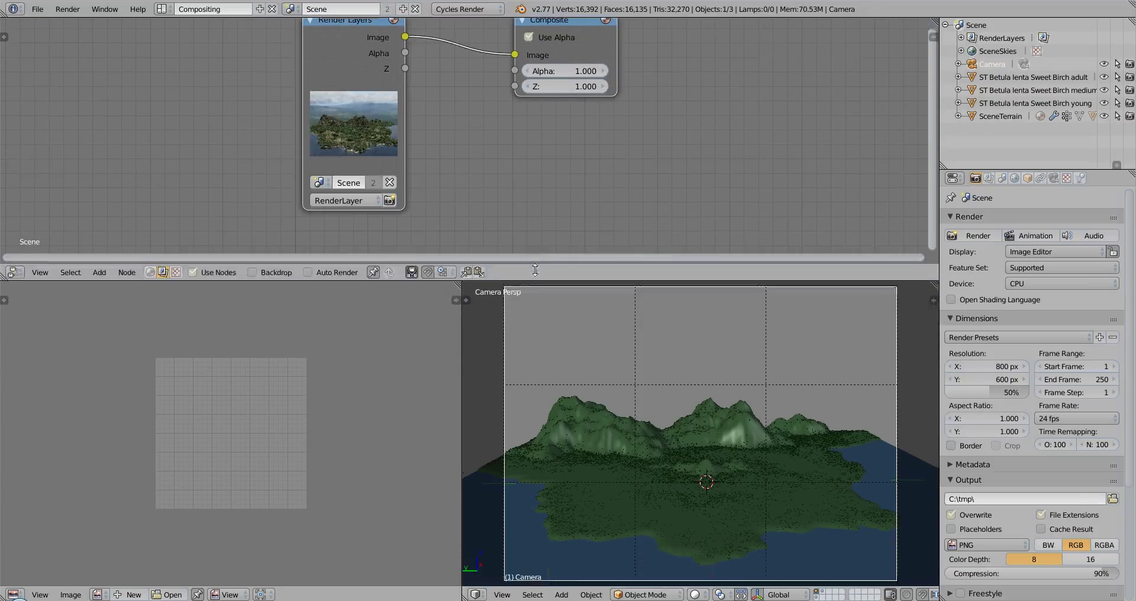
pyautogui.moveTo(320, 32); pyautogui.dragTo(57, 51)
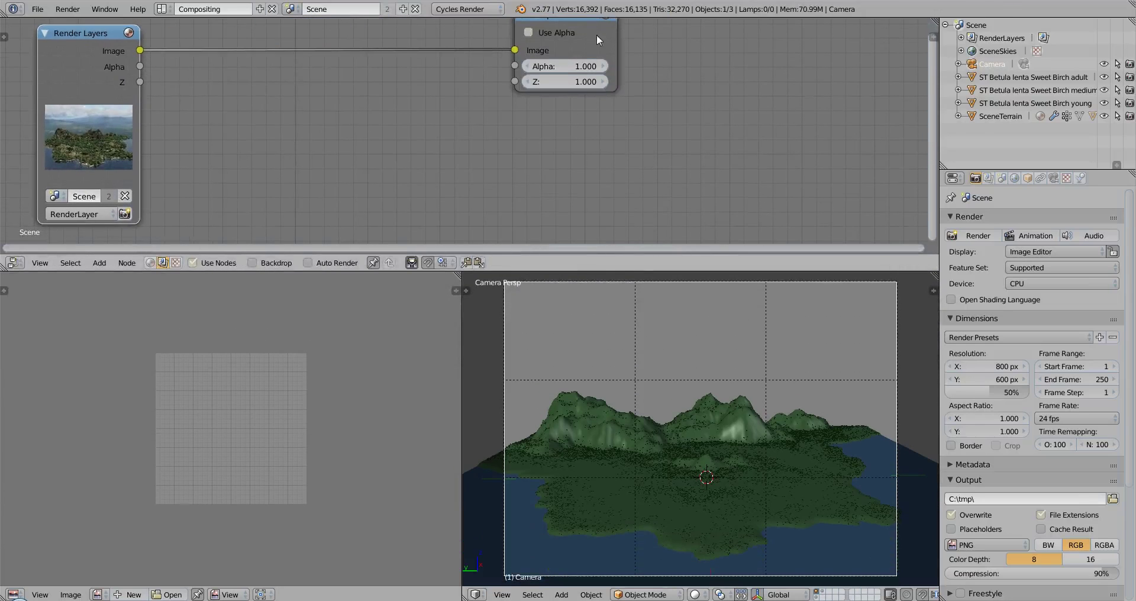
pyautogui.moveTo(594, 26); pyautogui.dragTo(851, 111)
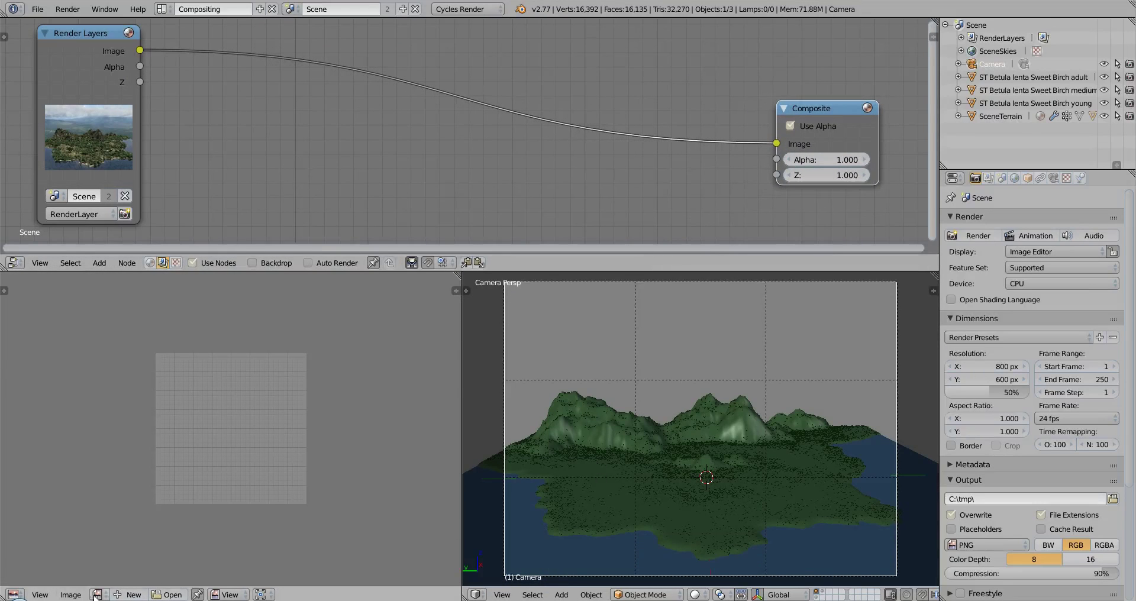
# Display the Render Result in the image editor below the compositing nodes.
pyautogui.click(228, 594)
pyautogui.click(230, 580)
pyautogui.click(97, 594)
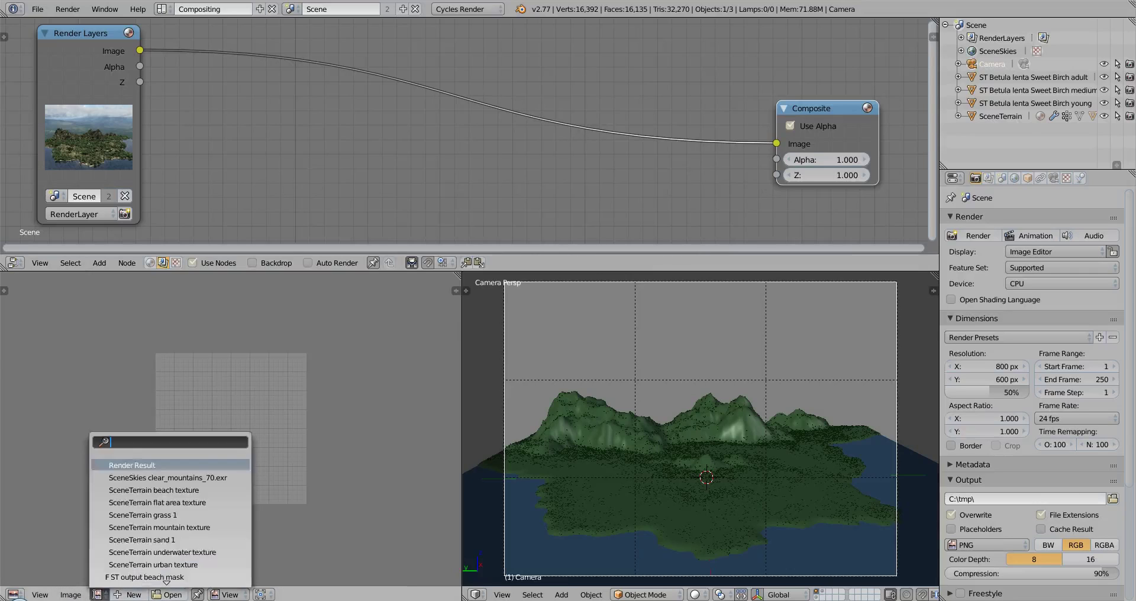
pyautogui.click(129, 465)
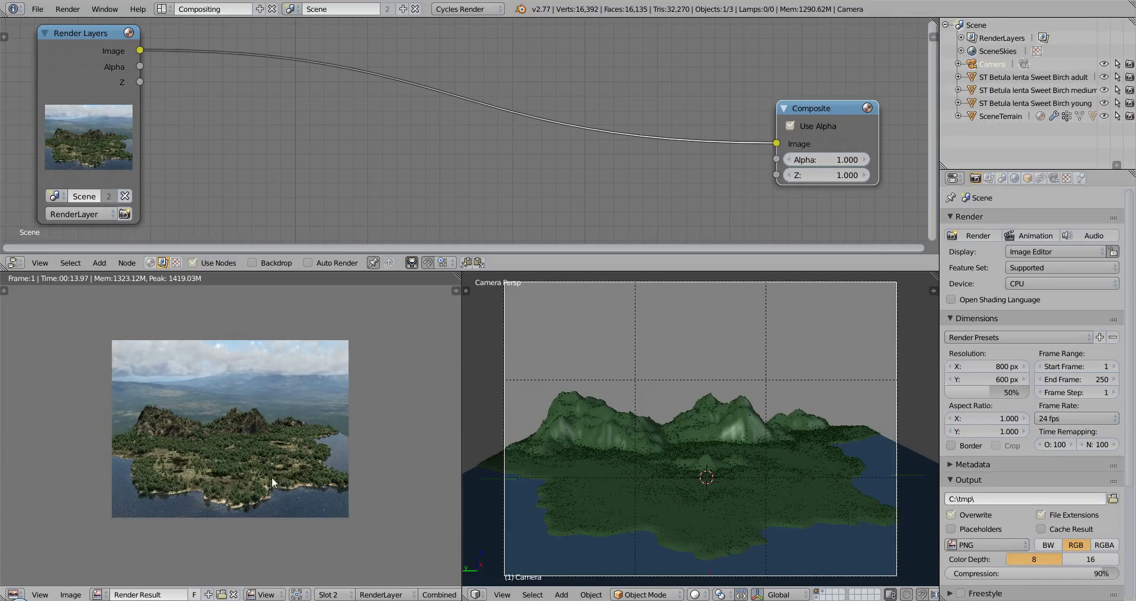
# Display Slot 3 of the render result in the image editor.
pyautogui.click(332, 594)
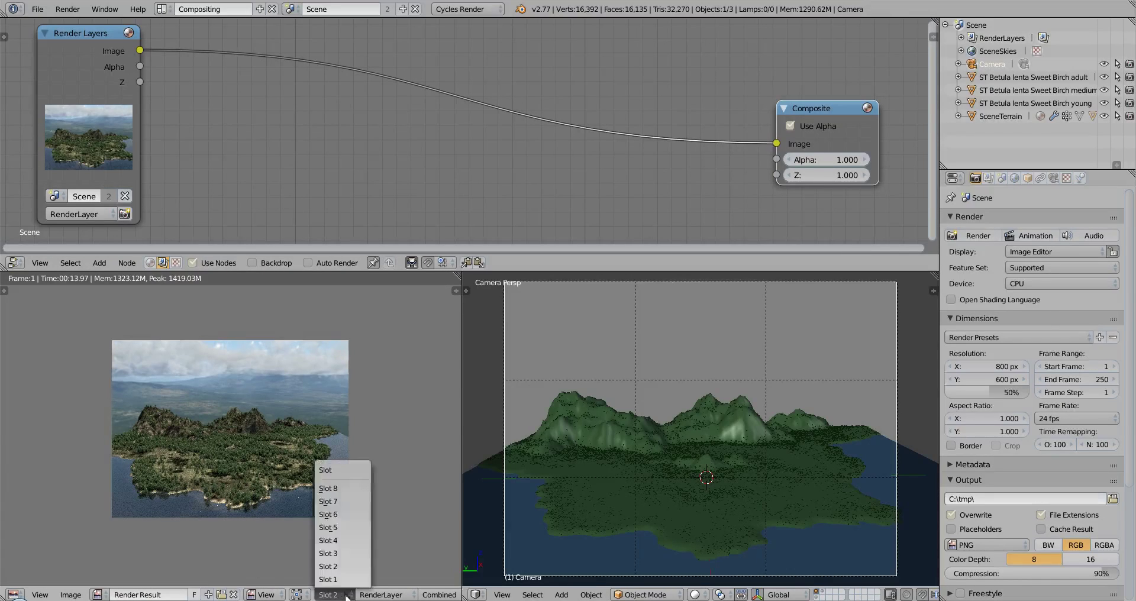
pyautogui.click(332, 560)
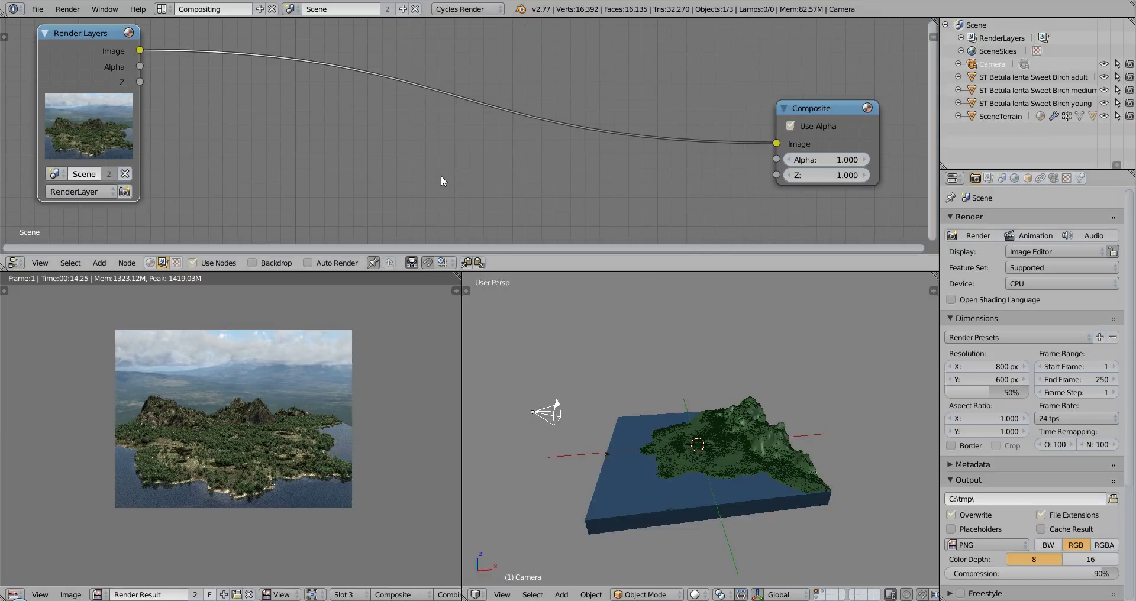
# Enable the Mist and Environment passes for the render layer.
pyautogui.click(988, 178)
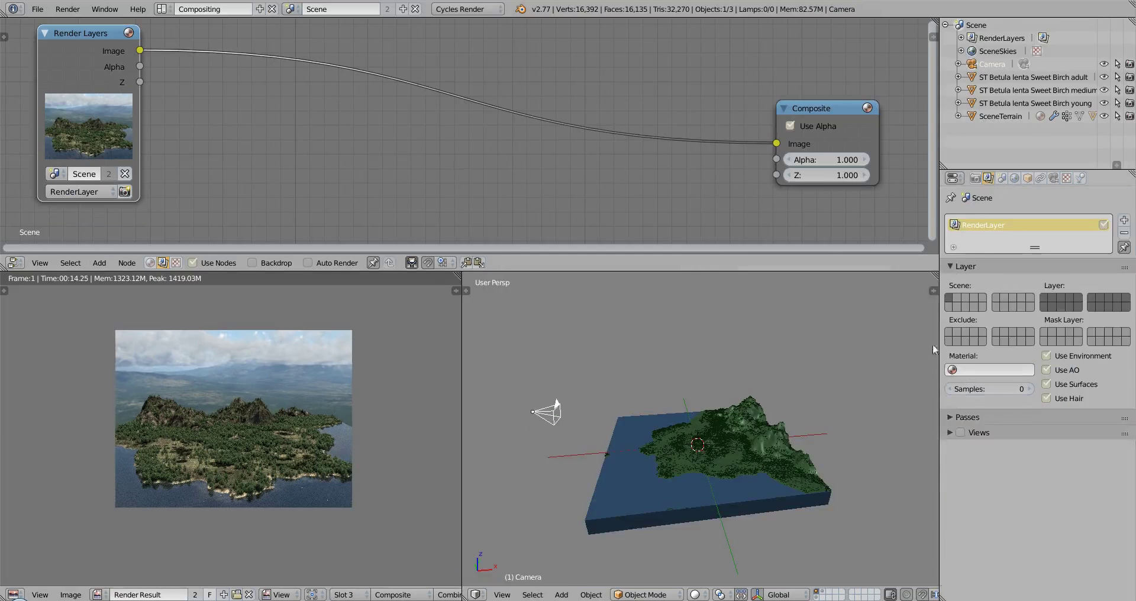
pyautogui.click(950, 417)
pyautogui.click(951, 465)
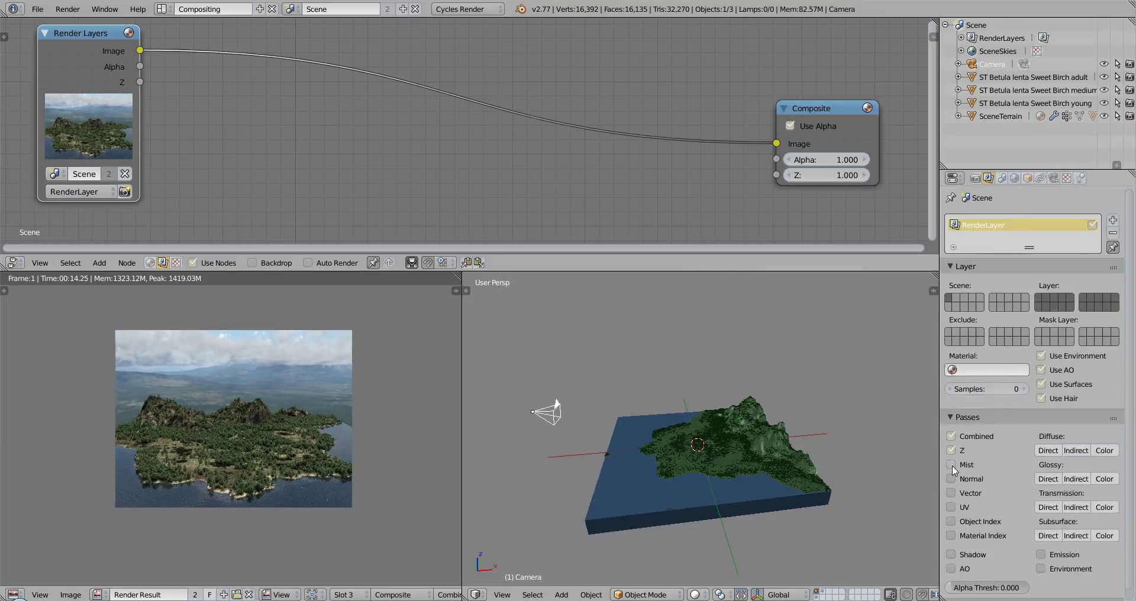
pyautogui.click(1041, 569)
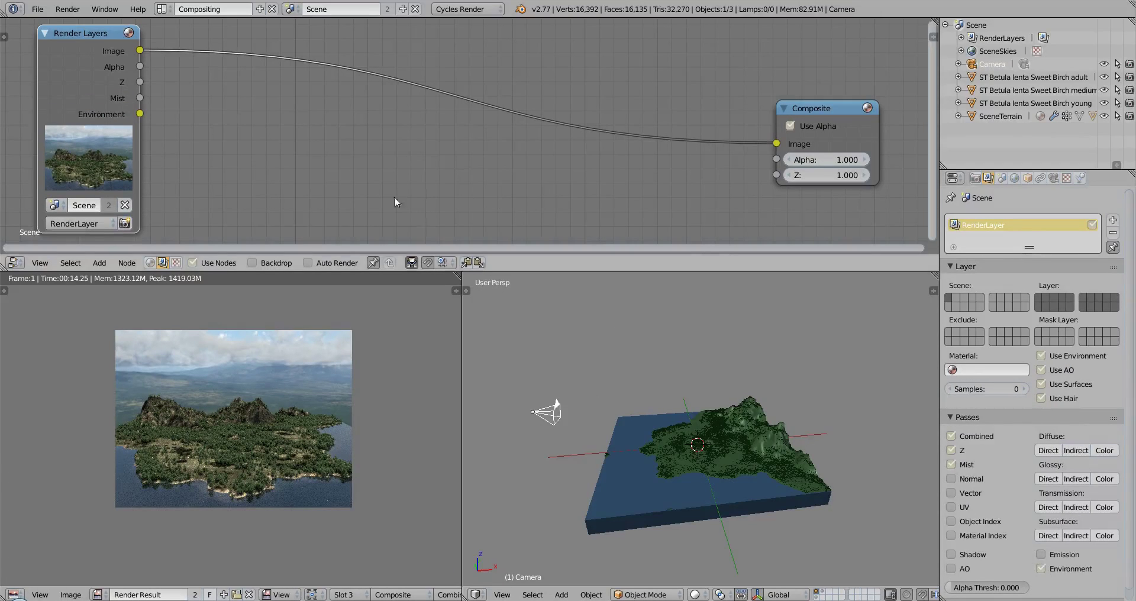
# Set the start distance of the SceneSkies world's mist pass to 0.
pyautogui.click(1015, 178)
pyautogui.click(952, 400)
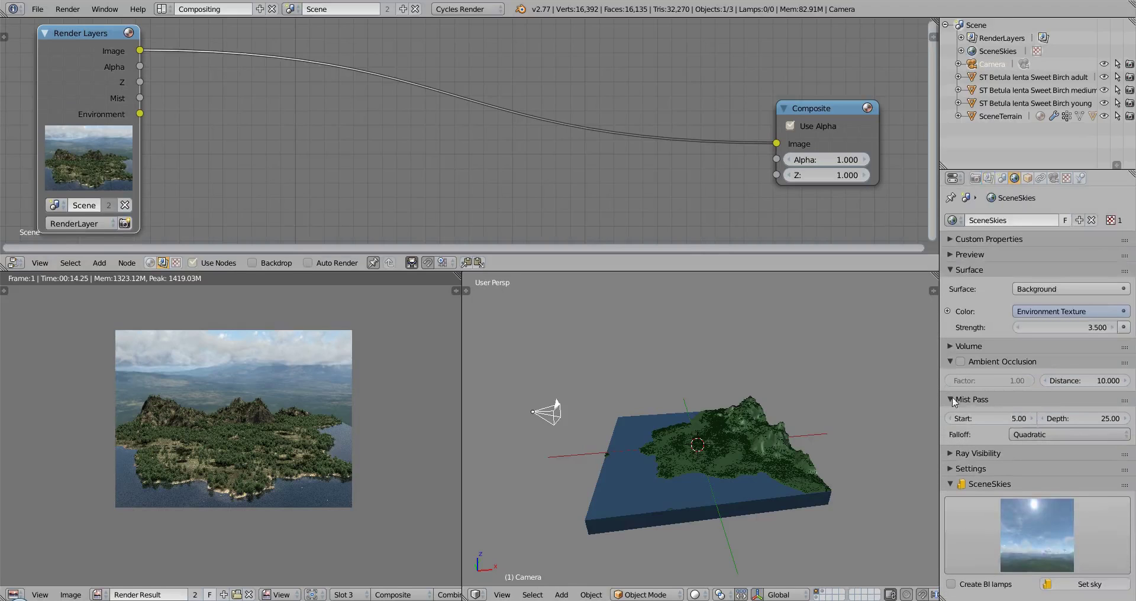
pyautogui.click(996, 417)
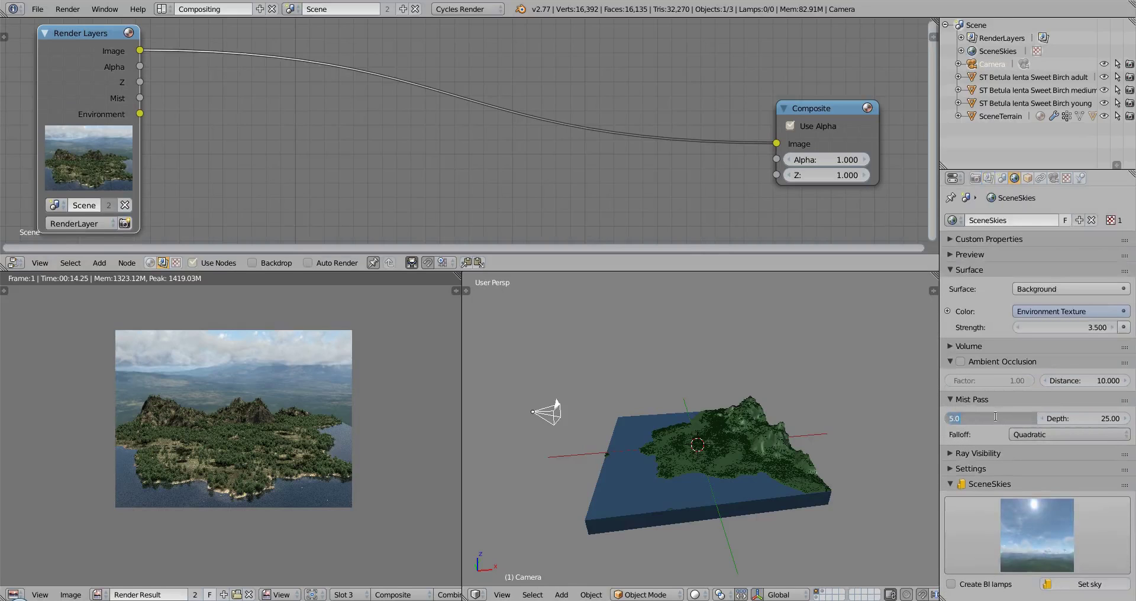
pyautogui.write('0')
pyautogui.press('Return')
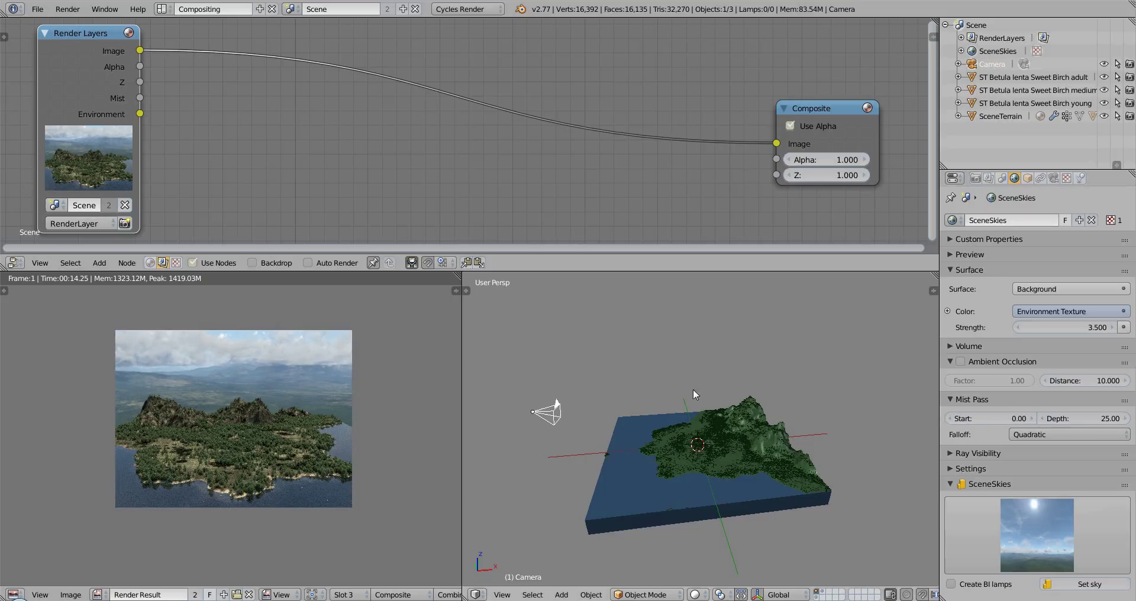
# Check the camera-to-terrain distance from an orthographic top view, and set the mist pass depth to 15 with Linear falloff.
pyautogui.press('KP_0')
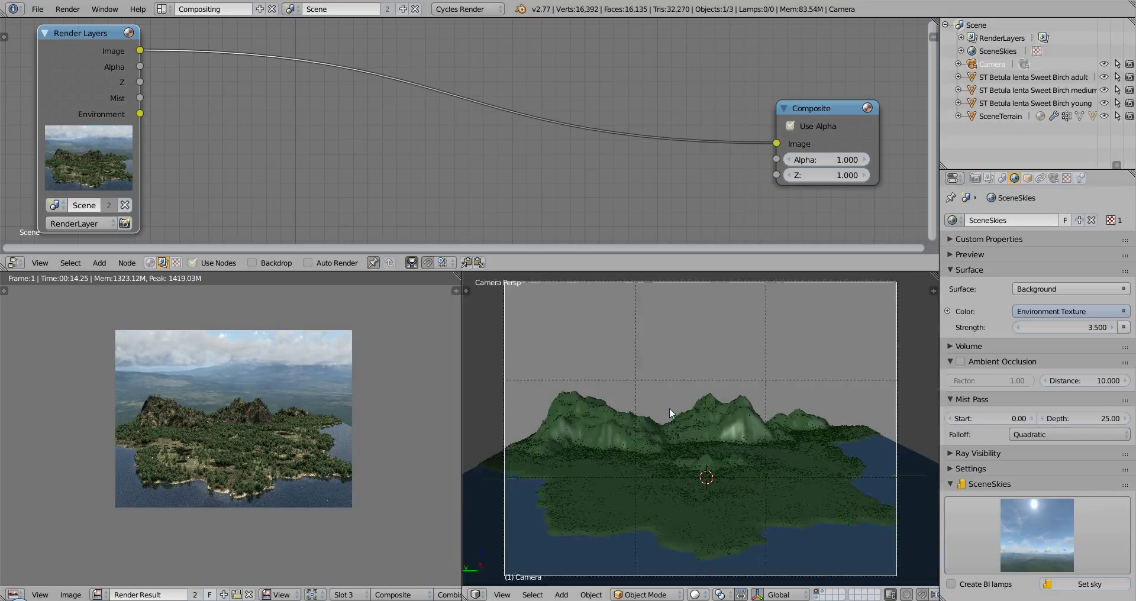
pyautogui.press('KP_0')
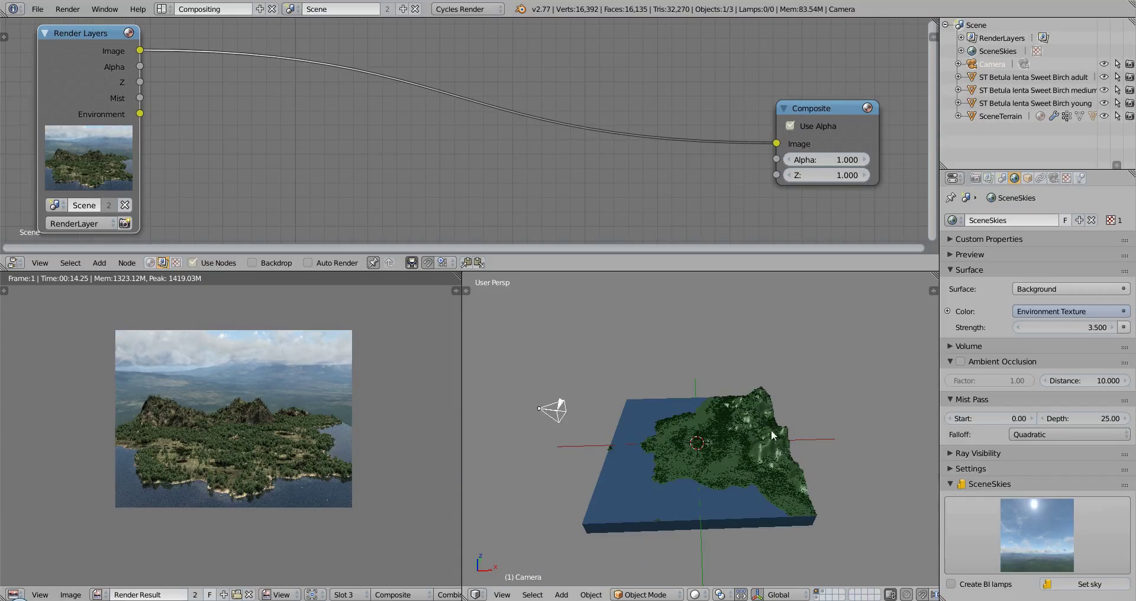
pyautogui.press('KP_7')
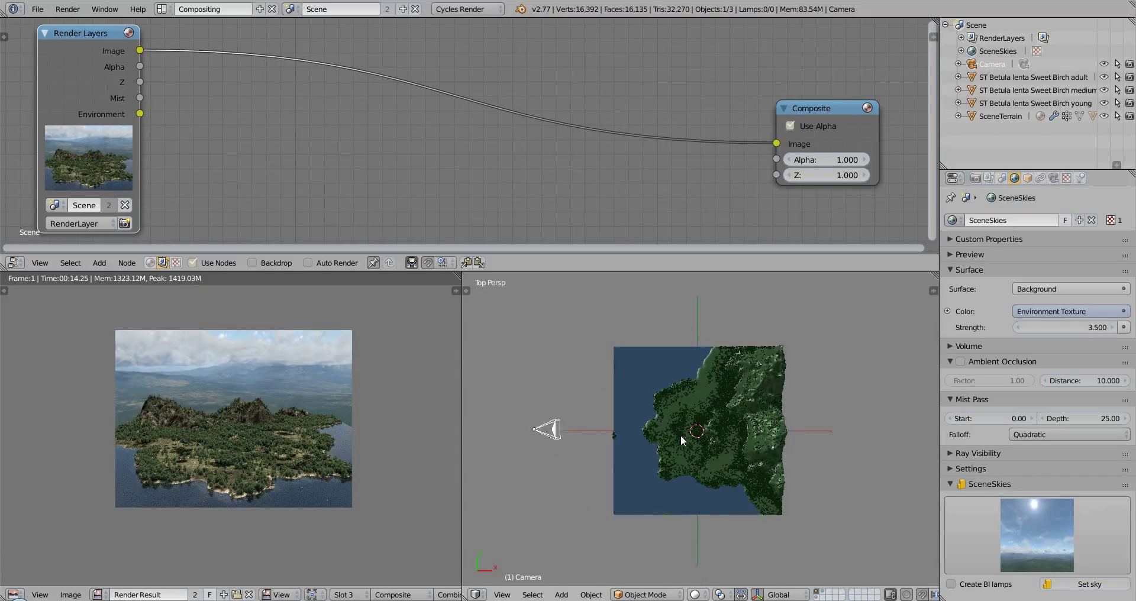
pyautogui.press('KP_5')
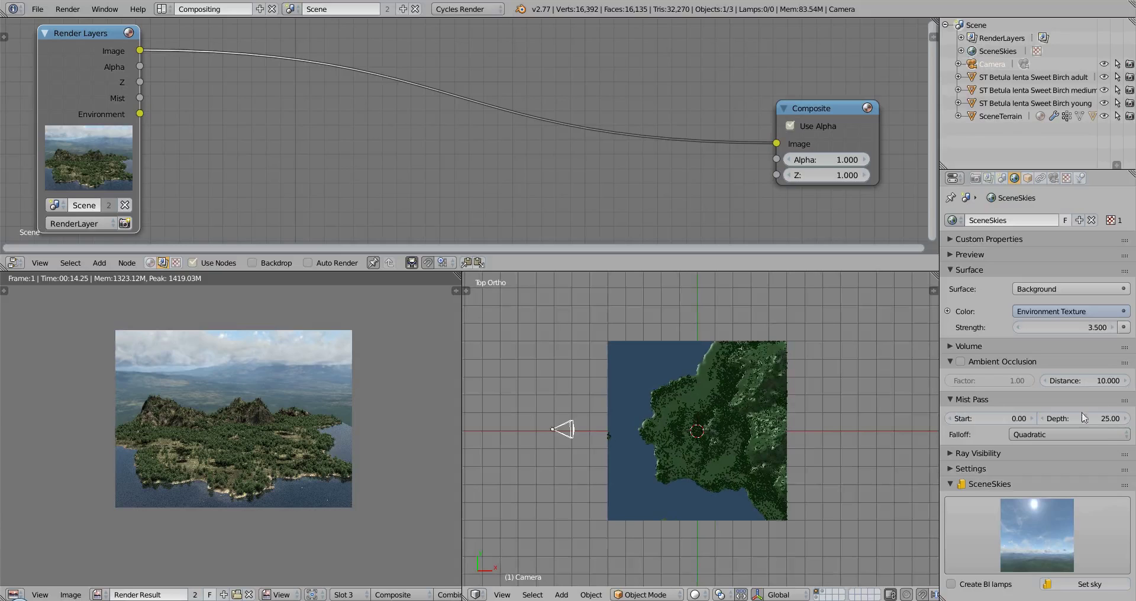
pyautogui.click(1099, 419)
pyautogui.write('15')
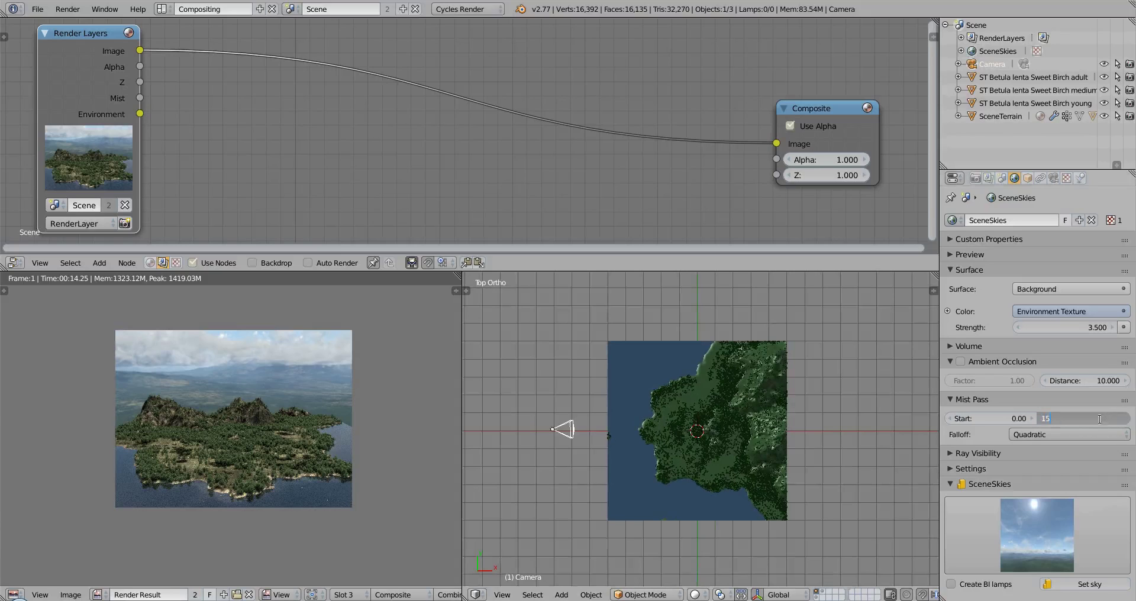
pyautogui.press('Return')
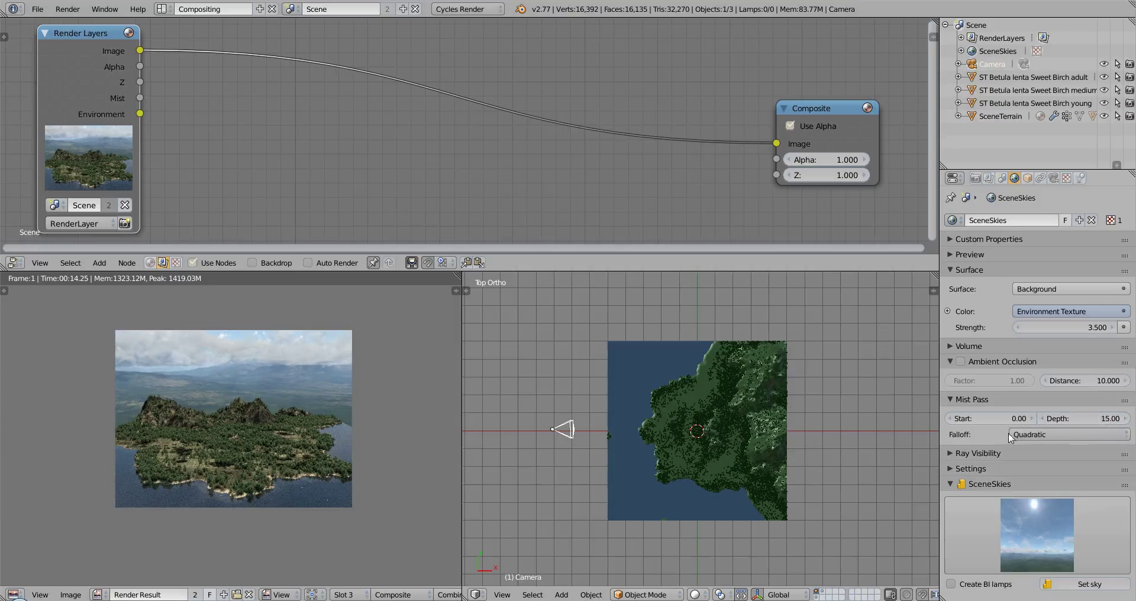
pyautogui.click(1036, 435)
pyautogui.click(1033, 406)
# Return the 3D view to perspective through the camera and render the scene with the new passes.
pyautogui.moveTo(652, 509); pyautogui.dragTo(682, 444, button='middle')
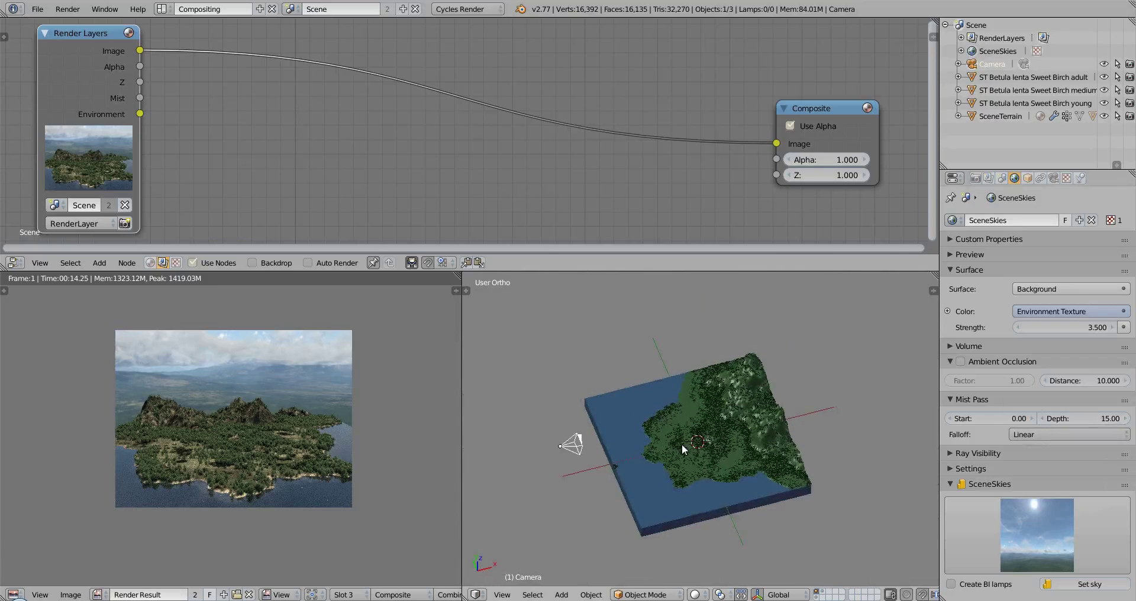
pyautogui.press('KP_5')
pyautogui.moveTo(616, 456); pyautogui.dragTo(778, 403, button='middle')
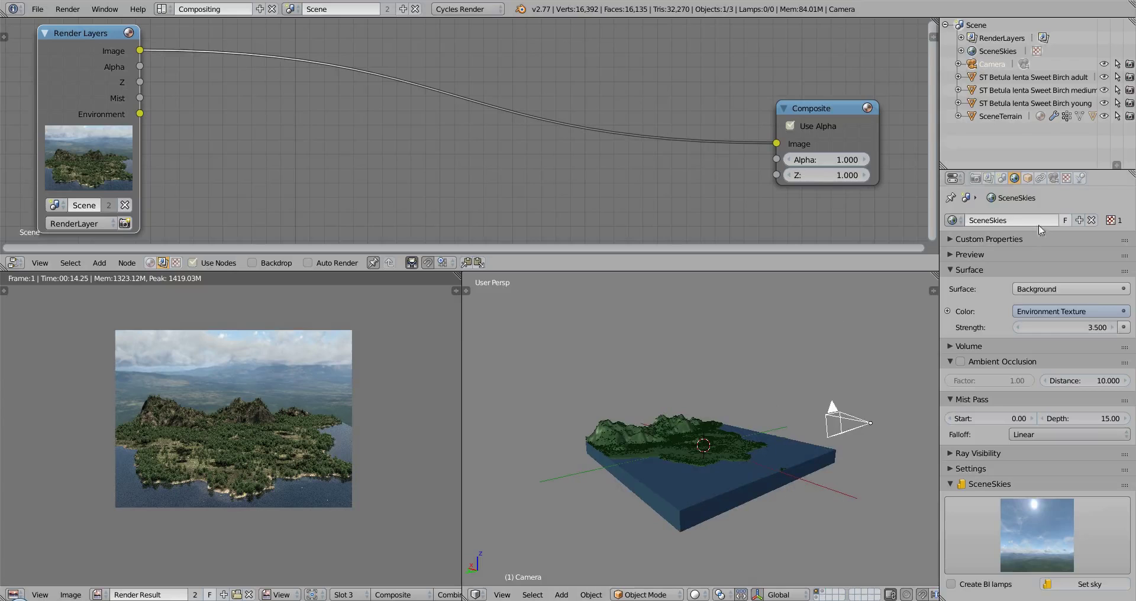
pyautogui.click(988, 178)
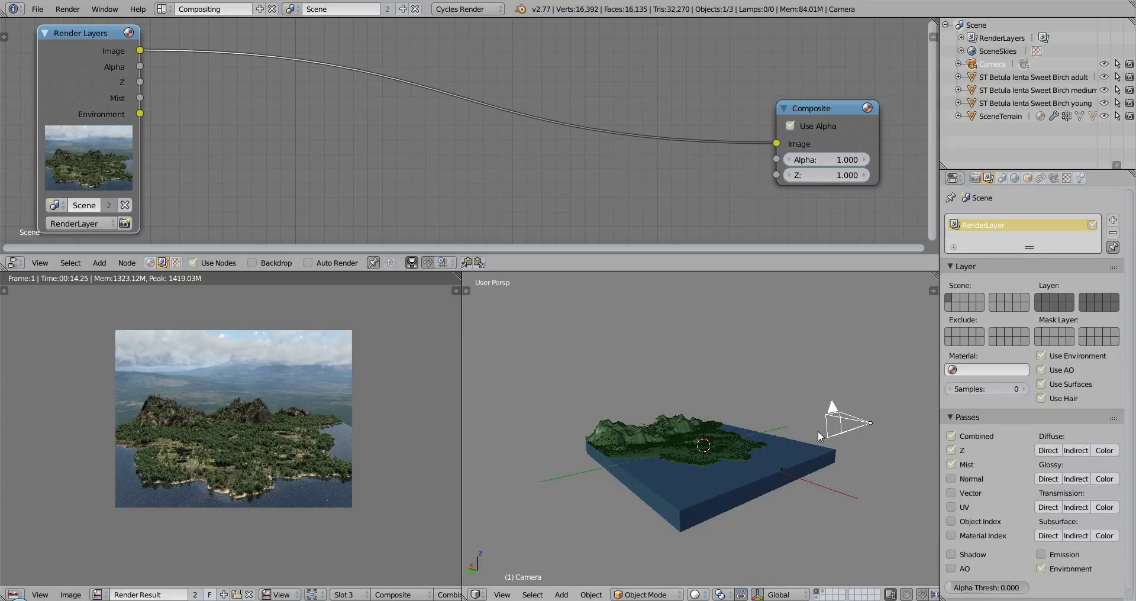
pyautogui.press('KP_0')
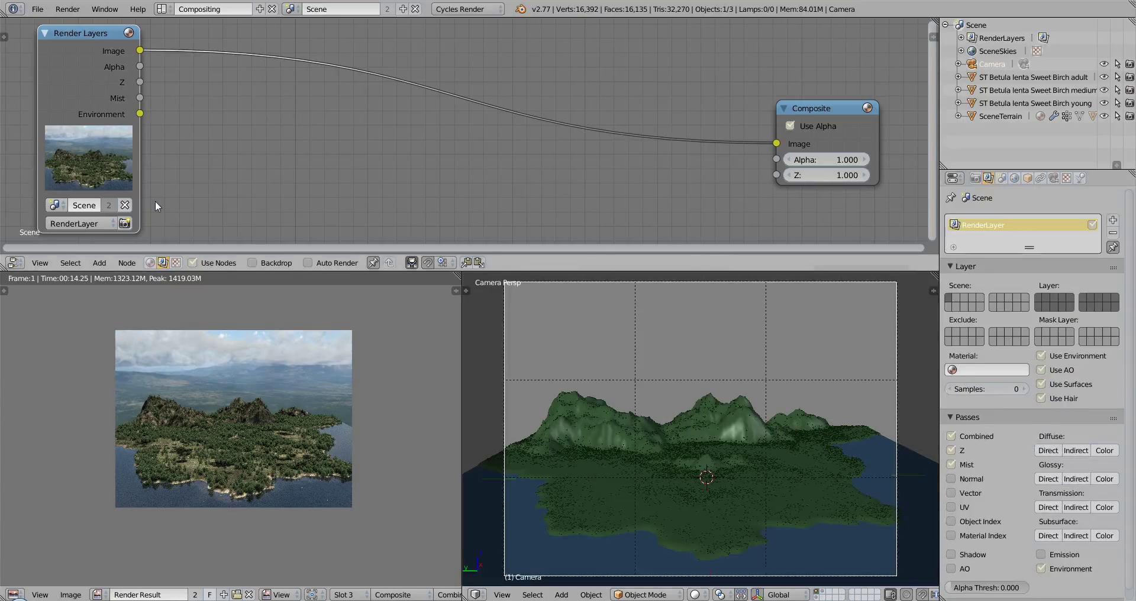
pyautogui.press('F12')
pyautogui.click(310, 169)
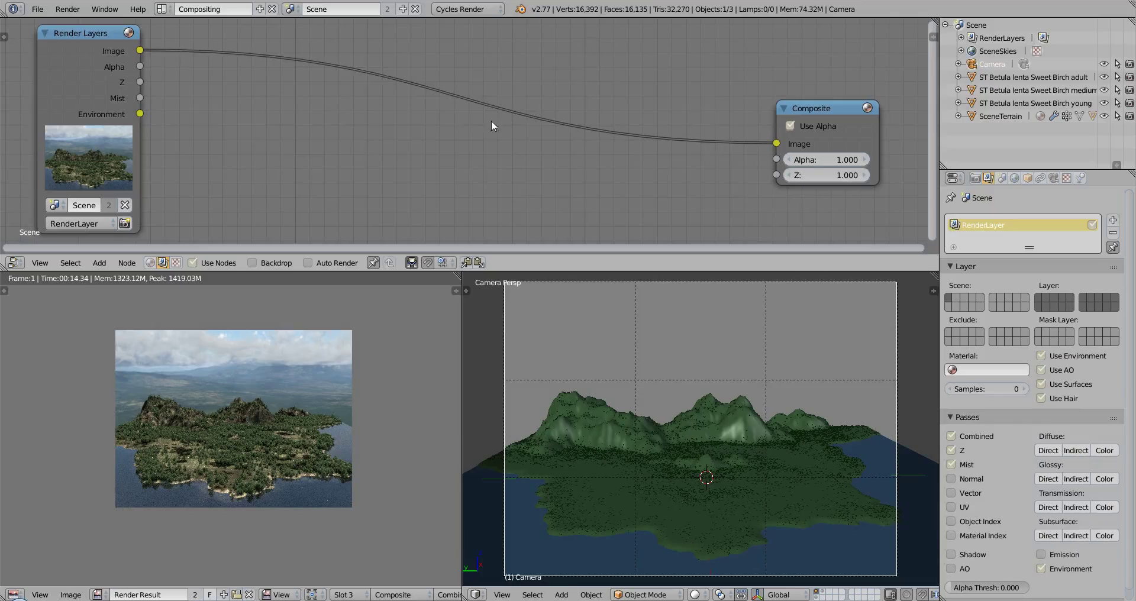
# Insert a Mix node between Render Layers and Composite, and drive its Fac with the Mist pass.
pyautogui.hotkey('shift', 'a')
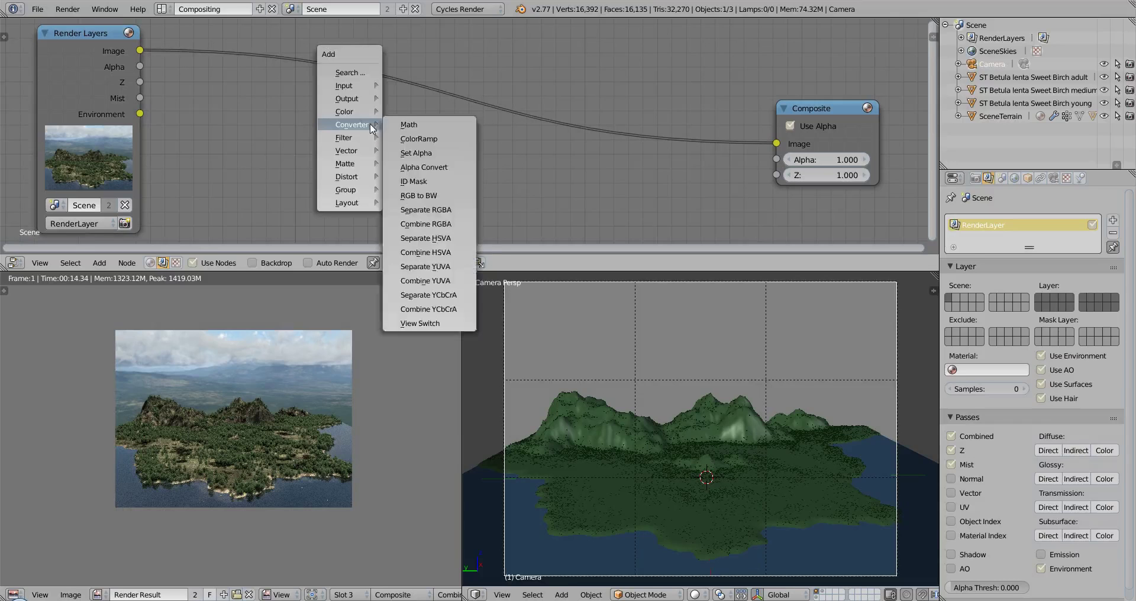
pyautogui.click(405, 112)
pyautogui.click(359, 56)
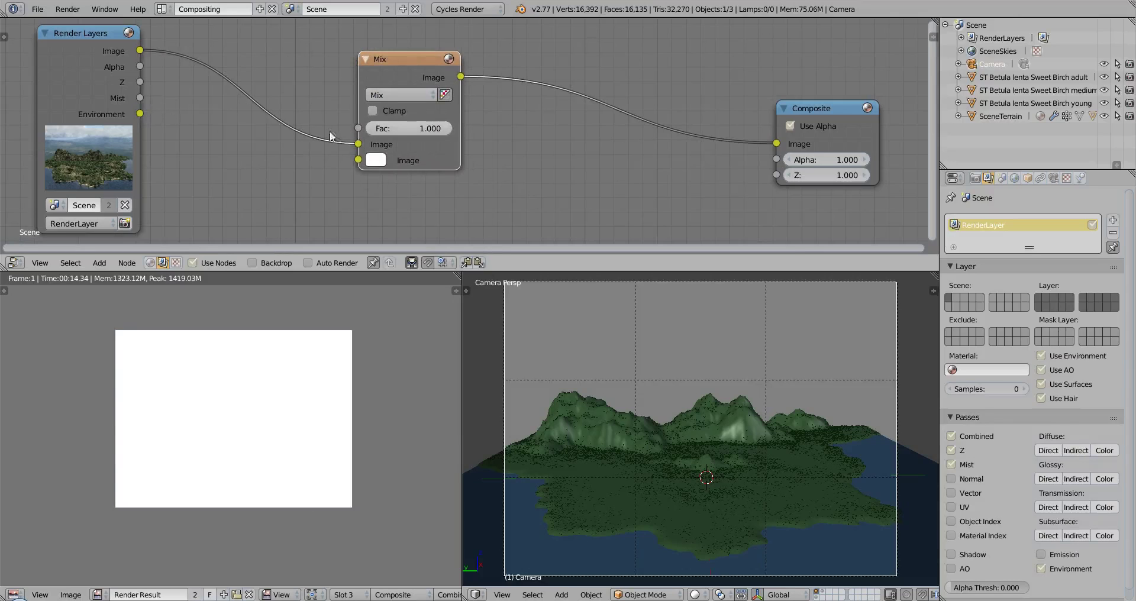
pyautogui.moveTo(141, 98); pyautogui.dragTo(358, 128)
pyautogui.moveTo(411, 62); pyautogui.dragTo(449, 37)
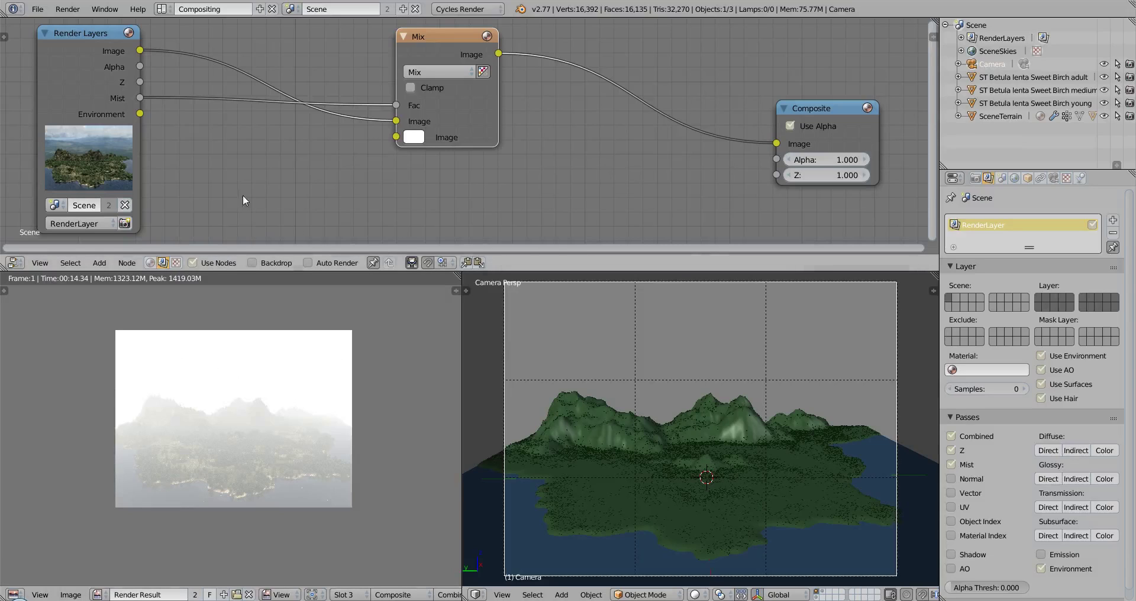
# Insert a second Mix node before Composite and connect the Environment pass to its second Image input.
pyautogui.hotkey('shift', 'a')
pyautogui.hotkey('shift', 'd')
pyautogui.click(610, 61)
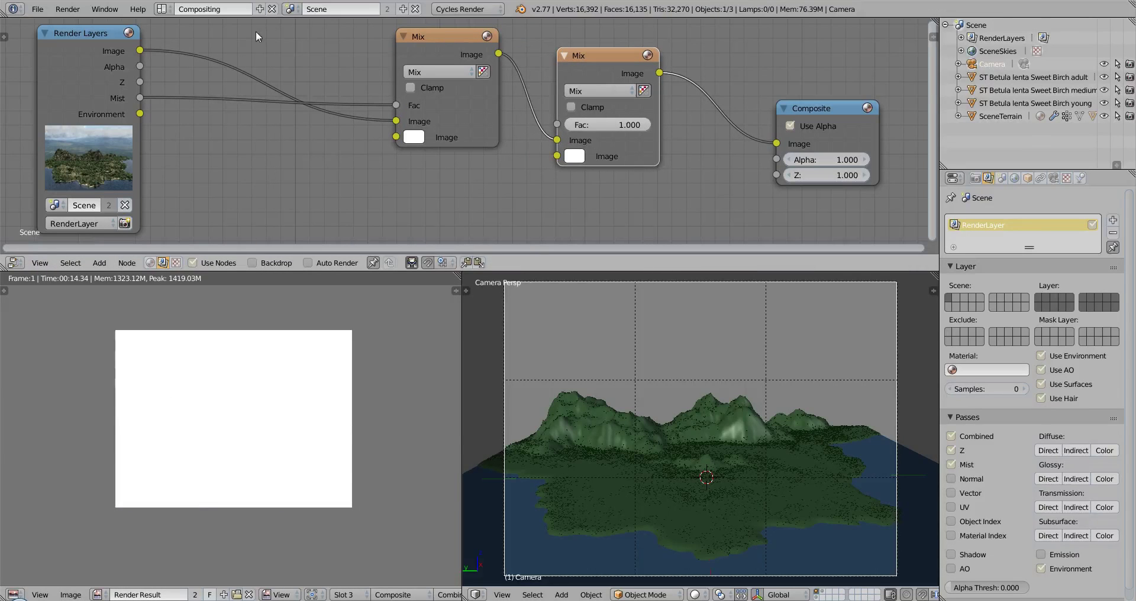
pyautogui.moveTo(436, 37); pyautogui.dragTo(352, 37)
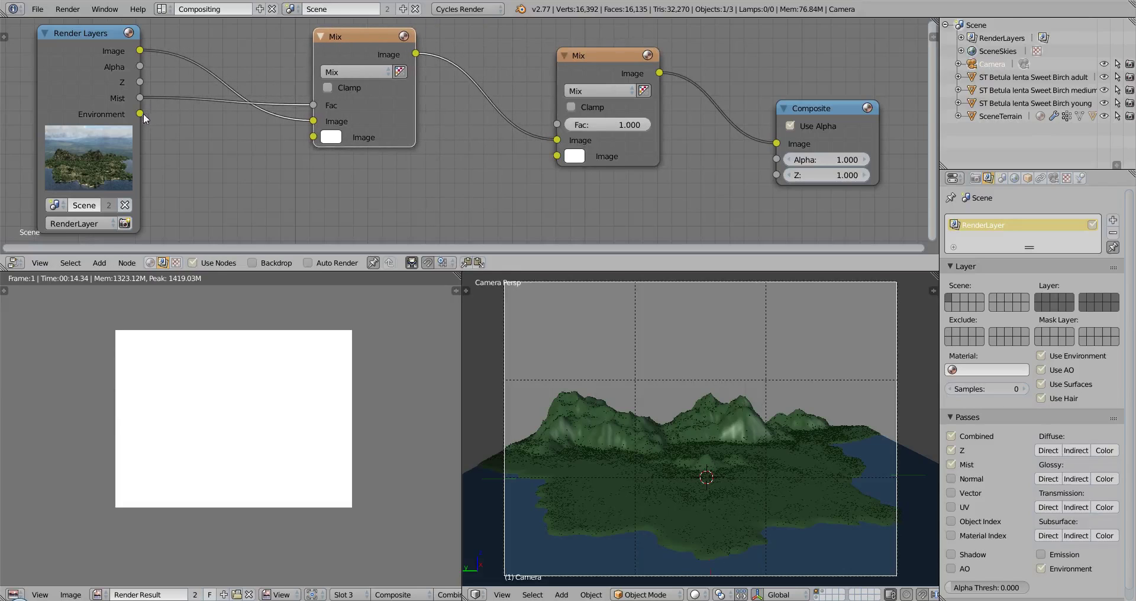
pyautogui.moveTo(141, 113); pyautogui.dragTo(557, 155)
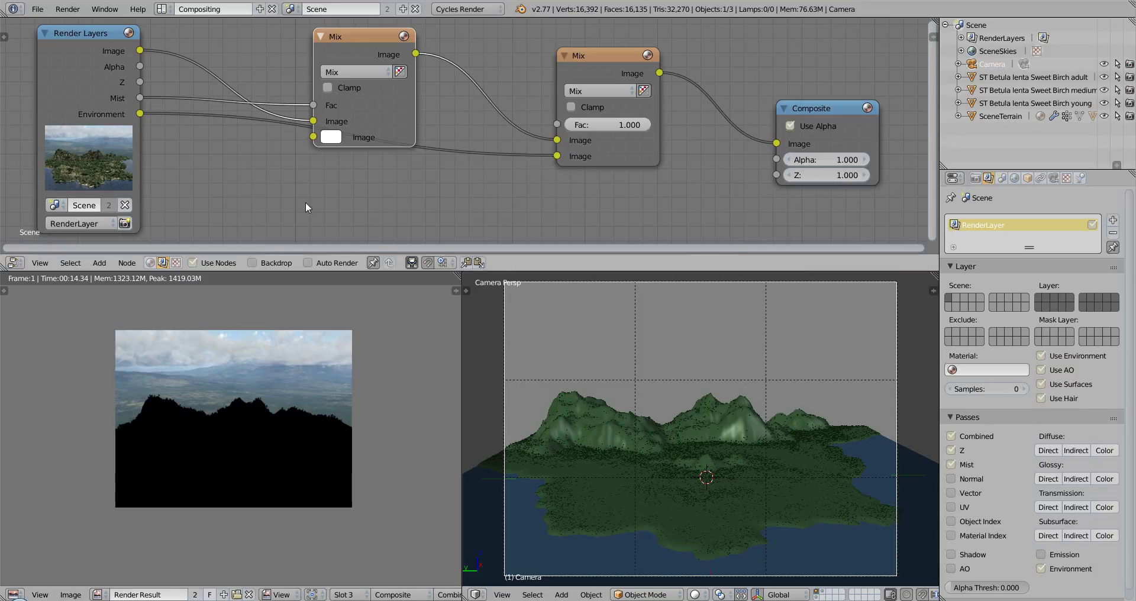
# Add a ColorRamp node below the first Mix node.
pyautogui.hotkey('shift', 'a')
pyautogui.moveTo(307, 203)
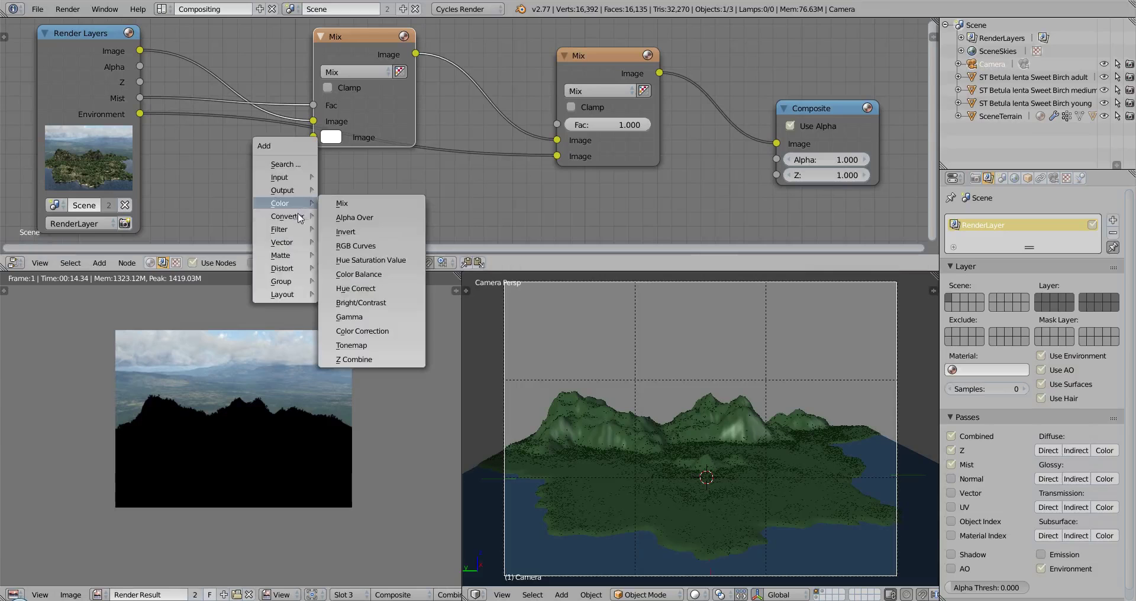
pyautogui.click(354, 231)
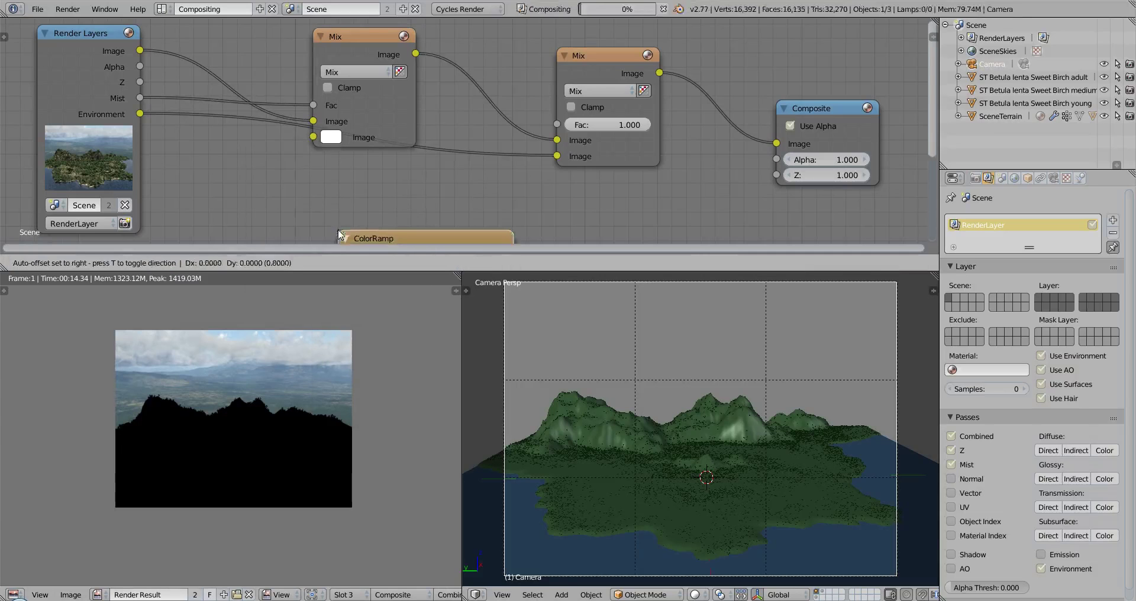
pyautogui.click(371, 177)
# Route the Mist pass through the ColorRamp into the Fac input of the second Mix node.
pyautogui.moveTo(196, 123); pyautogui.dragTo(172, 93, button='middle')
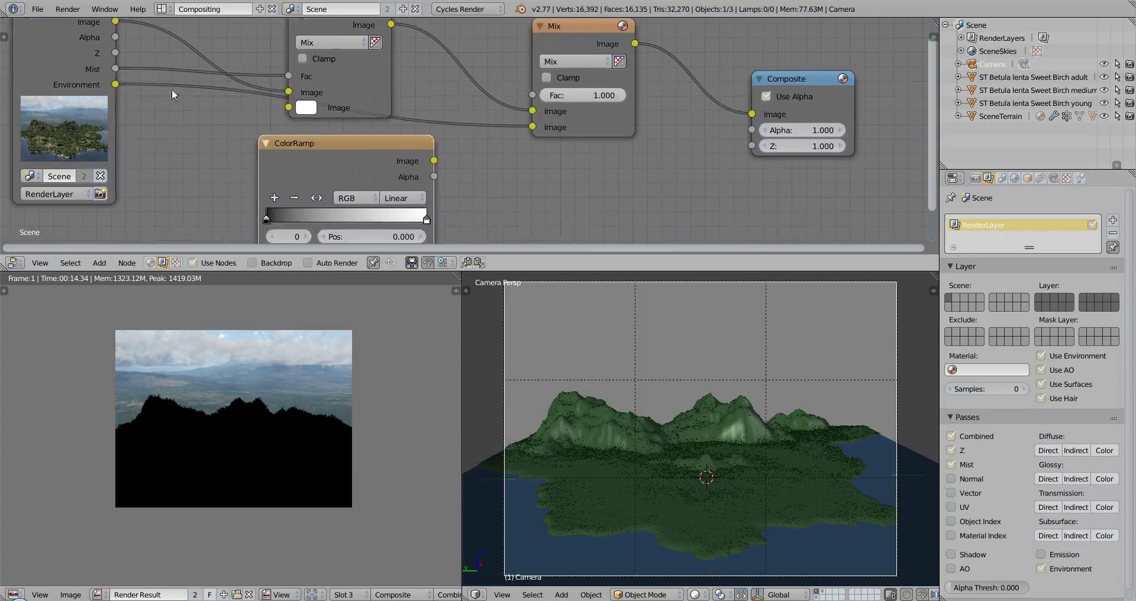
pyautogui.scroll(-1, 155, 128)
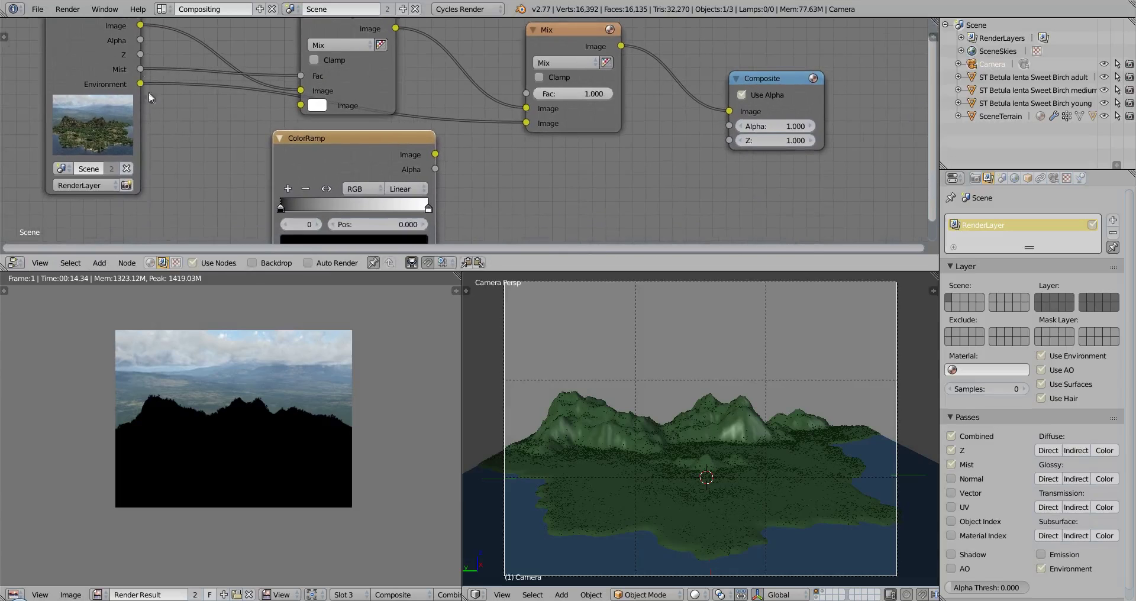
pyautogui.scroll(-1, 149, 97)
pyautogui.moveTo(187, 77); pyautogui.dragTo(178, 43, button='middle')
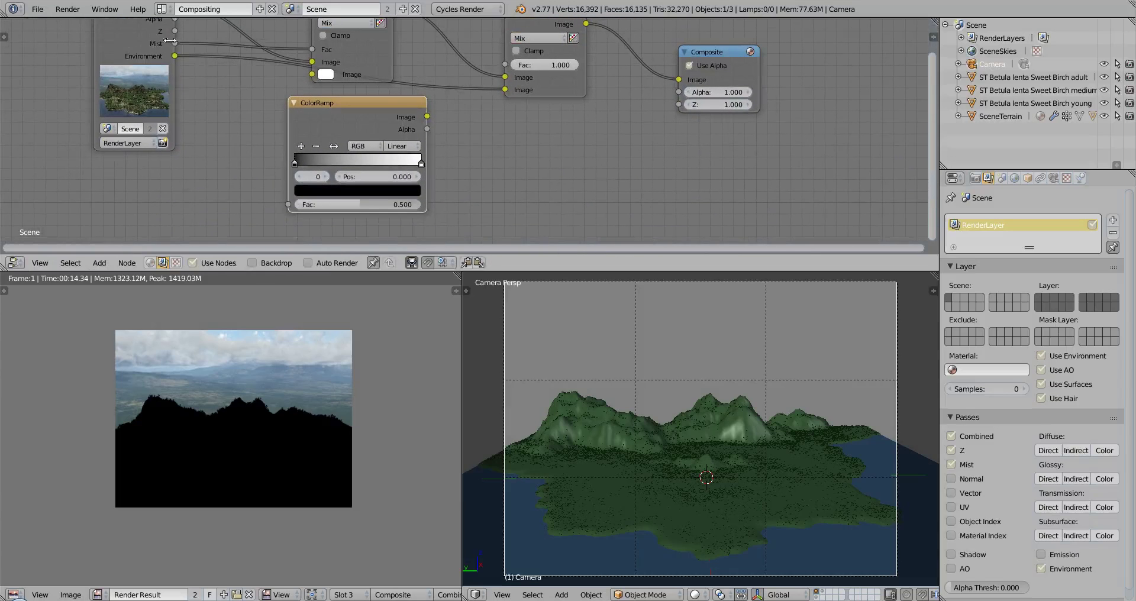
pyautogui.moveTo(176, 44); pyautogui.dragTo(288, 204)
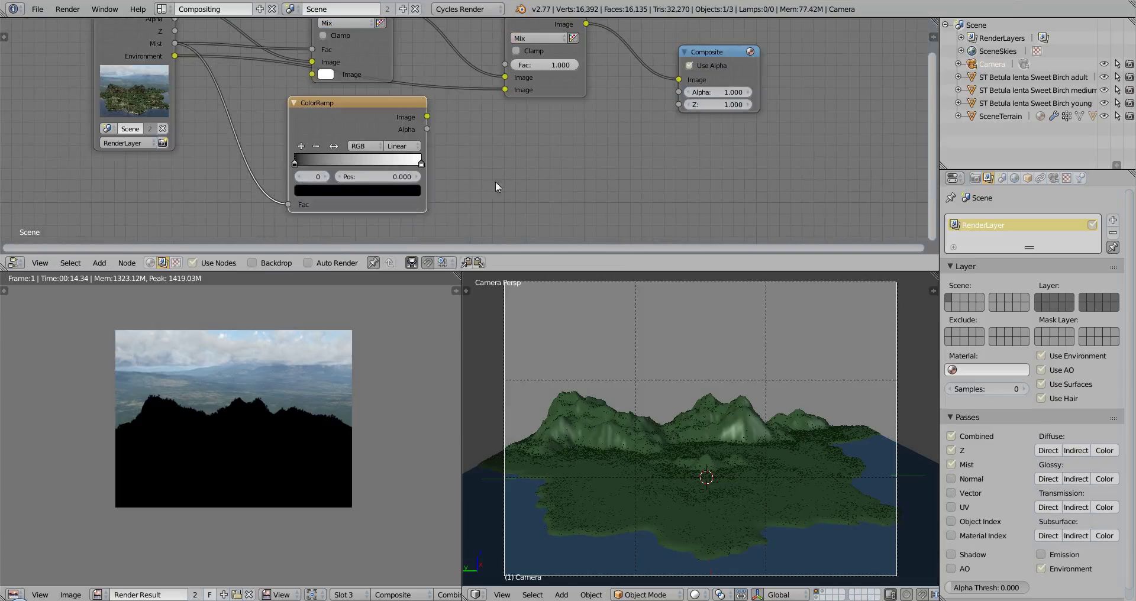
pyautogui.moveTo(495, 181); pyautogui.dragTo(471, 213, button='middle')
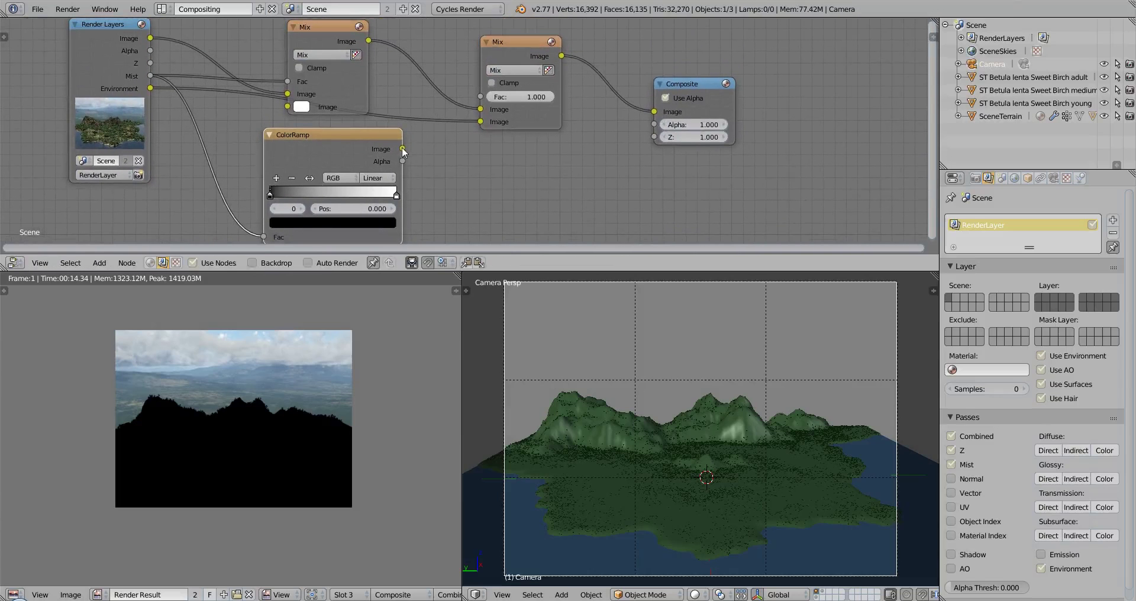
pyautogui.moveTo(402, 148); pyautogui.dragTo(480, 96)
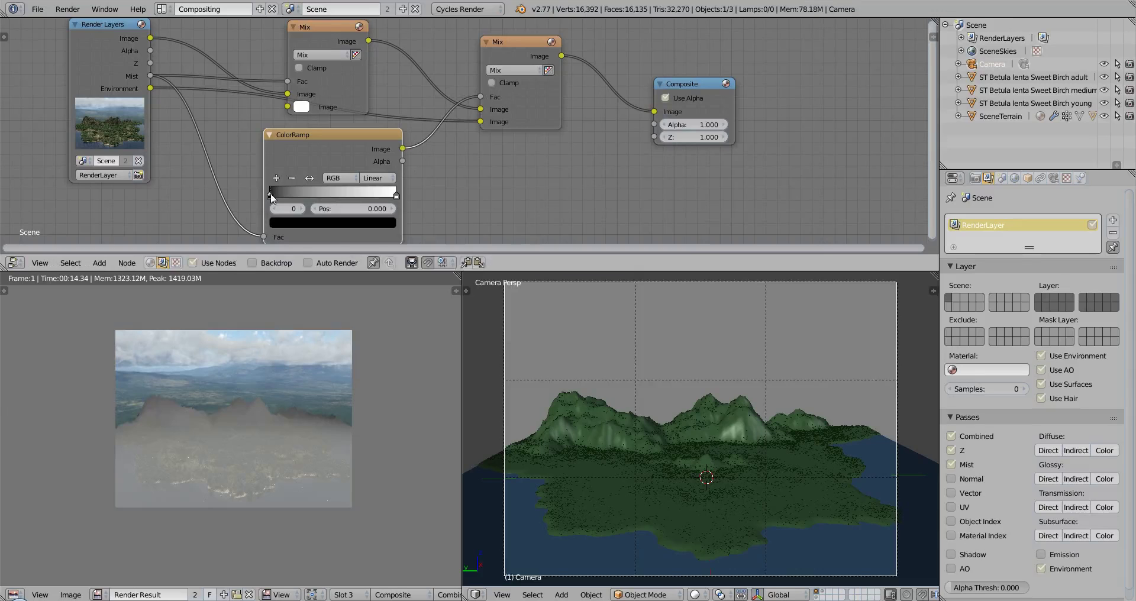
# Move the ColorRamp's black stop to about 0.869 and check the mask edge along the mountain ridge in the render.
pyautogui.moveTo(271, 198); pyautogui.dragTo(385, 198)
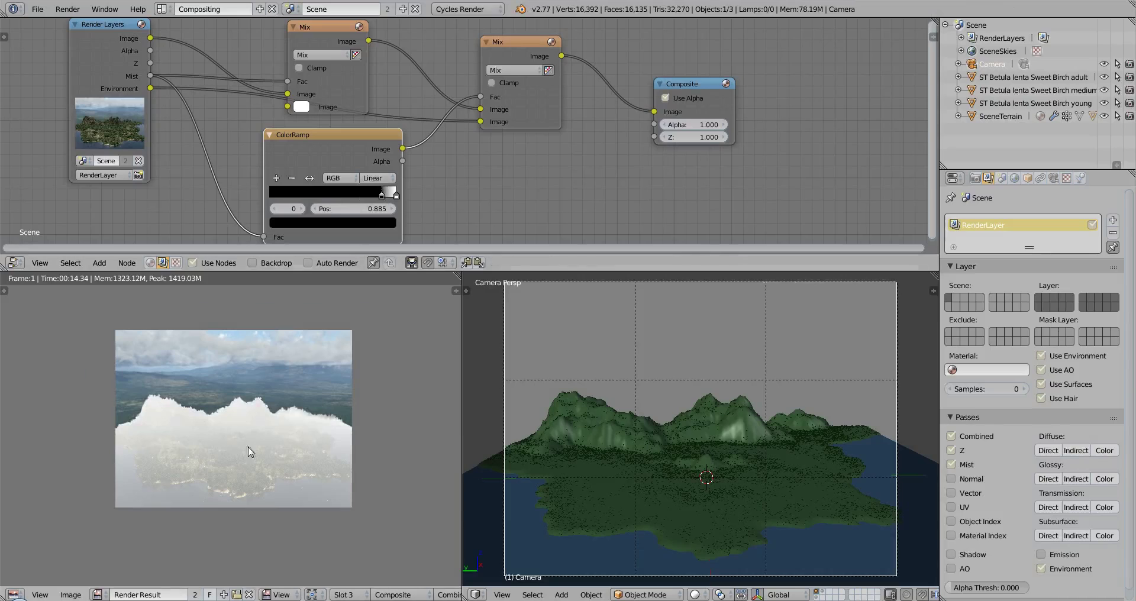
pyautogui.scroll(5, 248, 446)
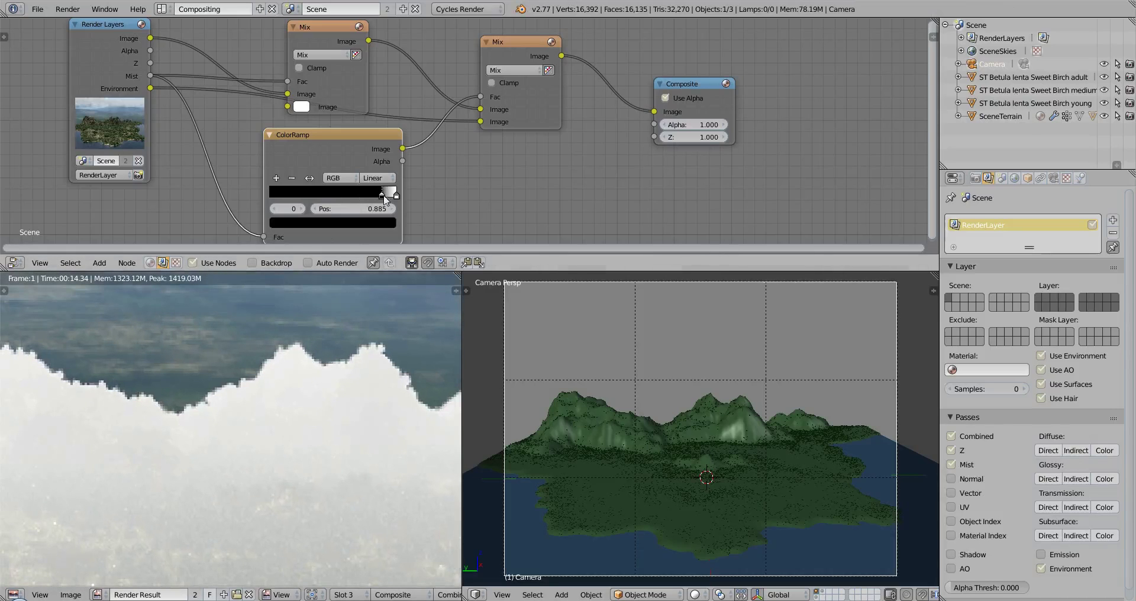
pyautogui.moveTo(383, 199); pyautogui.dragTo(392, 200)
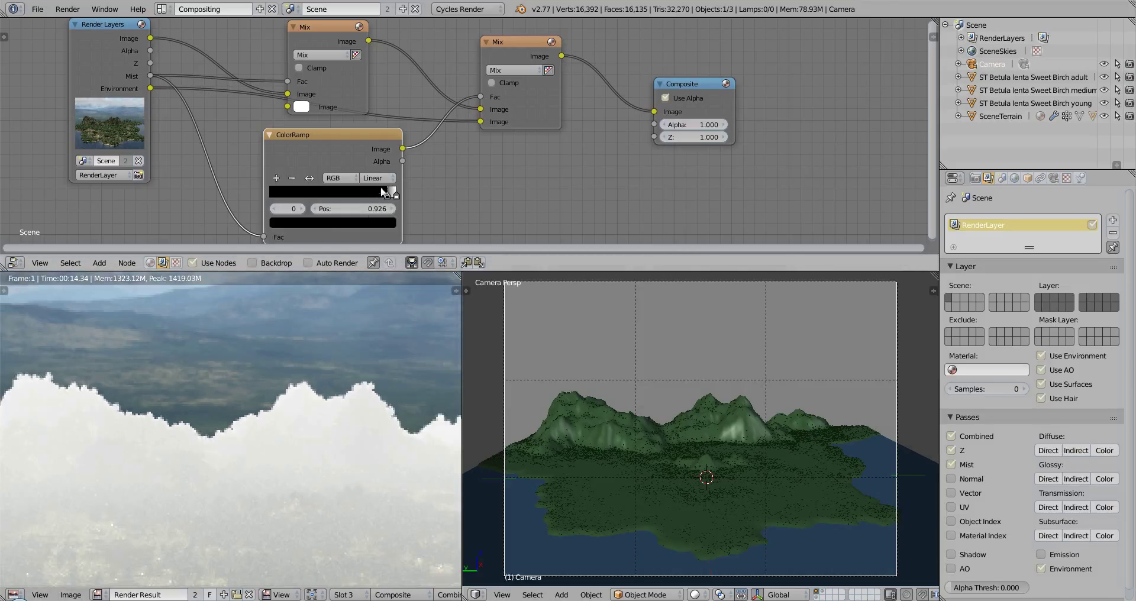
pyautogui.moveTo(387, 198); pyautogui.dragTo(381, 199)
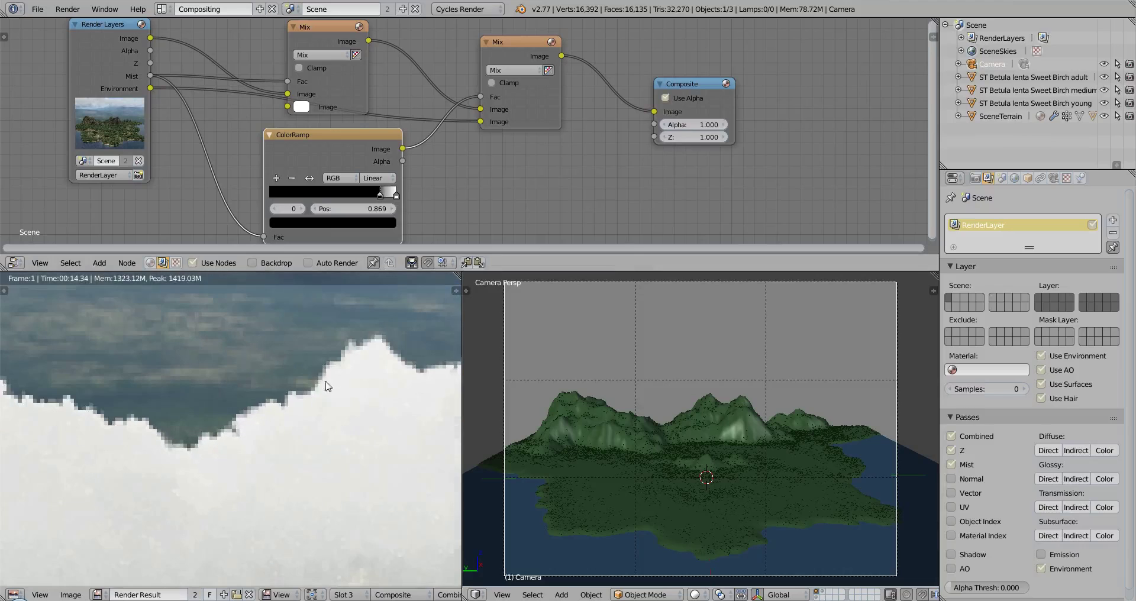
pyautogui.scroll(2, 327, 396)
pyautogui.moveTo(335, 366); pyautogui.dragTo(190, 362, button='middle')
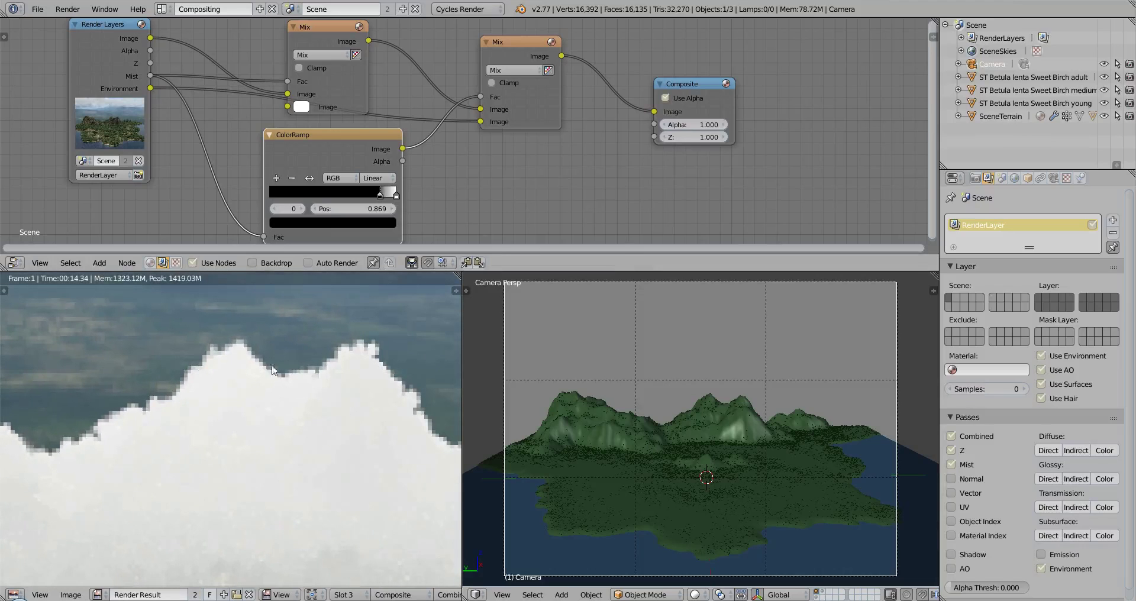
pyautogui.scroll(-4, 278, 362)
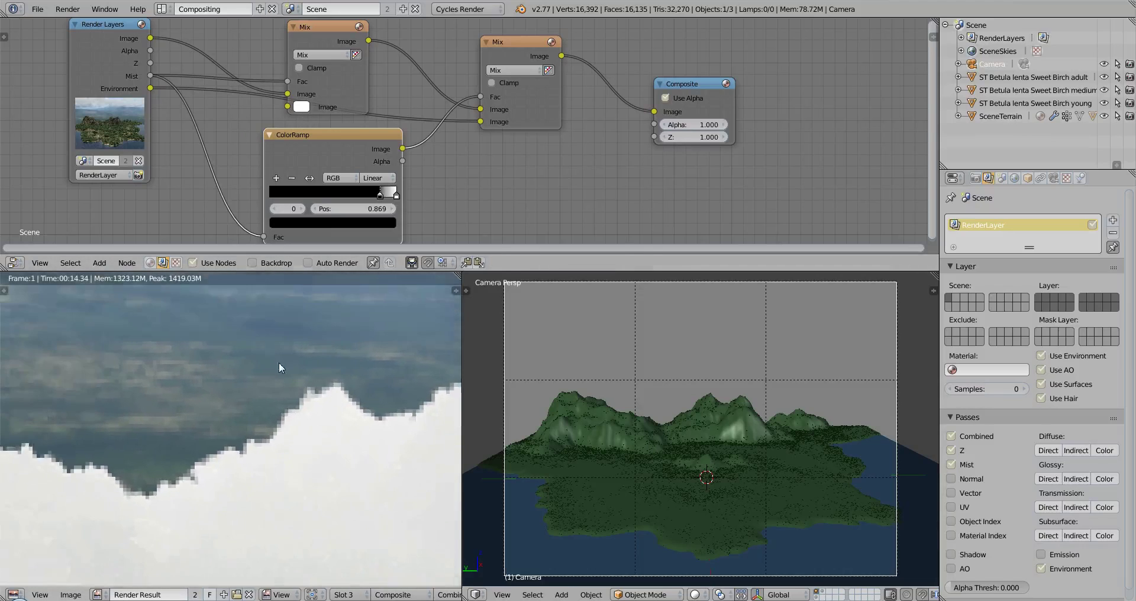
# Set the first Mix node's second Image color to the pale blue haze sampled from the sky in the render.
pyautogui.click(302, 107)
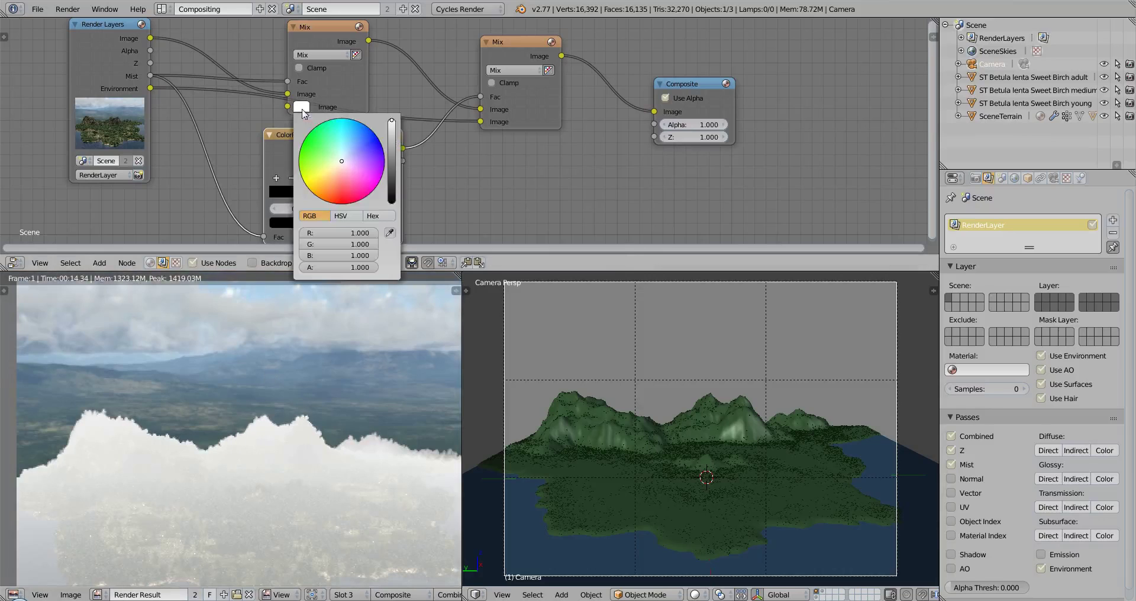
pyautogui.click(391, 231)
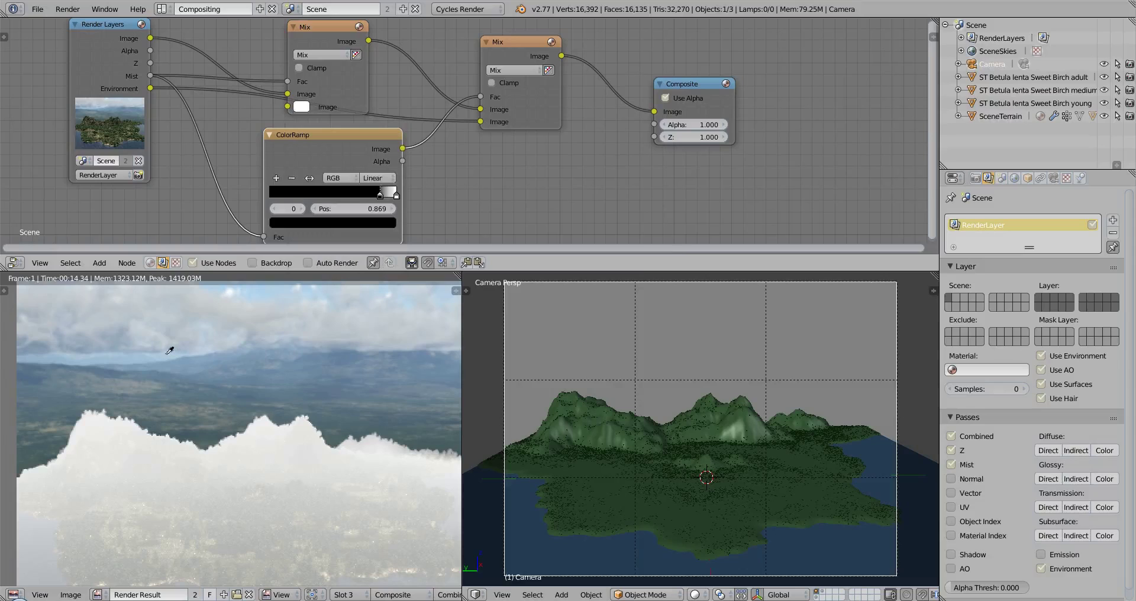
pyautogui.click(172, 354)
pyautogui.scroll(-3, 301, 420)
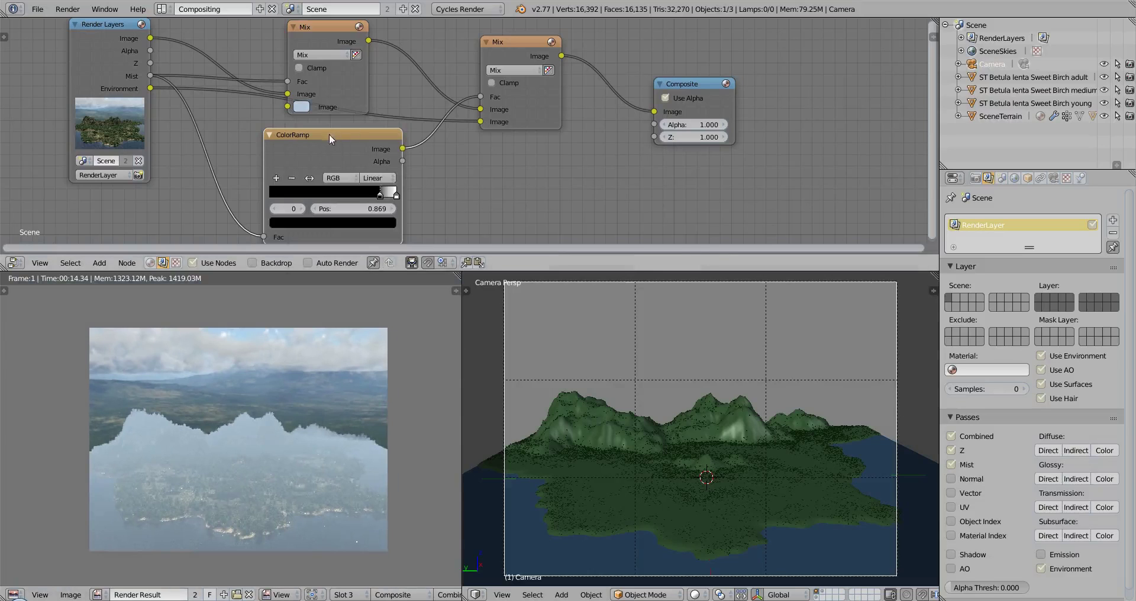
# Make room between Render Layers and the ColorRamp, and insert a Math node between the Mist pass and the first Mix node's Fac.
pyautogui.moveTo(329, 134); pyautogui.dragTo(360, 128)
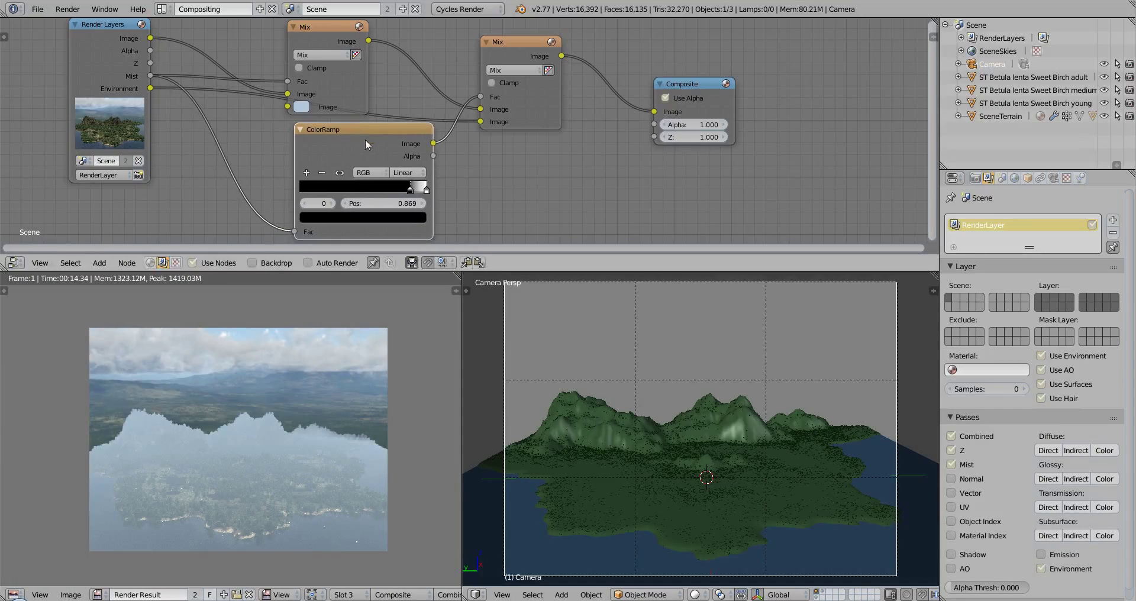
pyautogui.moveTo(107, 27); pyautogui.dragTo(83, 32)
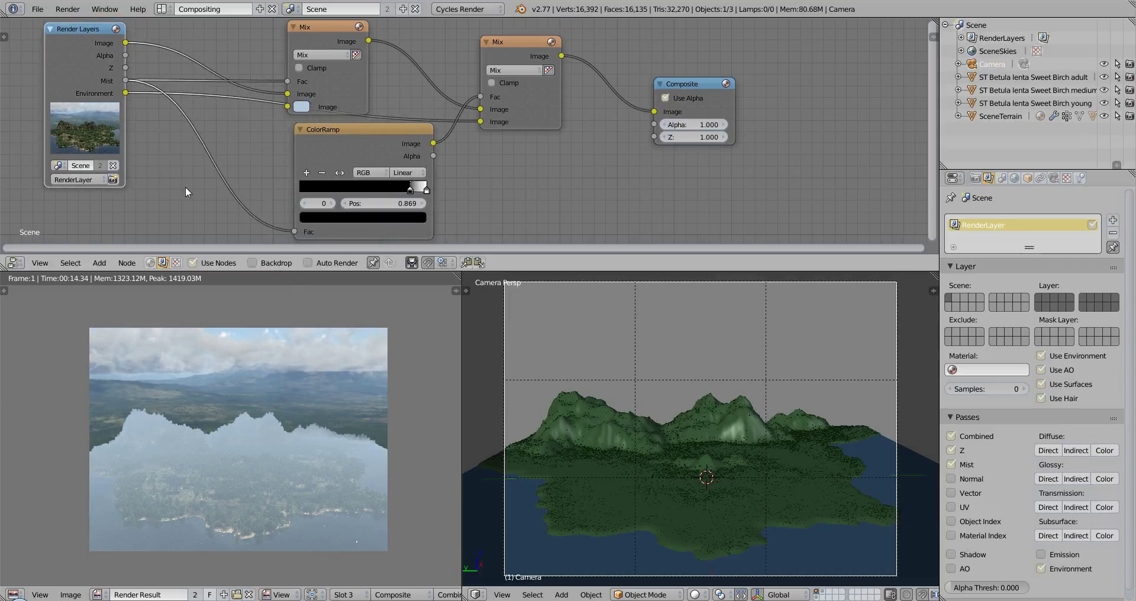
pyautogui.hotkey('shift', 'a')
pyautogui.moveTo(186, 188)
pyautogui.click(225, 187)
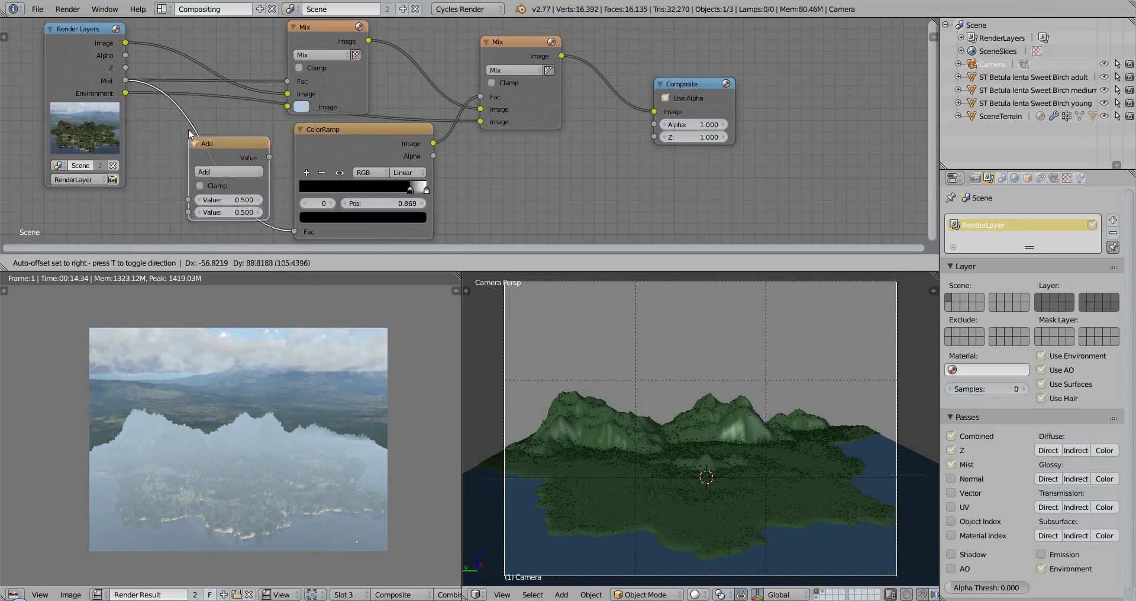
pyautogui.click(191, 81)
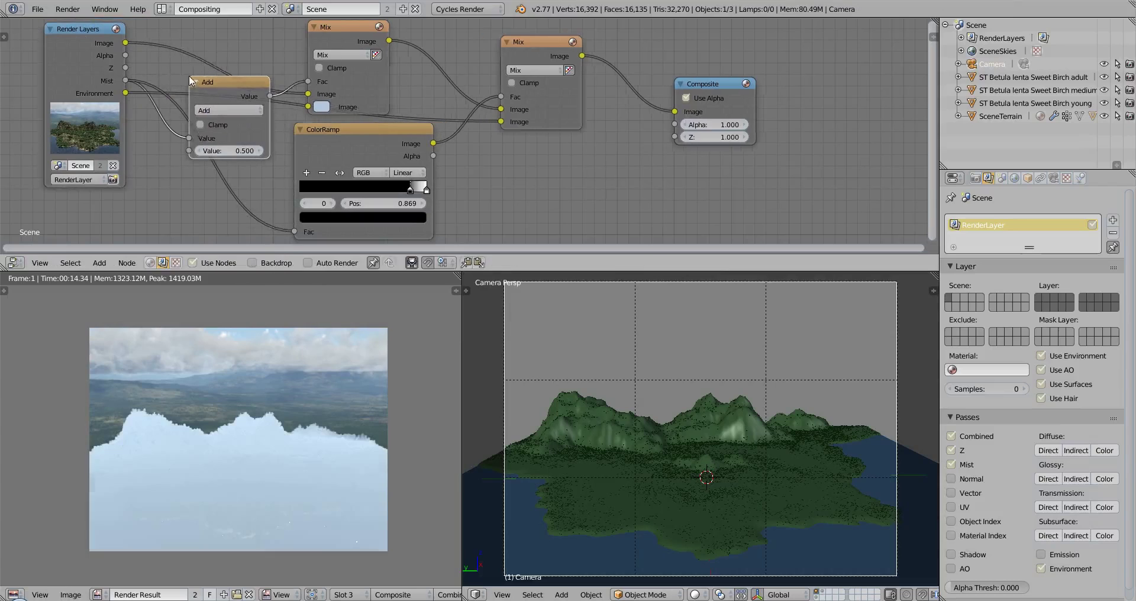
# Switch the Math node to Divide with a value of about 5.459 and inspect the thinned mist over the terrain.
pyautogui.click(230, 110)
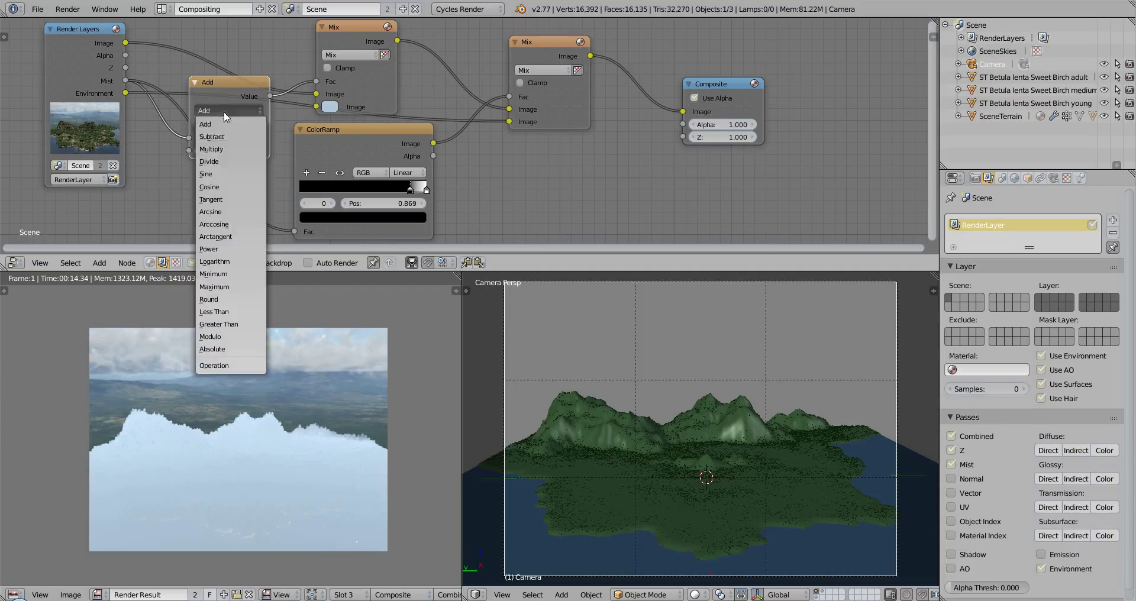
pyautogui.click(226, 161)
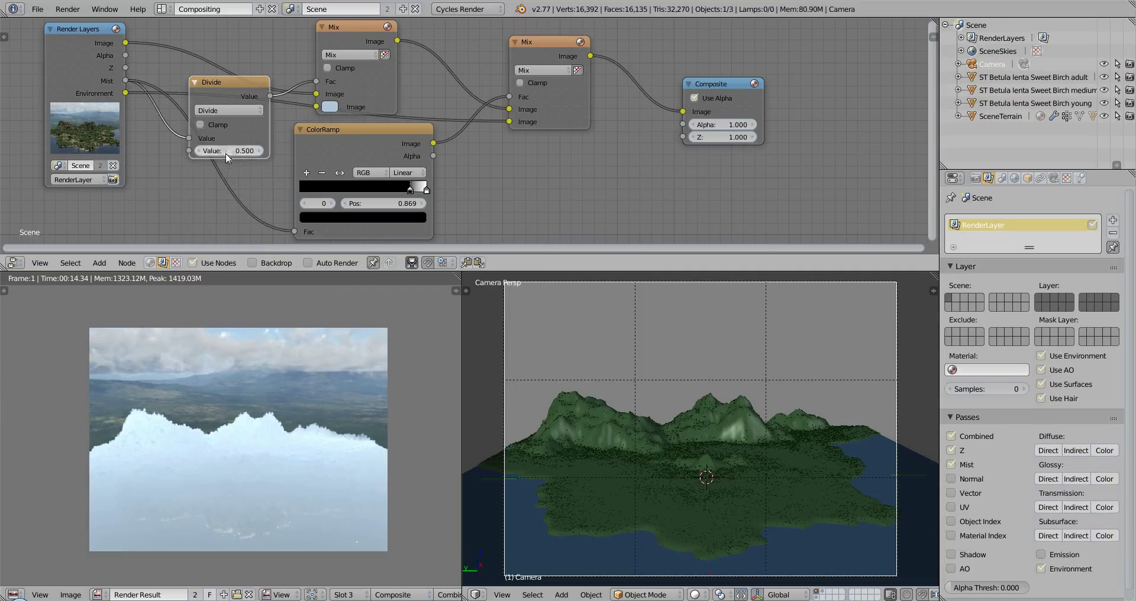
pyautogui.moveTo(232, 154); pyautogui.dragTo(246, 152)
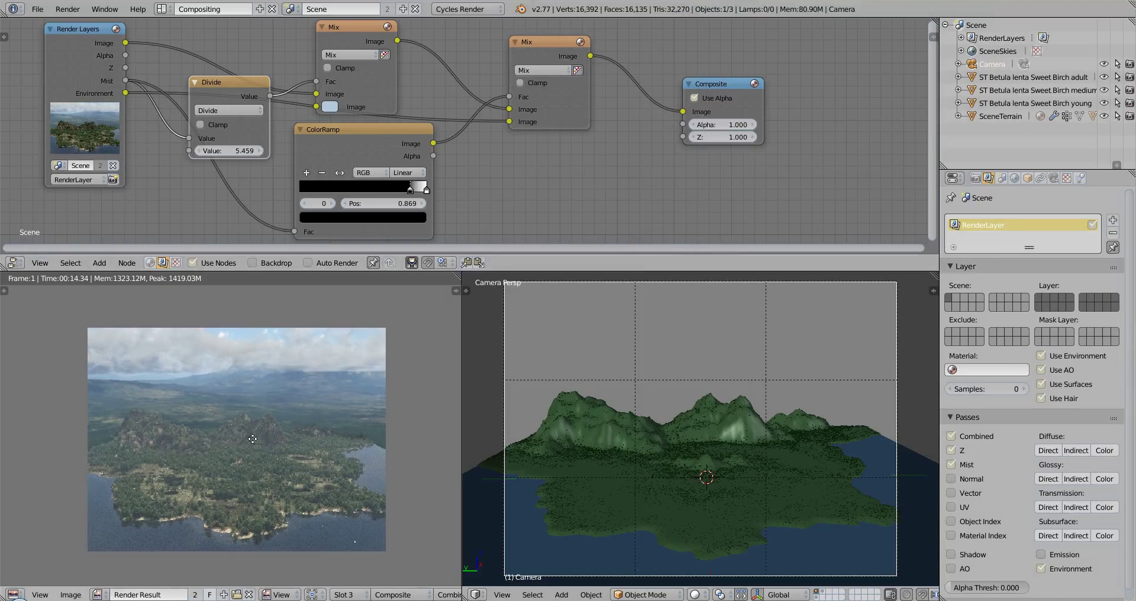
pyautogui.moveTo(255, 445); pyautogui.dragTo(260, 427, button='middle')
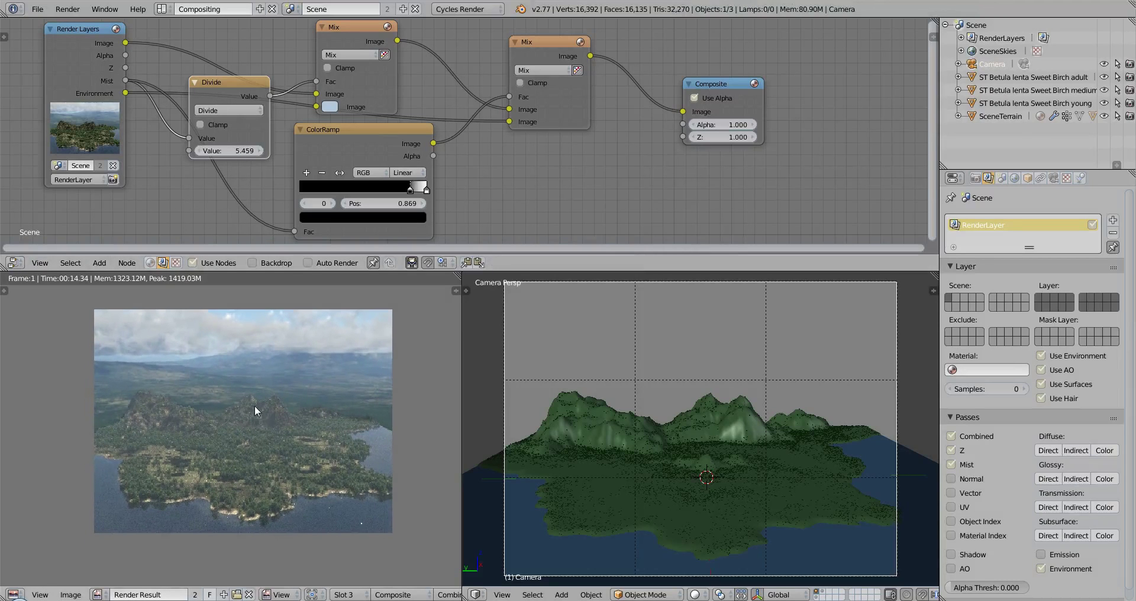
pyautogui.scroll(3, 306, 430)
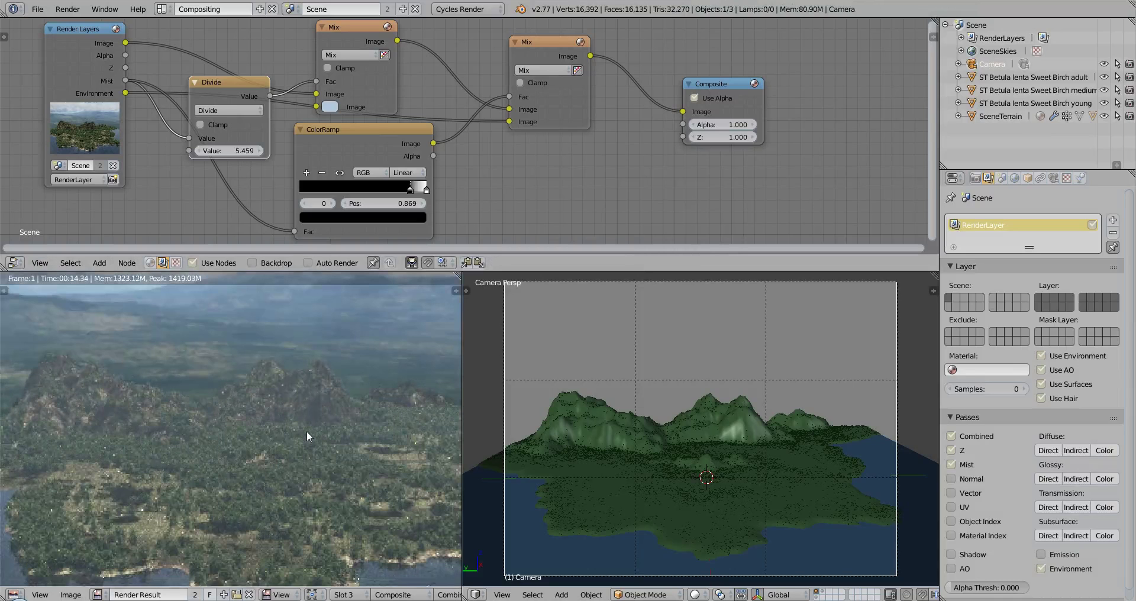
pyautogui.scroll(-4, 307, 431)
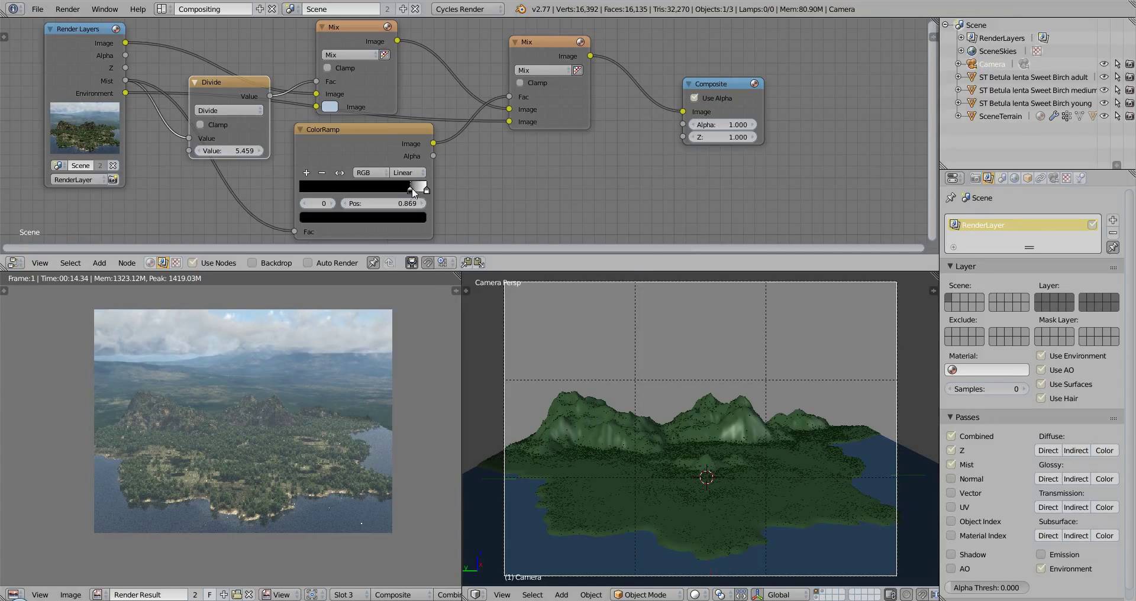
# Try the ColorRamp's black stop at about 0.783 and 0.889, and inspect the distant mountains in the render.
pyautogui.moveTo(412, 193); pyautogui.dragTo(401, 194)
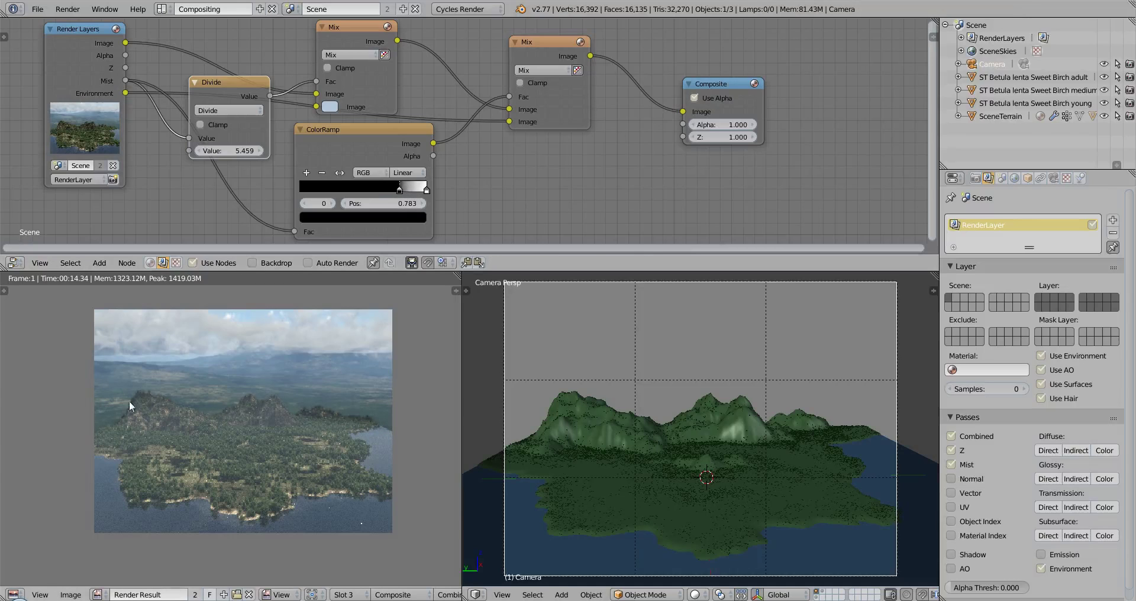
pyautogui.moveTo(401, 191)
pyautogui.mouseDown()
pyautogui.moveTo(424, 190)
pyautogui.moveTo(416, 196)
pyautogui.mouseUp()
pyautogui.click(363, 136)
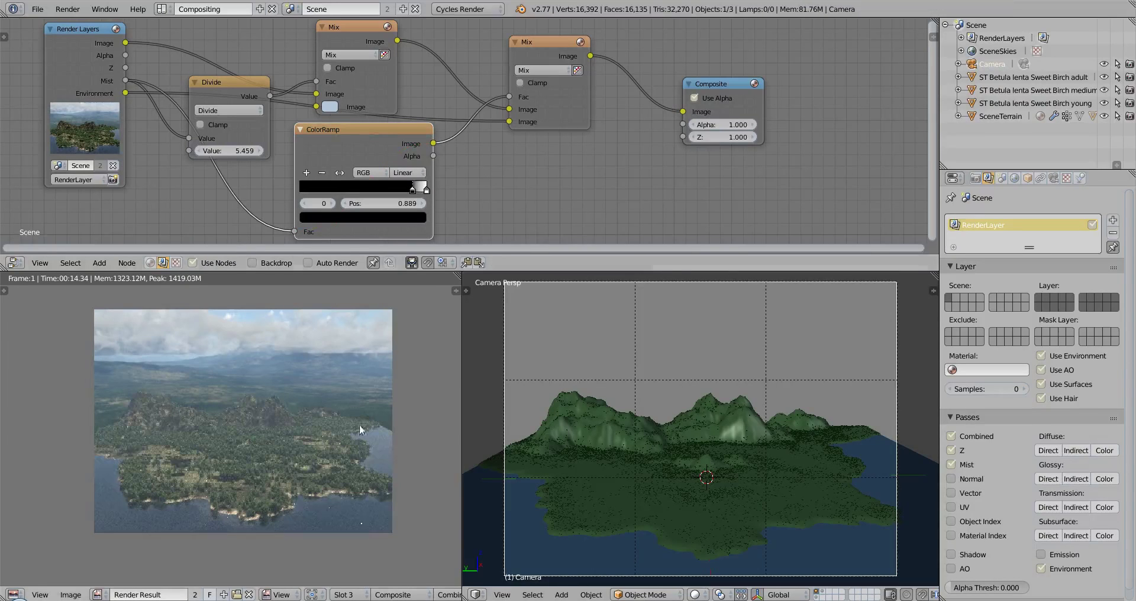
pyautogui.scroll(10, 360, 424)
pyautogui.moveTo(357, 434); pyautogui.dragTo(262, 453, button='middle')
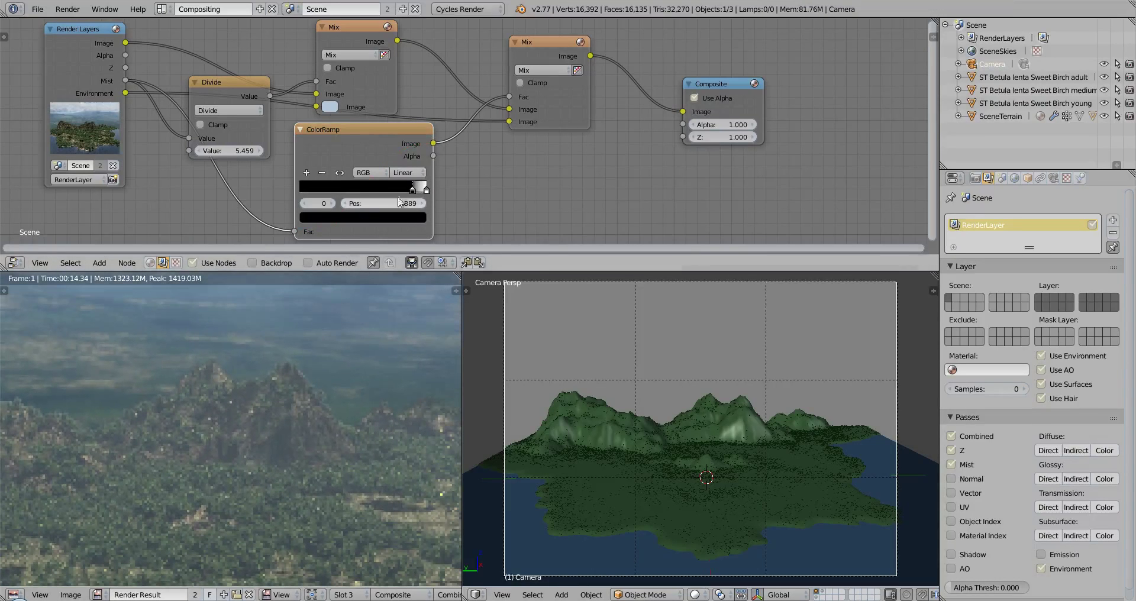
# Try the ColorRamp's black stop at about 0.988 and examine the terrain outline against the sky.
pyautogui.moveTo(413, 193); pyautogui.dragTo(426, 191)
pyautogui.moveTo(349, 456); pyautogui.dragTo(383, 483, button='middle')
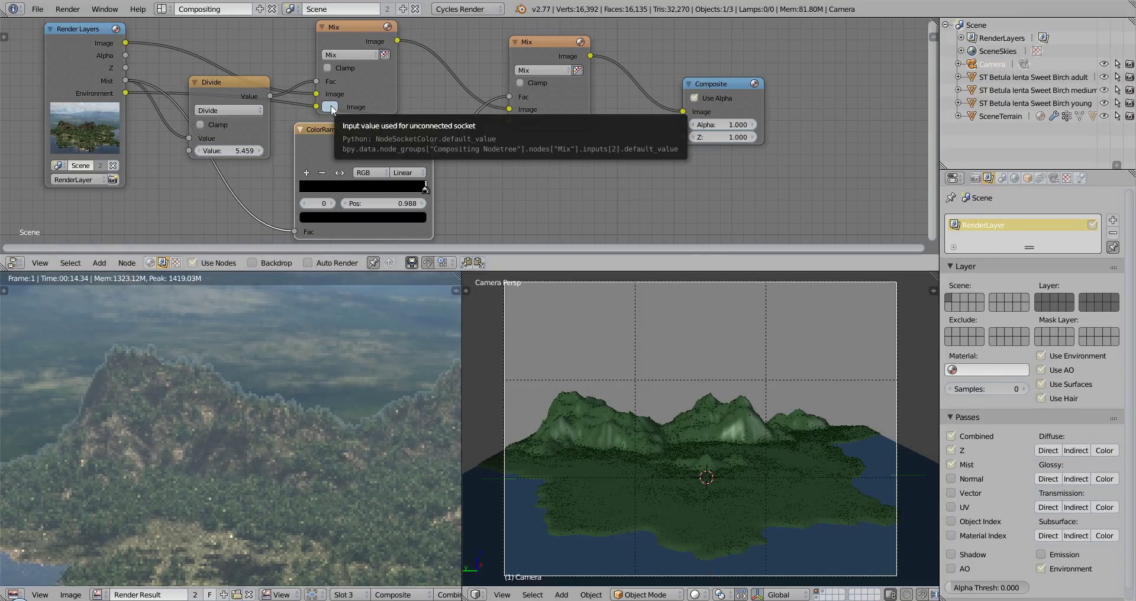
pyautogui.moveTo(415, 406); pyautogui.dragTo(157, 472, button='middle')
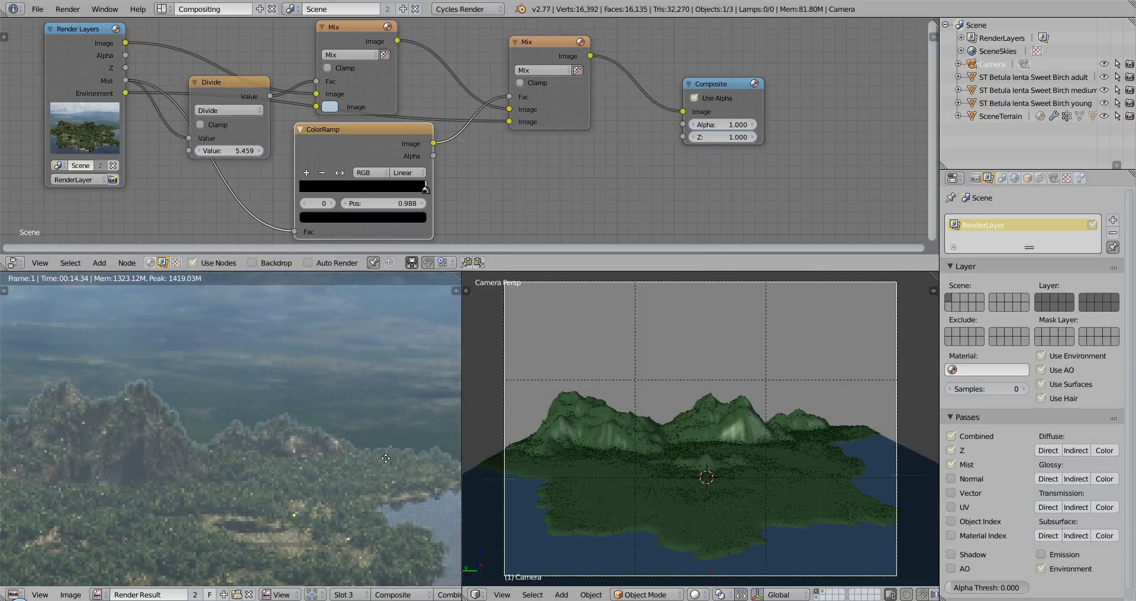
pyautogui.moveTo(385, 459); pyautogui.dragTo(332, 456, button='middle')
pyautogui.moveTo(91, 387); pyautogui.dragTo(229, 457, button='middle')
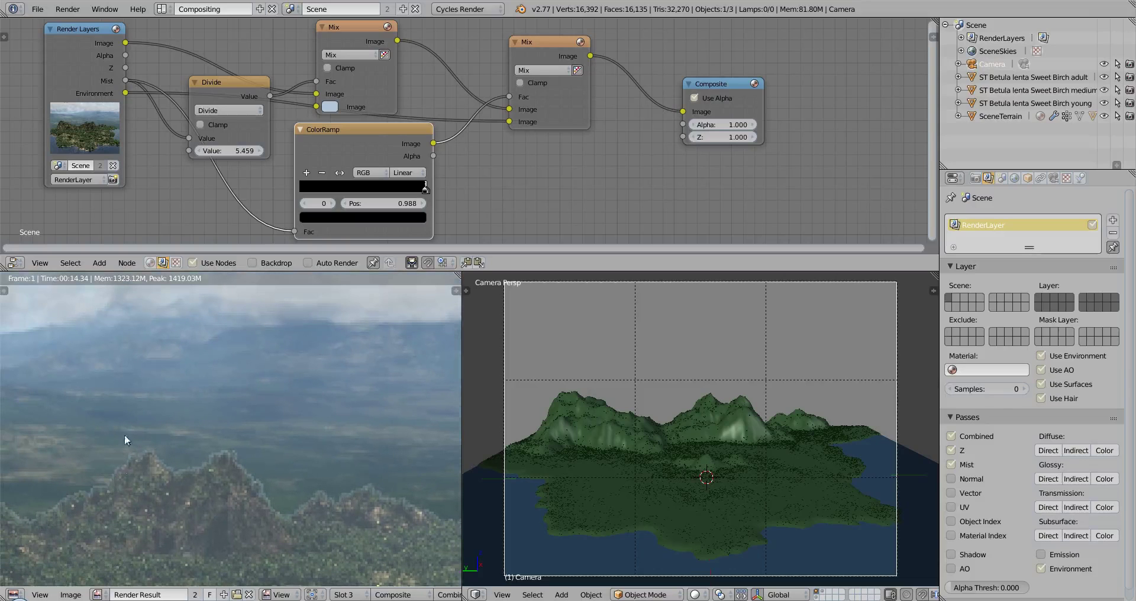
pyautogui.moveTo(149, 400); pyautogui.dragTo(247, 454, button='middle')
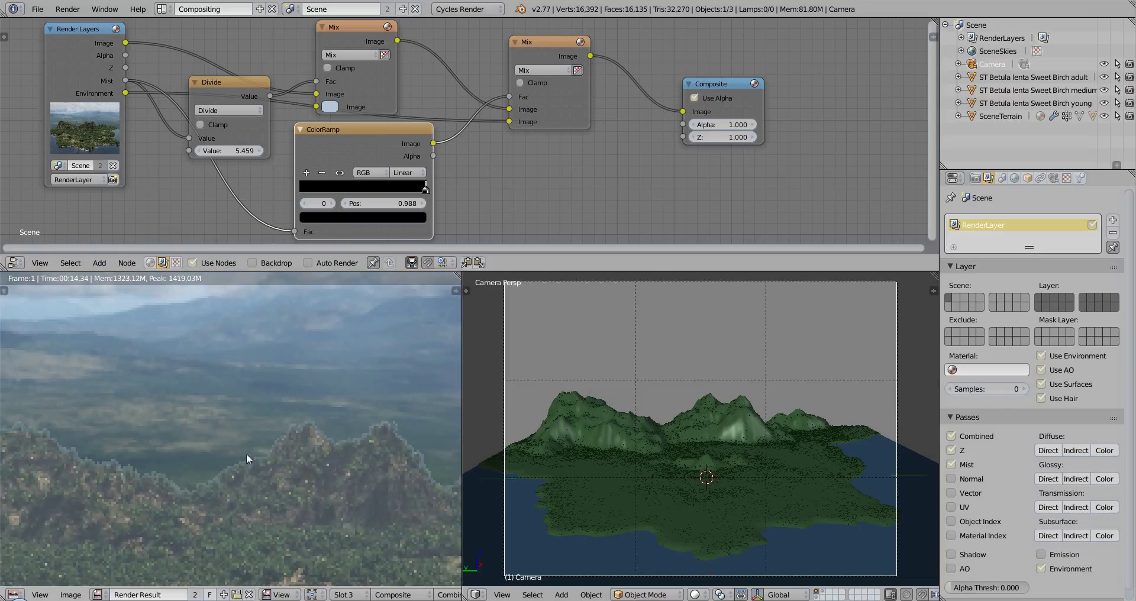
# Set the ColorRamp's black stop to about 0.906 so the distant terrain blends softly into the sky.
pyautogui.click(424, 189)
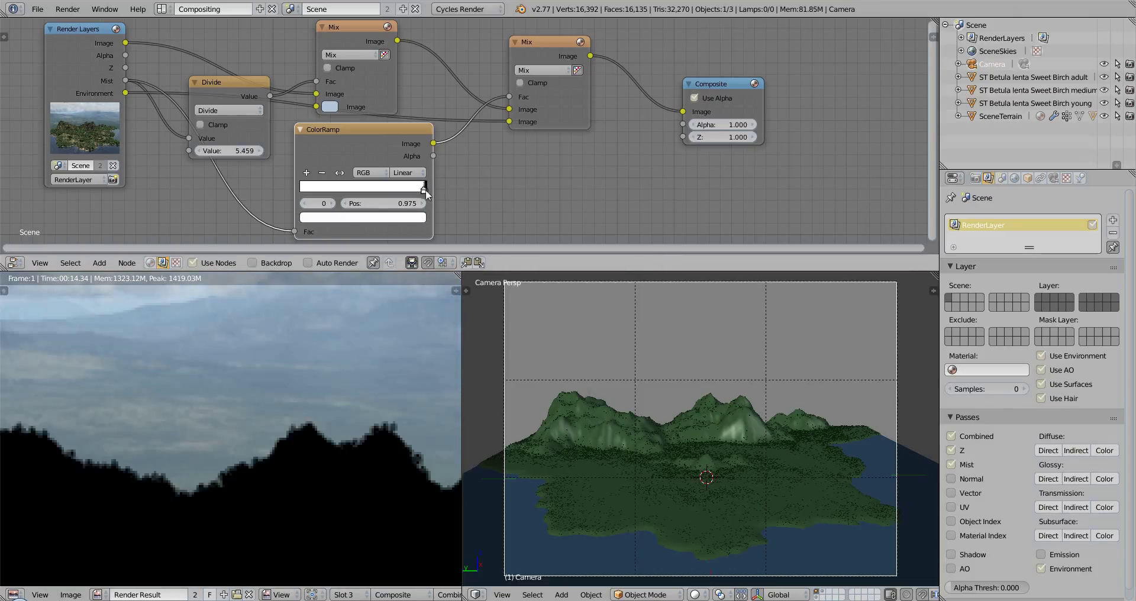
pyautogui.scroll(3, 425, 192)
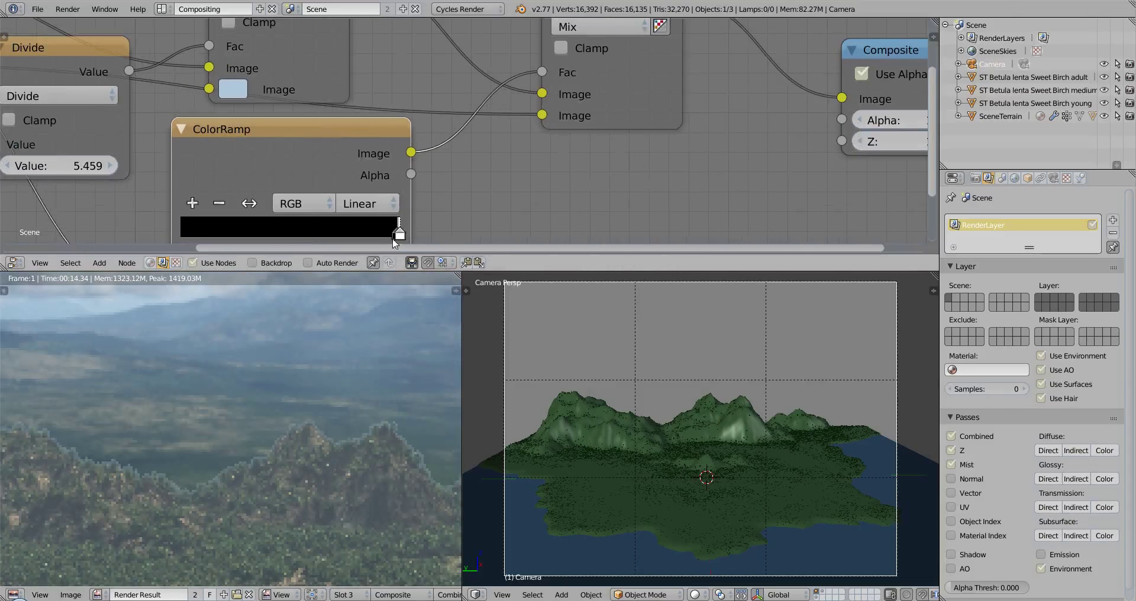
pyautogui.moveTo(396, 234)
pyautogui.mouseDown()
pyautogui.moveTo(365, 231)
pyautogui.moveTo(377, 237)
pyautogui.mouseUp()
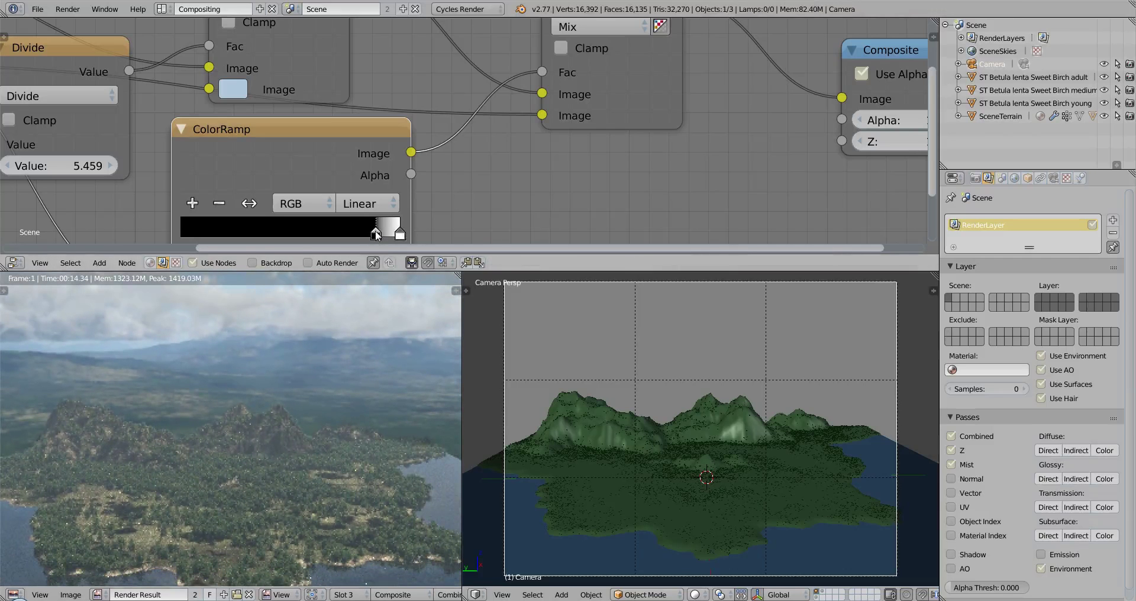
pyautogui.click(377, 234)
pyautogui.moveTo(378, 234); pyautogui.dragTo(382, 235)
pyautogui.scroll(-4, 366, 432)
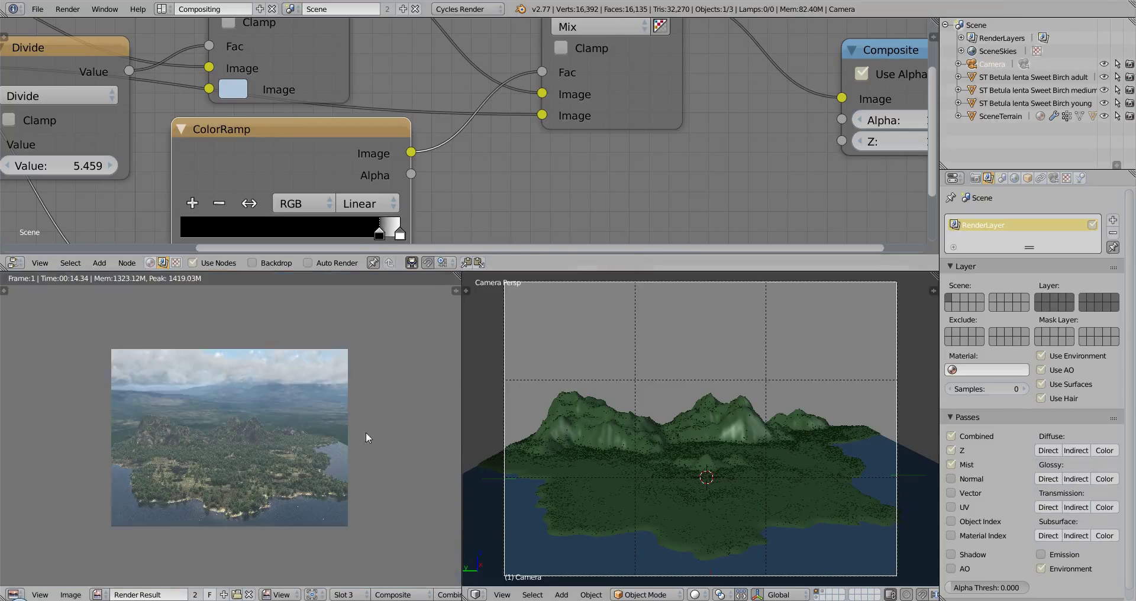
pyautogui.scroll(1, 194, 463)
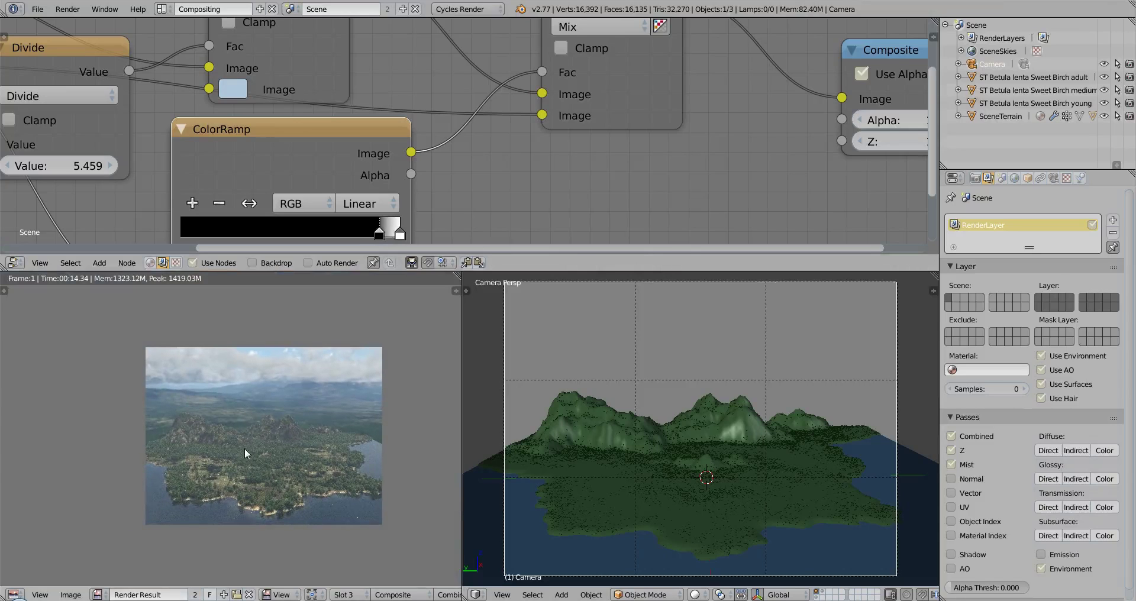
pyautogui.scroll(-2, 432, 170)
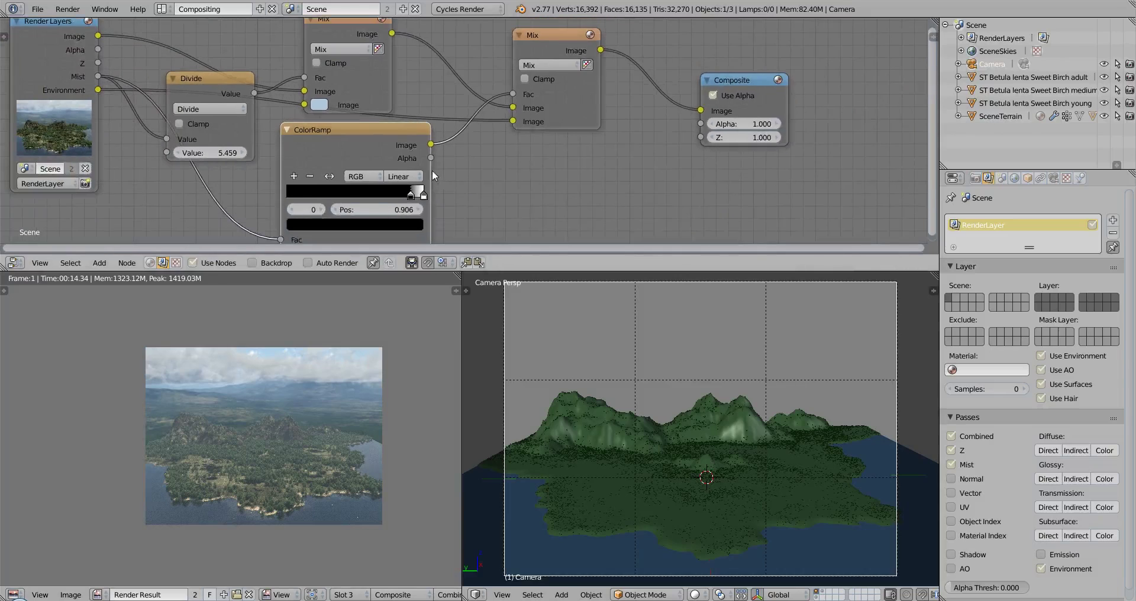
pyautogui.scroll(-1, 499, 147)
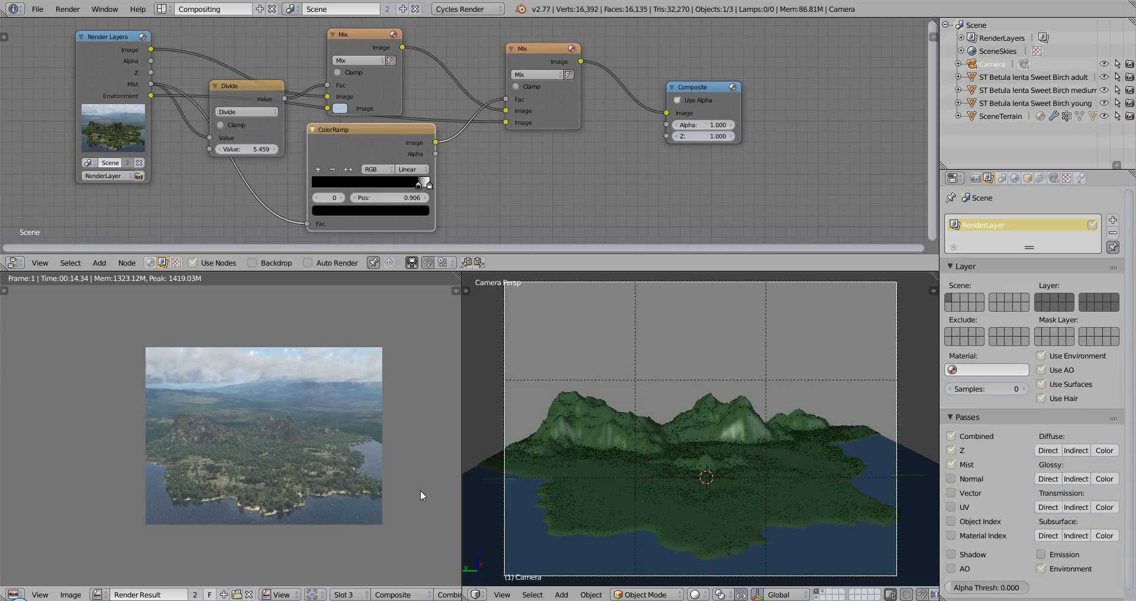
# Compare the misty composite in Slot 3 with the earlier mist-free render in Slot 2.
pyautogui.press('j')
pyautogui.hotkey('alt', 'j')
pyautogui.hotkey('alt', 'j')
pyautogui.press('j')
pyautogui.hotkey('alt', 'j')
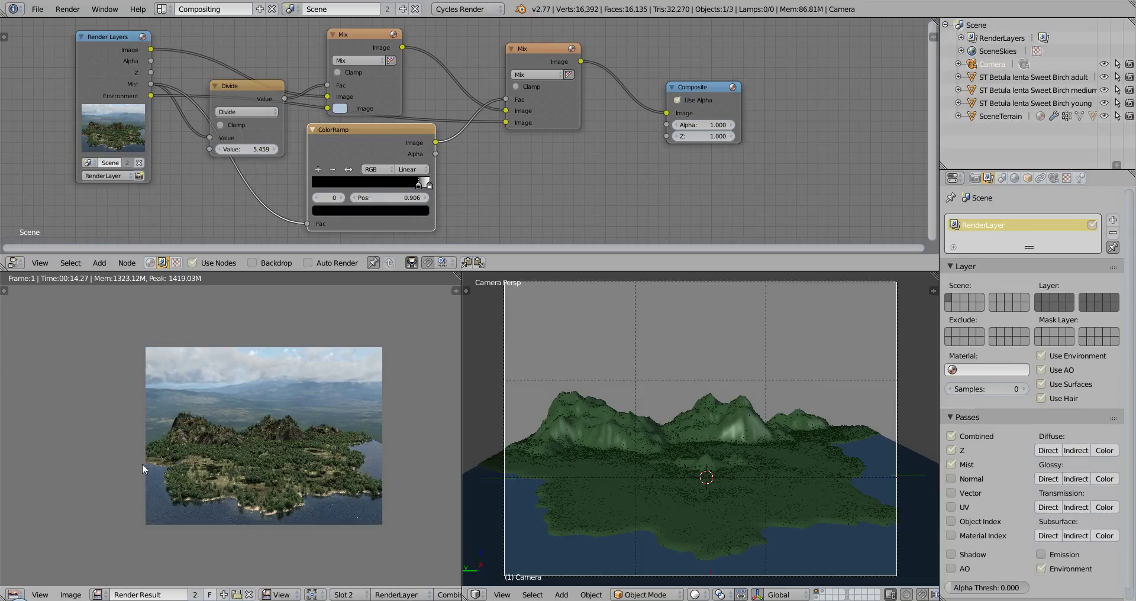
pyautogui.press('j')
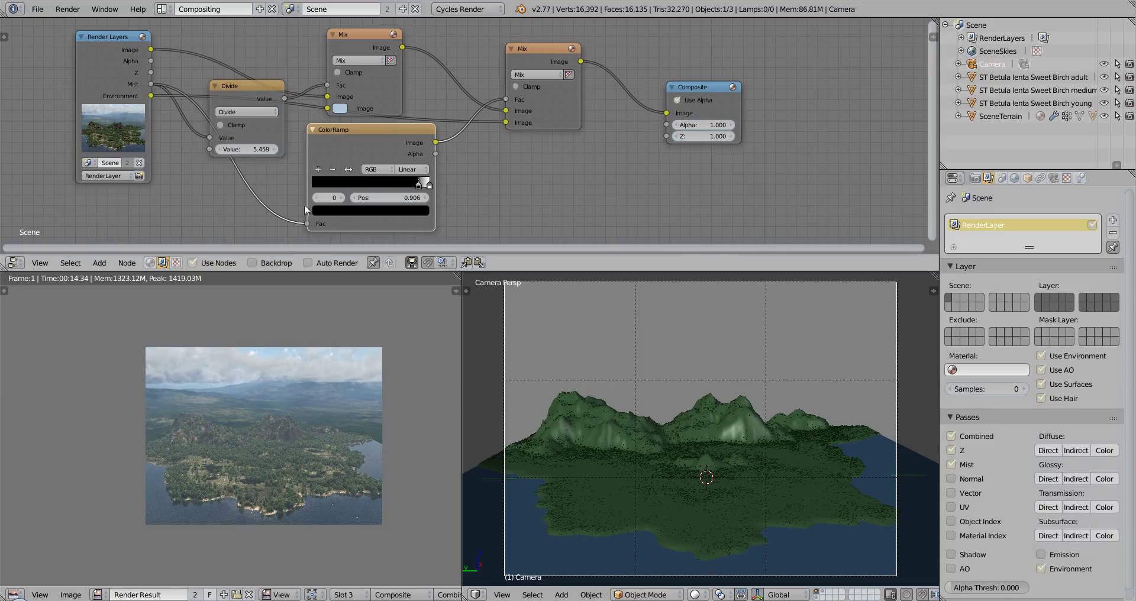
pyautogui.hotkey('alt', 'j')
pyautogui.press('j')
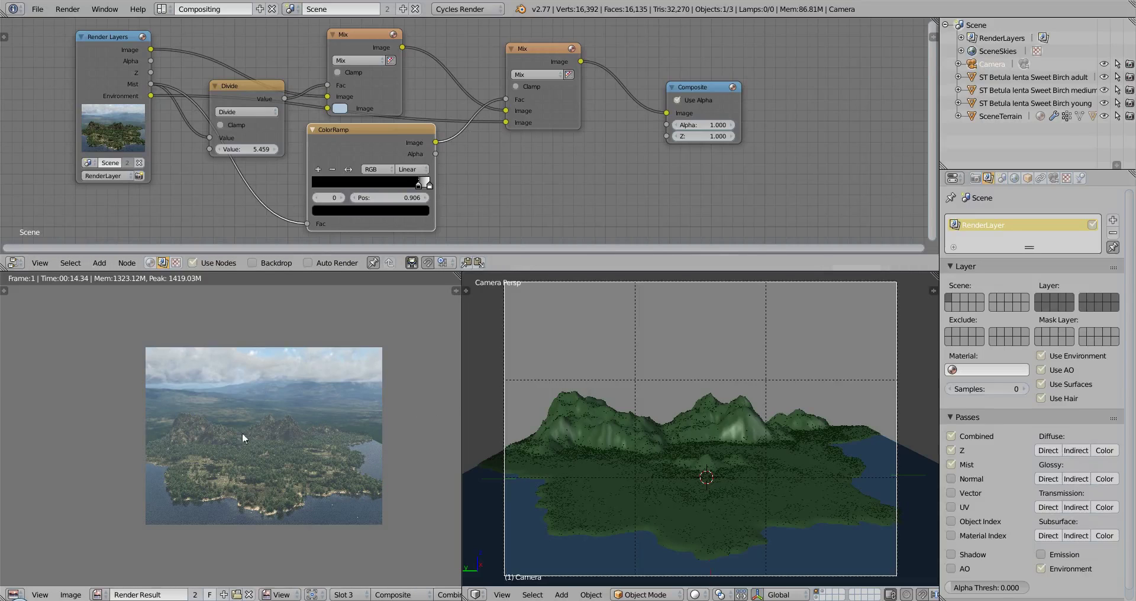